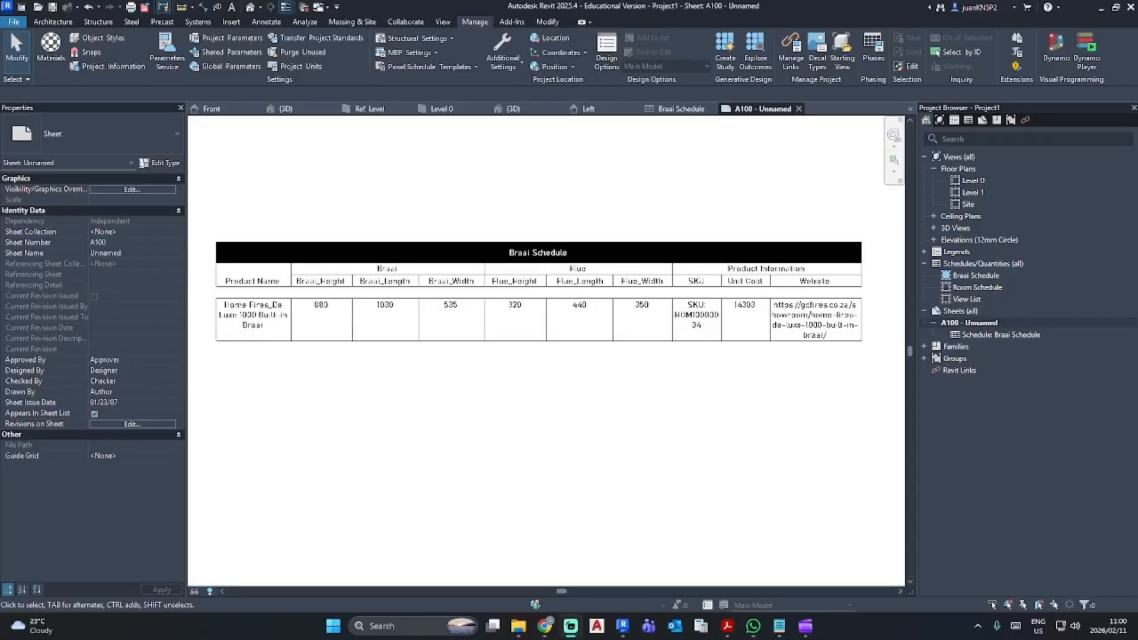
Step: Open the Ref. Level view of the braai family and set Product No to 12 in its family types
{"action": "left_click", "coordinate": [369, 109]}
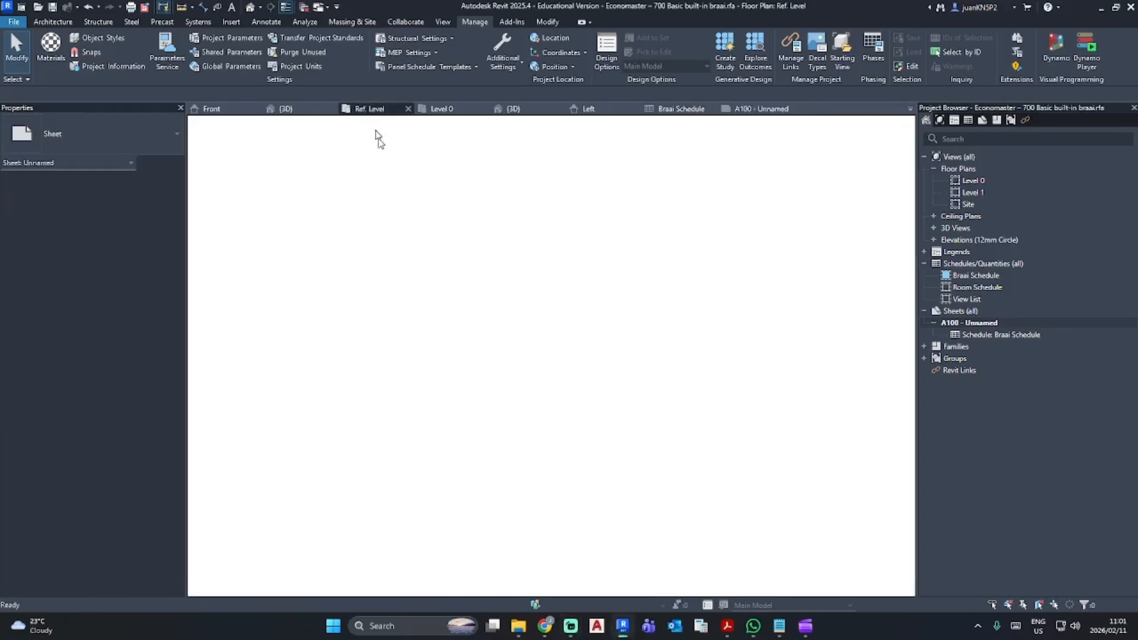
{"action": "left_click", "coordinate": [667, 210]}
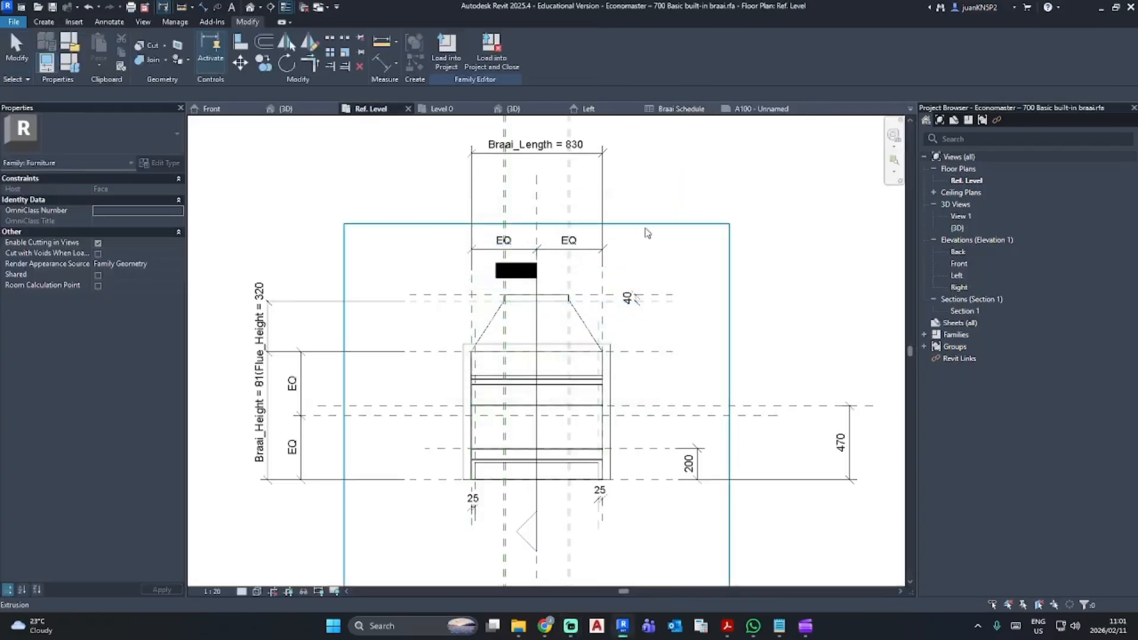
{"action": "left_click", "coordinate": [69, 66]}
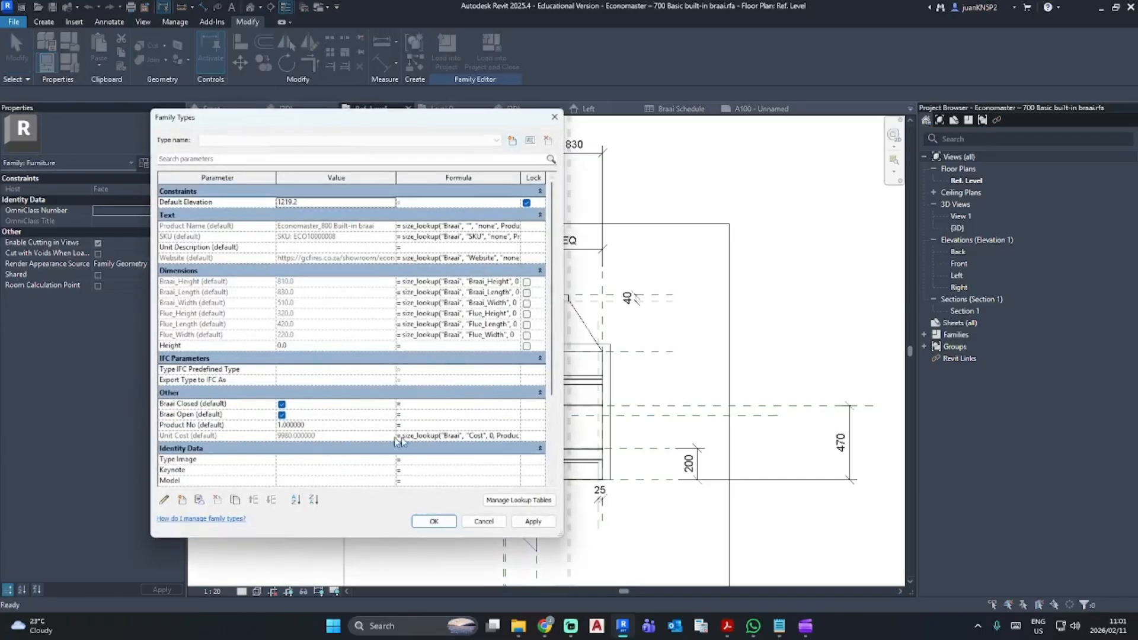
{"action": "left_click", "coordinate": [378, 427]}
{"action": "type", "text": "12"}
{"action": "key", "text": "Tab"}
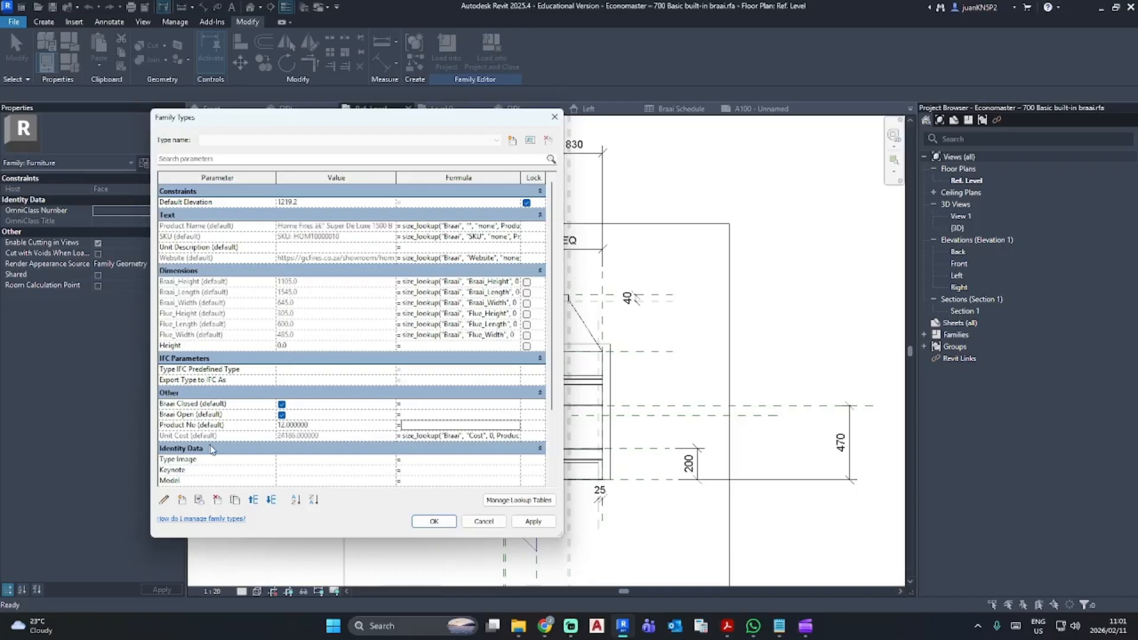
Step: Set the braai family's Product No to 1 and accept the family types
{"action": "left_click", "coordinate": [332, 424]}
{"action": "type", "text": "1"}
{"action": "key", "text": "Tab"}
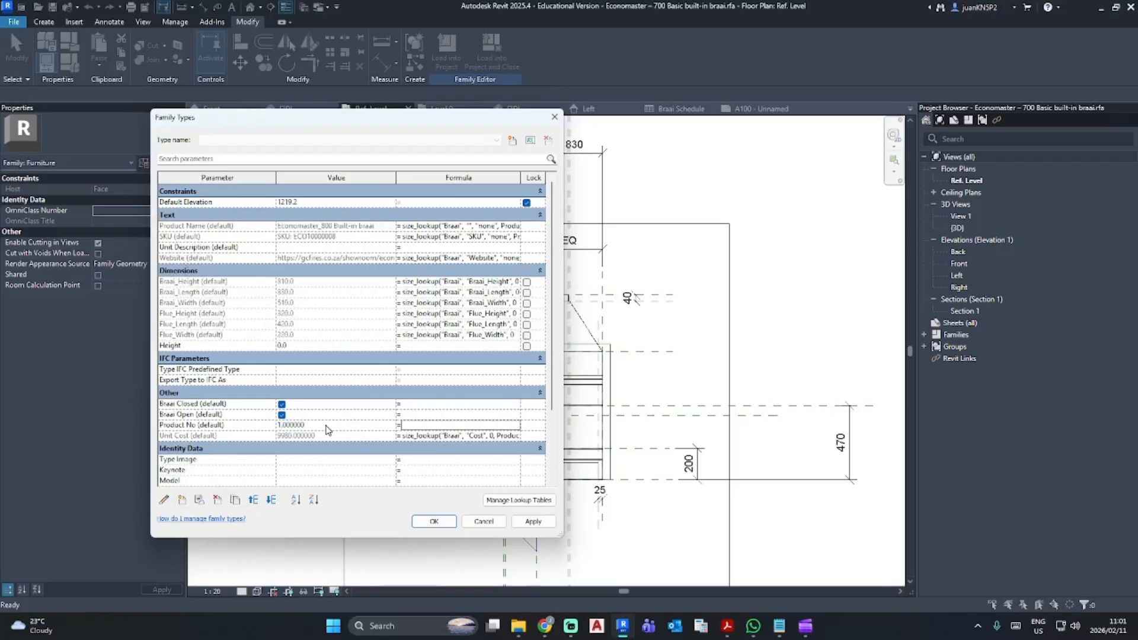
{"action": "left_click", "coordinate": [433, 524]}
{"action": "left_click", "coordinate": [434, 523]}
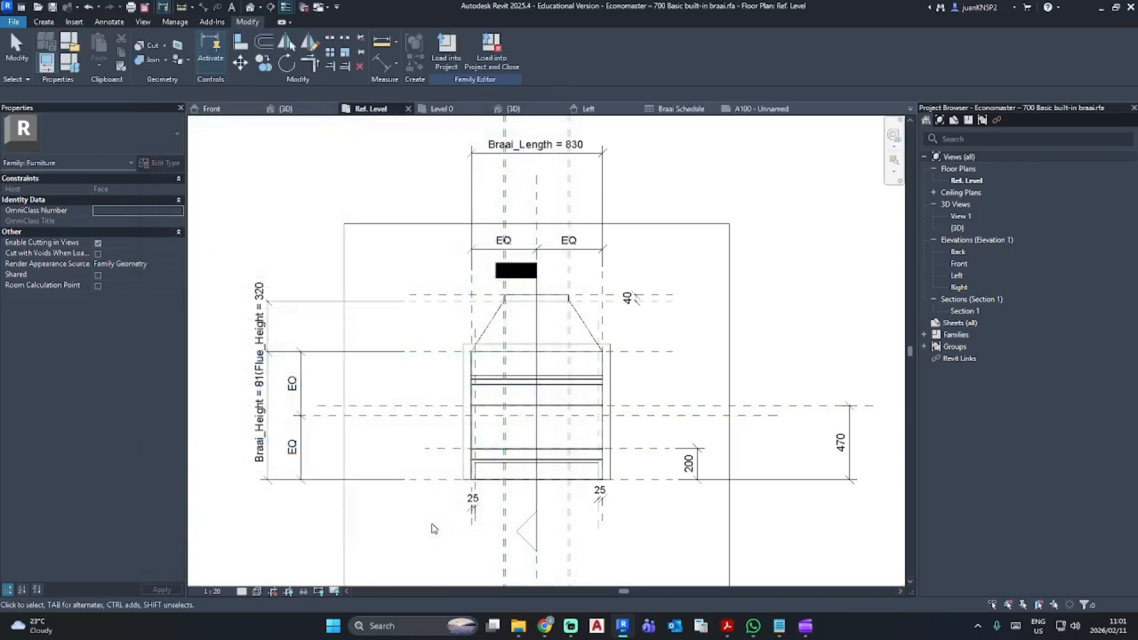
{"action": "left_click", "coordinate": [19, 23]}
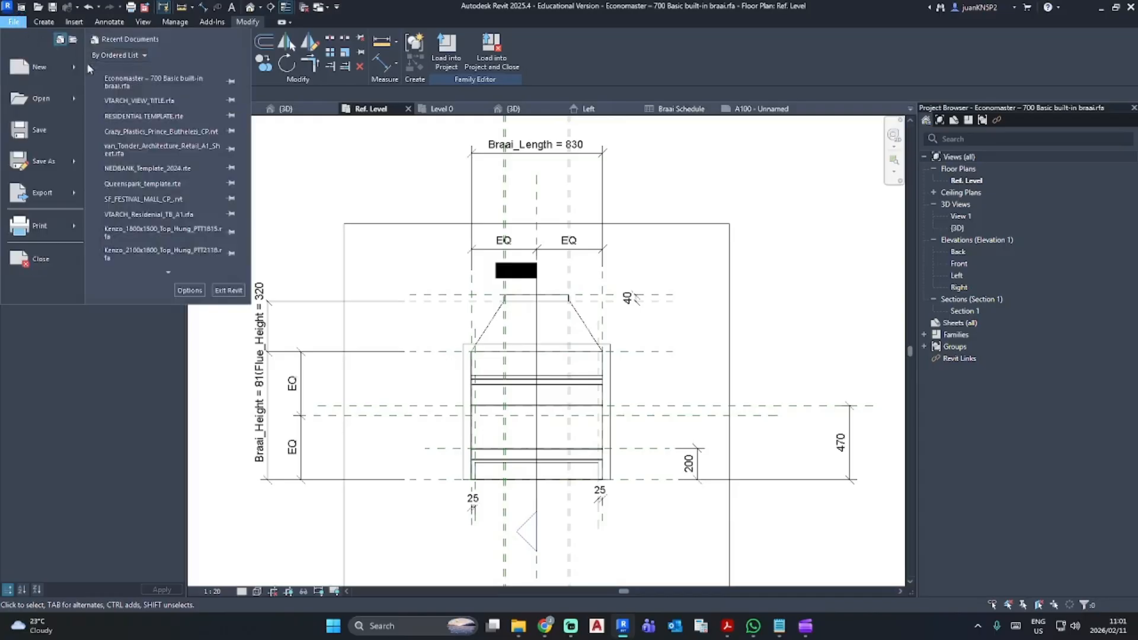
{"action": "mouse_move", "coordinate": [77, 66]}
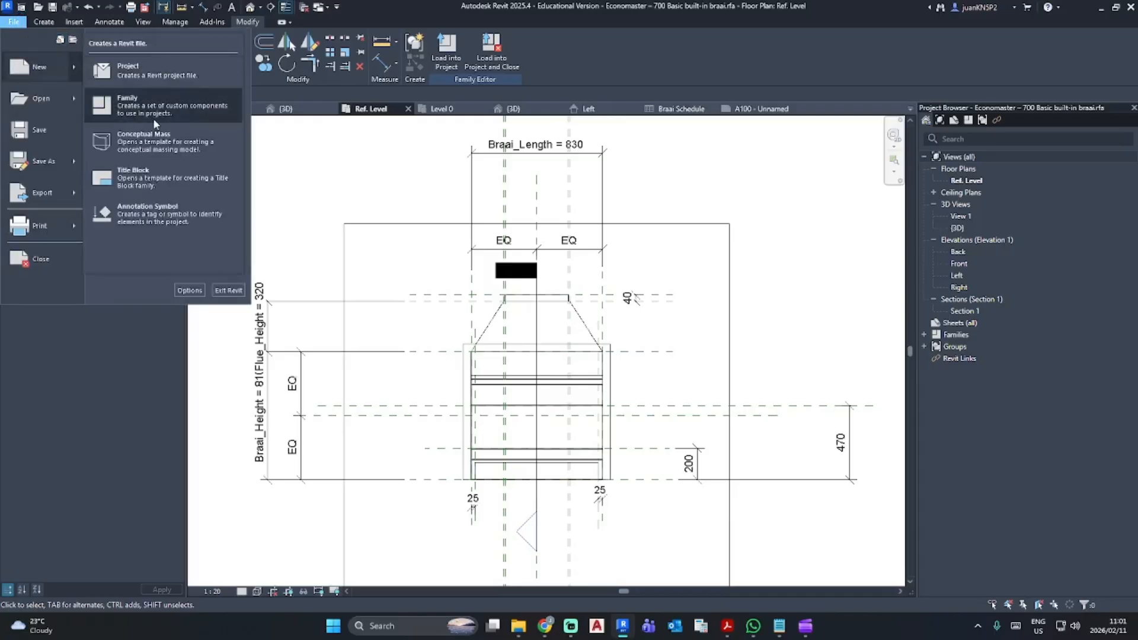
{"action": "left_click", "coordinate": [159, 70]}
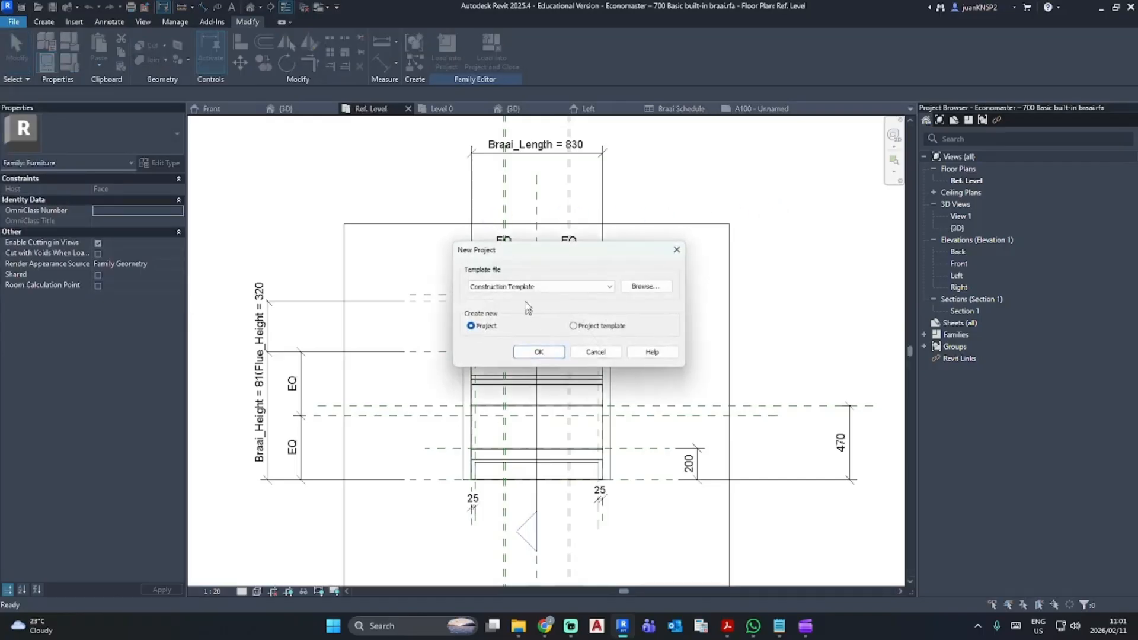
{"action": "left_click", "coordinate": [540, 287]}
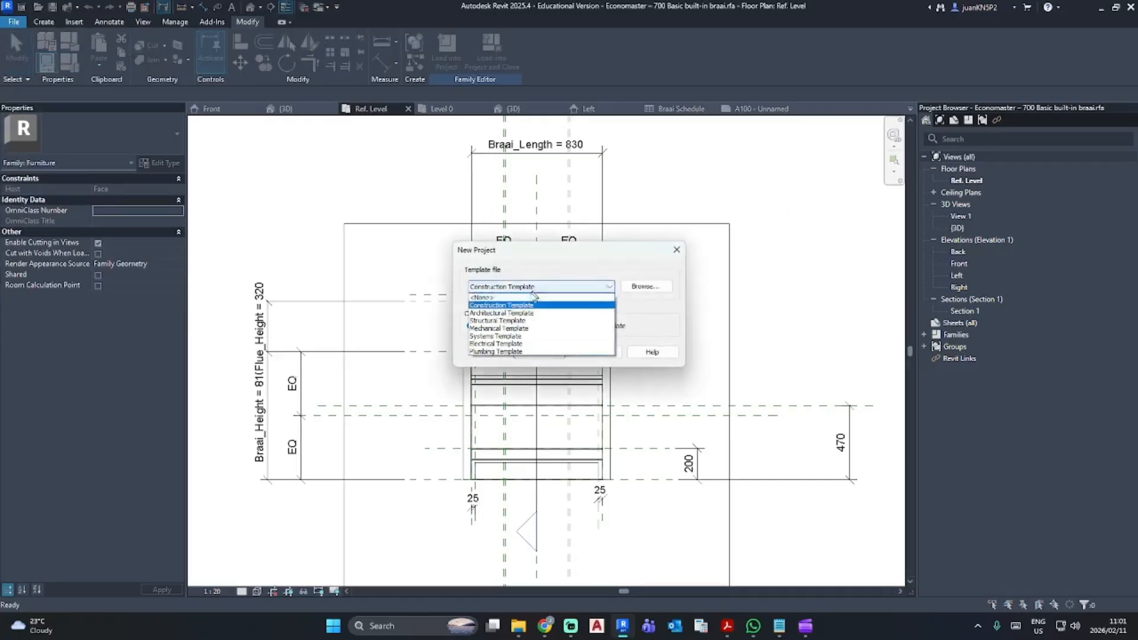
{"action": "left_click", "coordinate": [647, 319]}
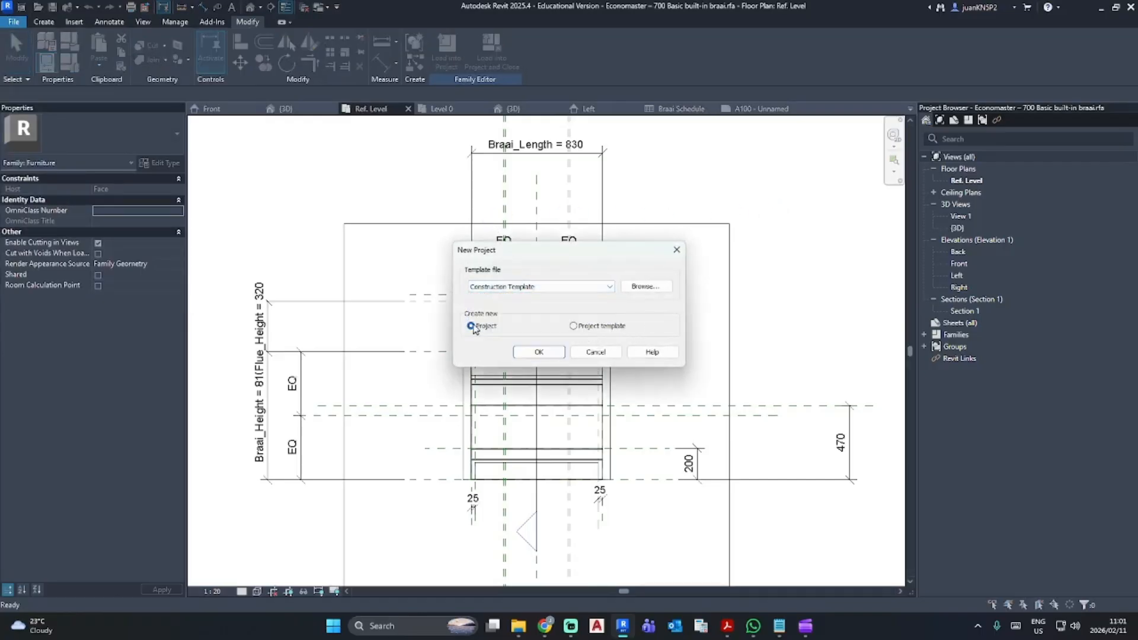
{"action": "left_click", "coordinate": [676, 249]}
Step: Set the Product No of the braai placed on the brick wall to 1 in the project's 3D view
{"action": "left_click", "coordinate": [592, 110]}
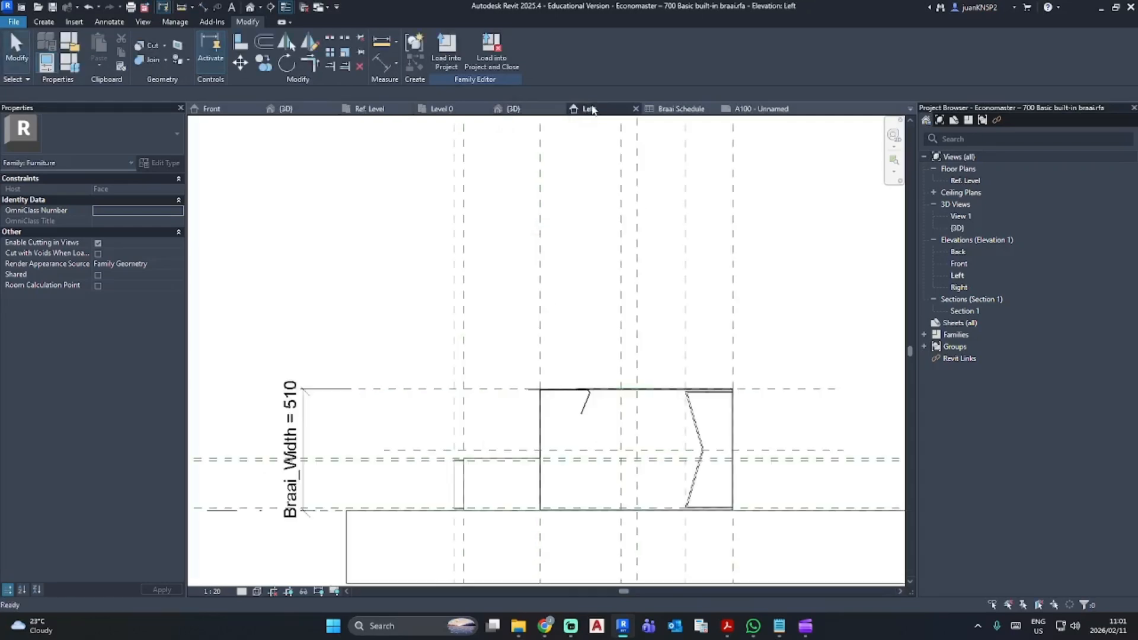
{"action": "left_click", "coordinate": [523, 113]}
{"action": "left_click", "coordinate": [656, 212]}
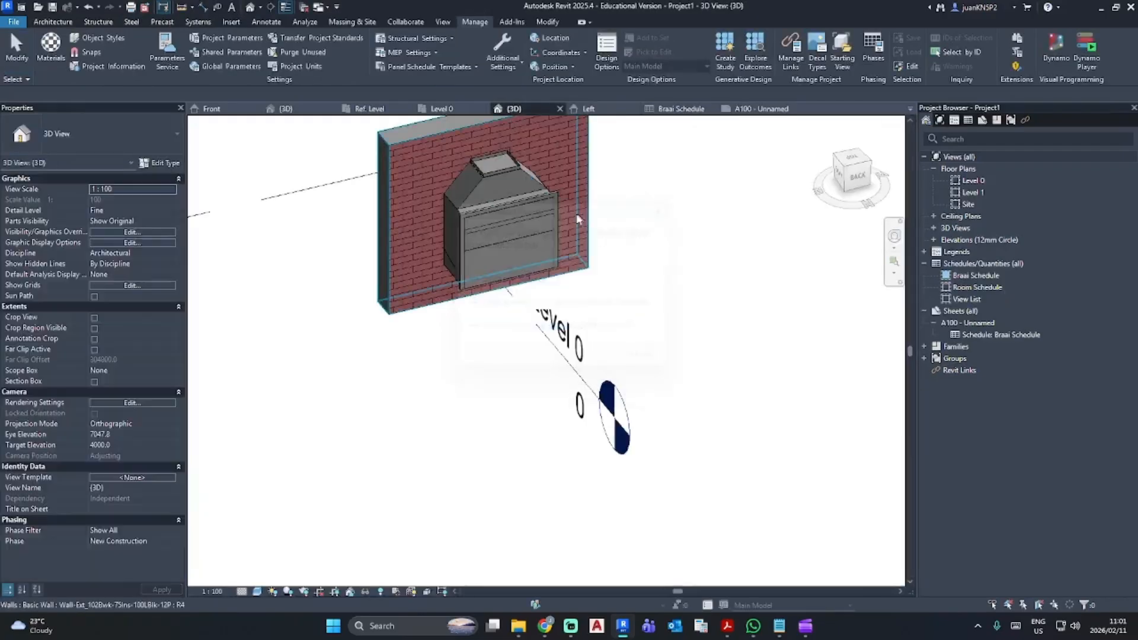
{"action": "middle_click_drag", "start_coordinate": [578, 220], "coordinate": [582, 393]}
{"action": "scroll", "coordinate": [582, 393], "scroll_direction": "up", "scroll_amount": 5}
{"action": "left_click", "coordinate": [633, 386]}
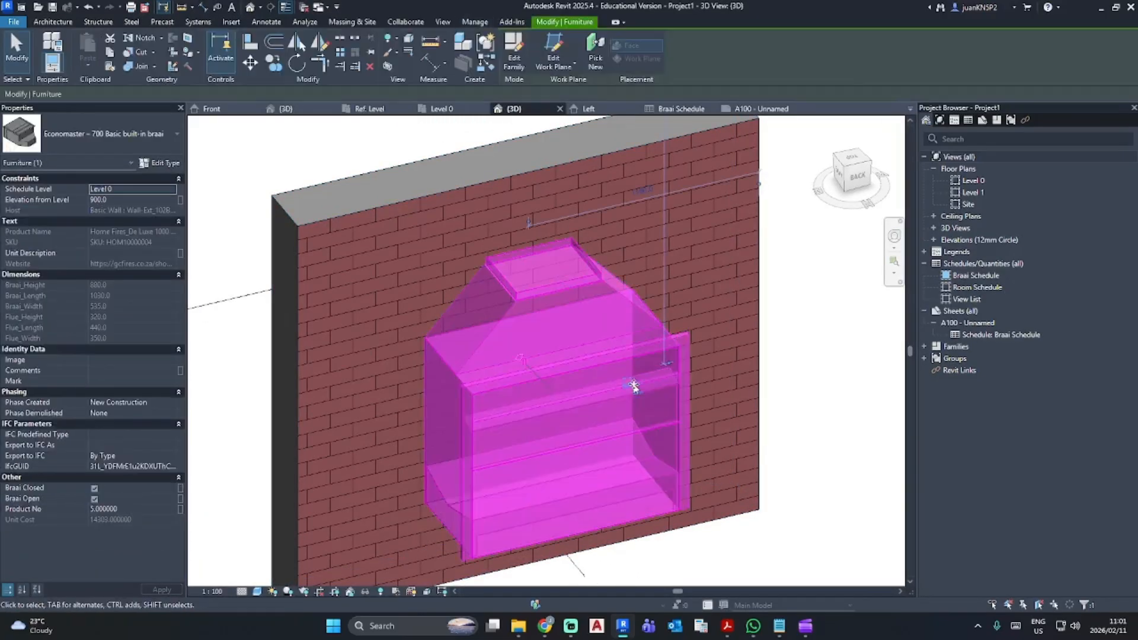
{"action": "left_click", "coordinate": [803, 407]}
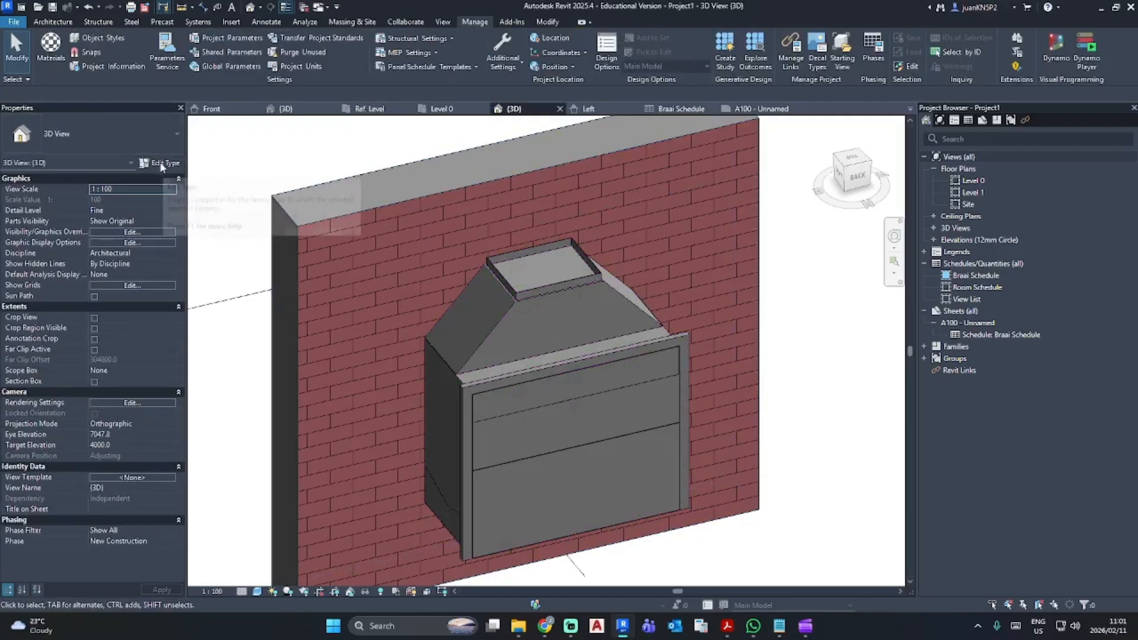
{"action": "left_click", "coordinate": [501, 314]}
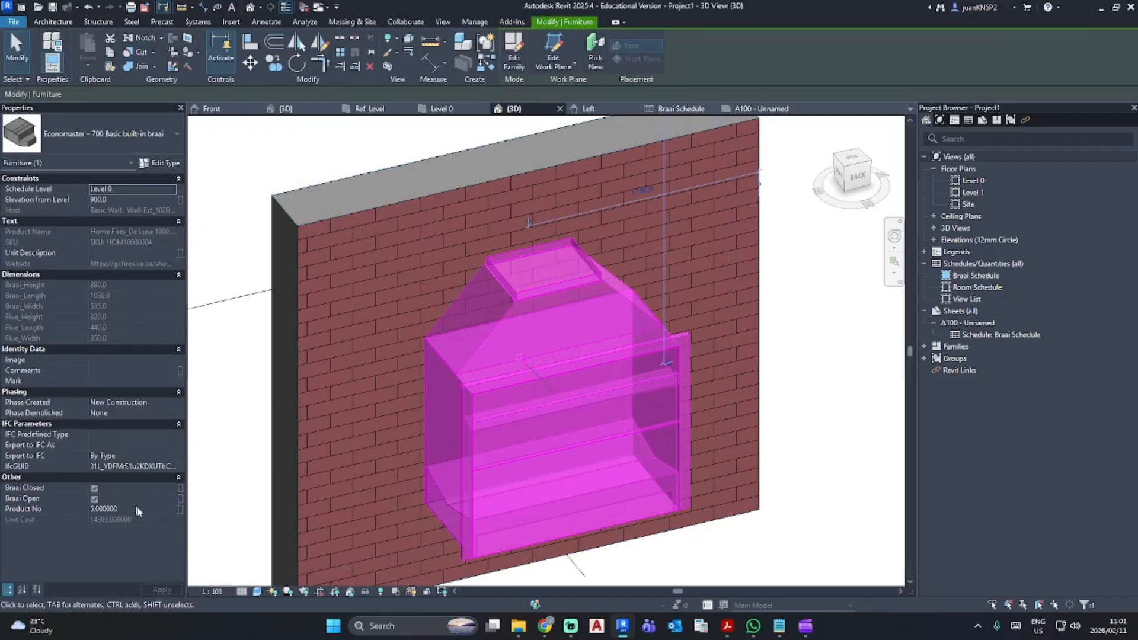
{"action": "left_click", "coordinate": [137, 508]}
{"action": "type", "text": "1"}
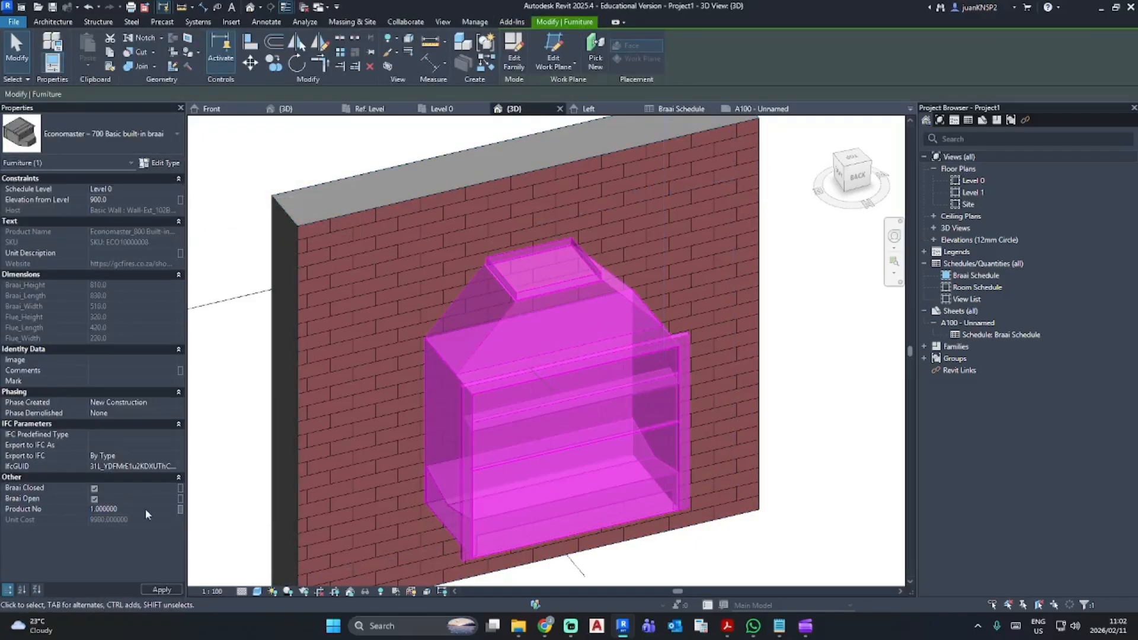
{"action": "left_click", "coordinate": [794, 300]}
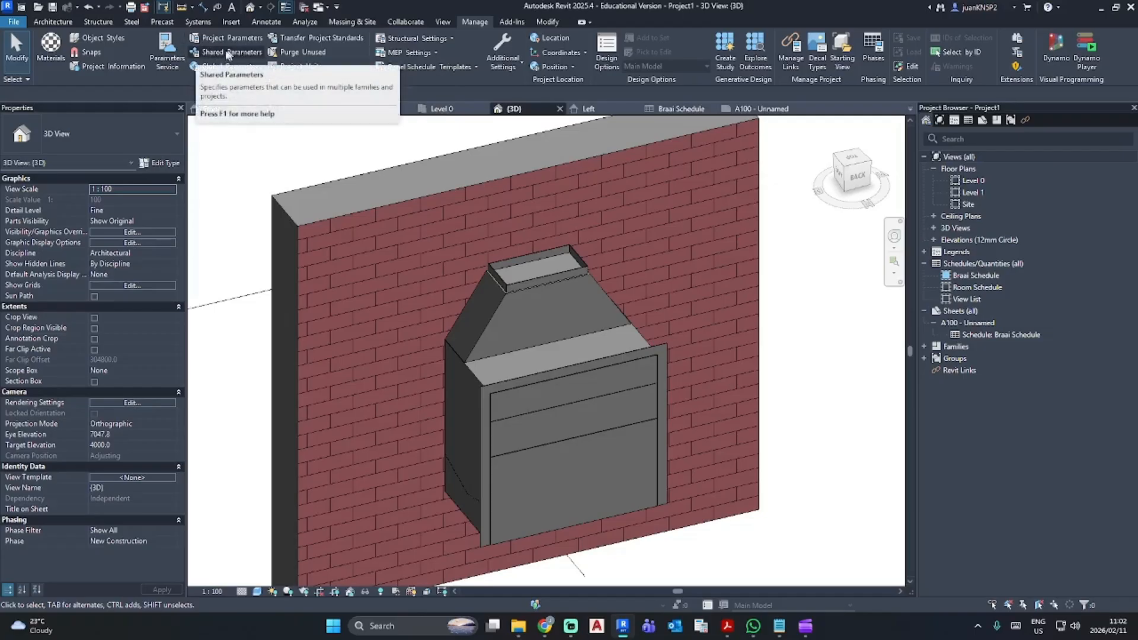
Step: Check the Braai Schedule on sheet A100 and open the Level 0 floor plan
{"action": "left_click", "coordinate": [981, 323]}
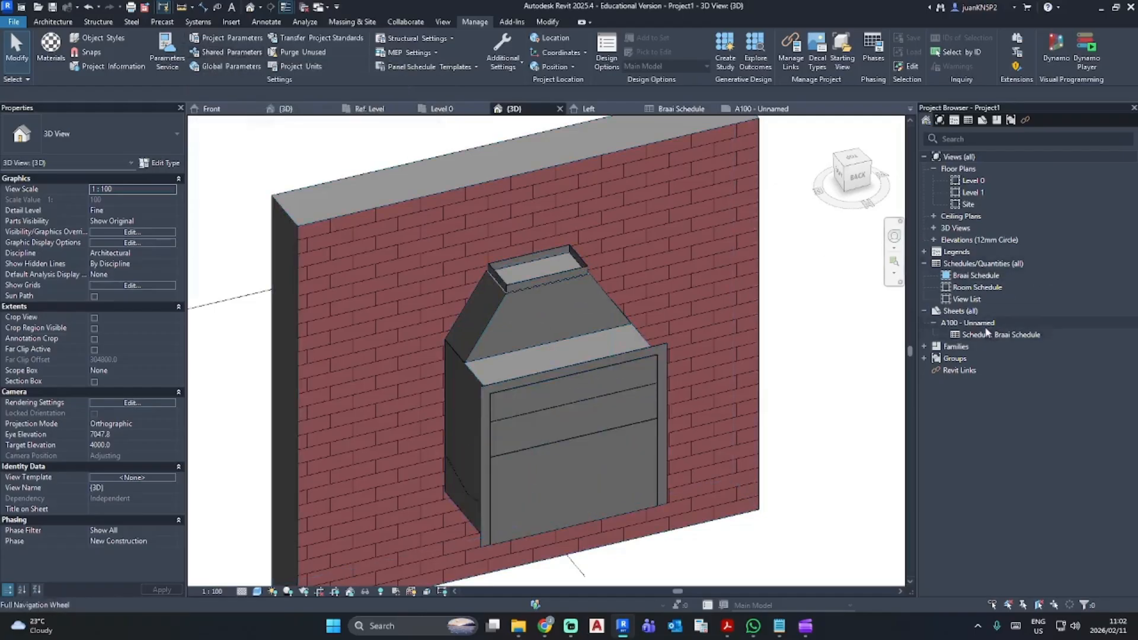
{"action": "double_click", "coordinate": [984, 328]}
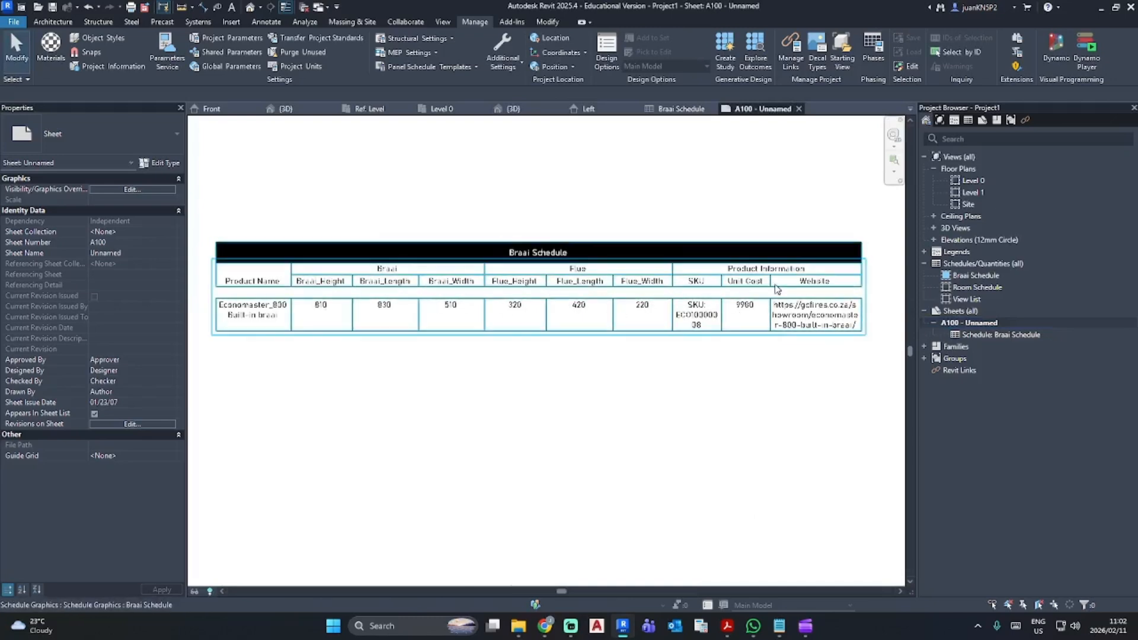
{"action": "double_click", "coordinate": [972, 180]}
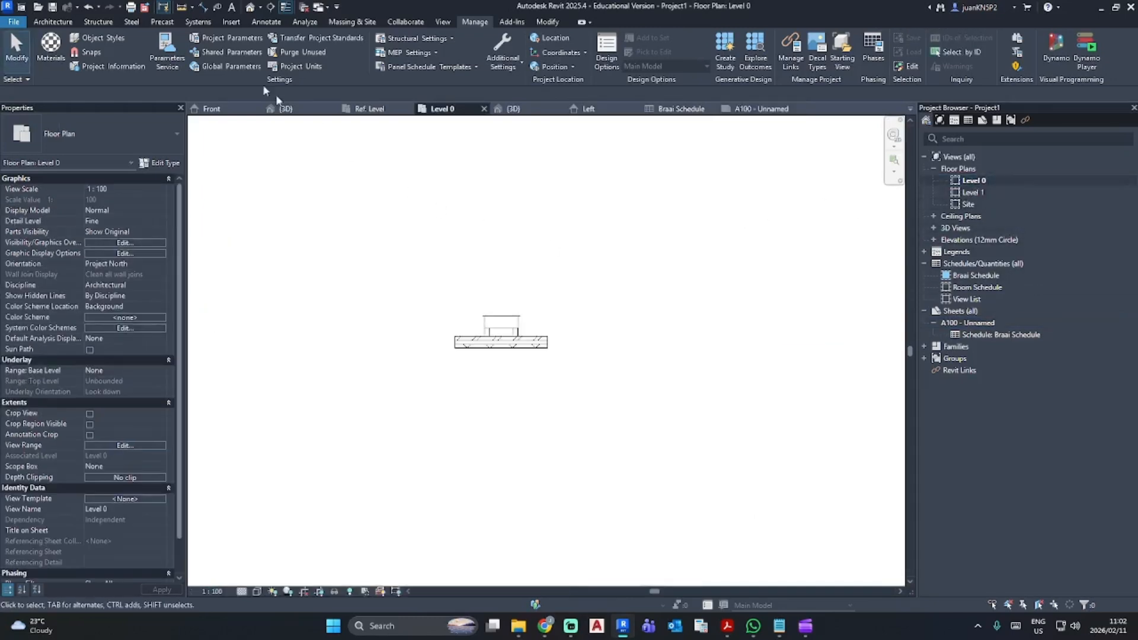
Step: Examine the project's shared parameters, covering the Braai Sizes group, the file creation options and the properties needed for a new parameter
{"action": "left_click", "coordinate": [214, 53]}
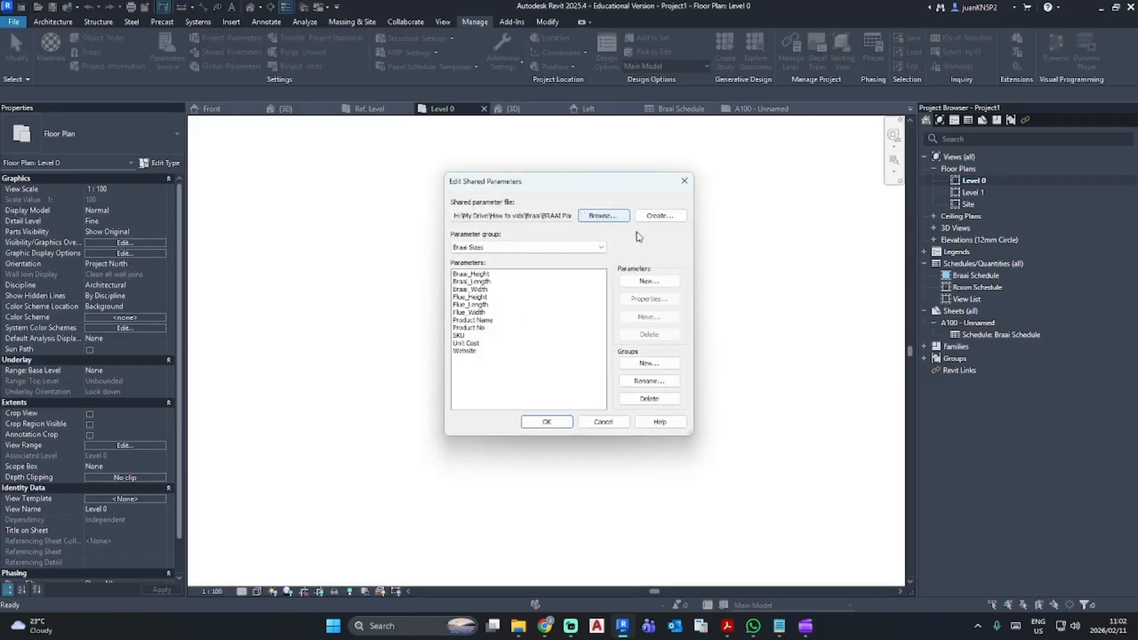
{"action": "left_click", "coordinate": [599, 247]}
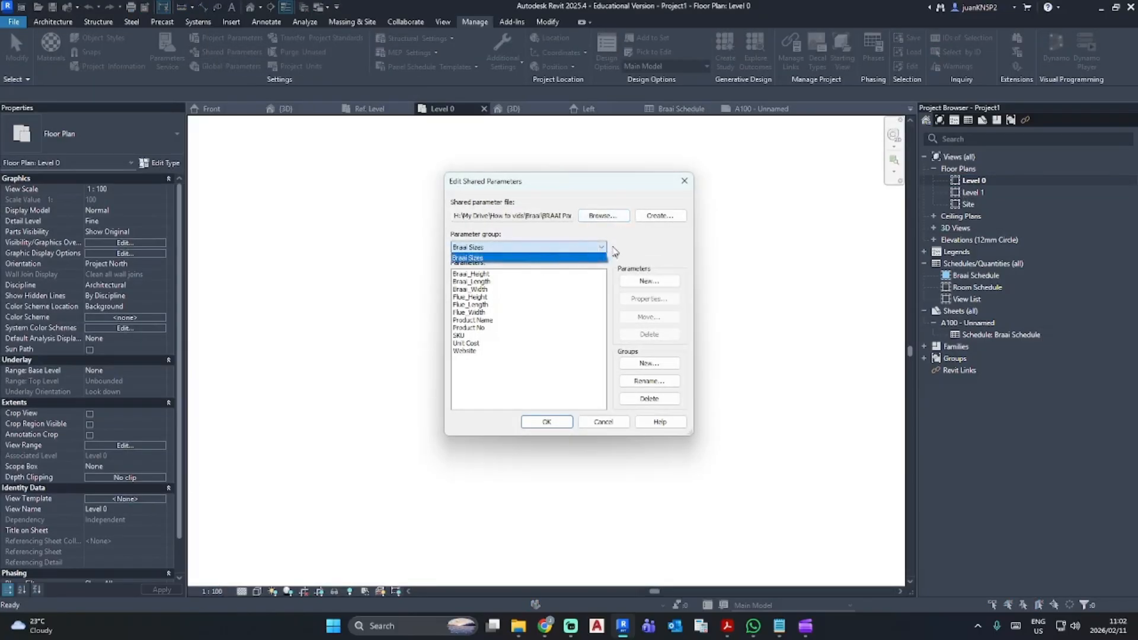
{"action": "left_click", "coordinate": [597, 244]}
{"action": "left_click", "coordinate": [661, 215]}
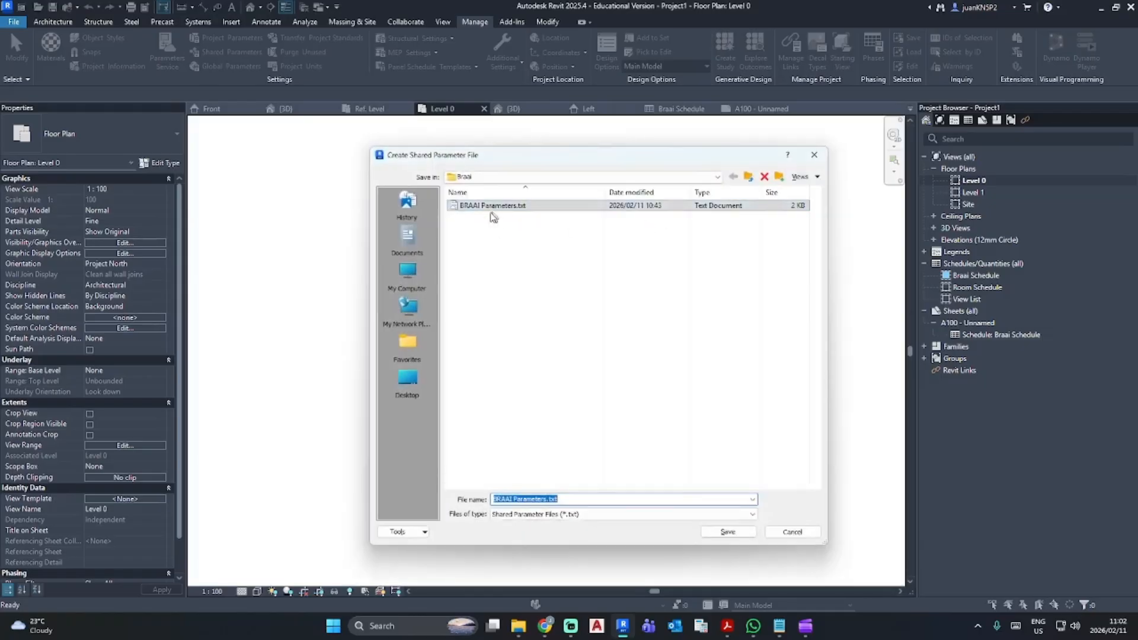
{"action": "left_click", "coordinate": [578, 500]}
{"action": "left_click", "coordinate": [815, 154]}
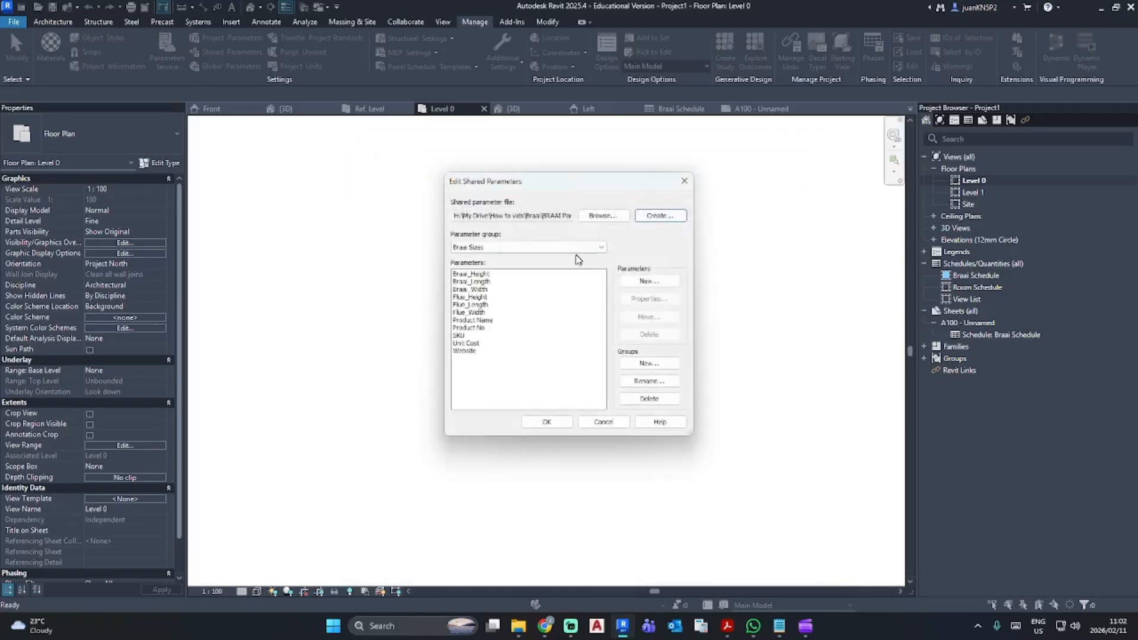
{"action": "left_click", "coordinate": [649, 281]}
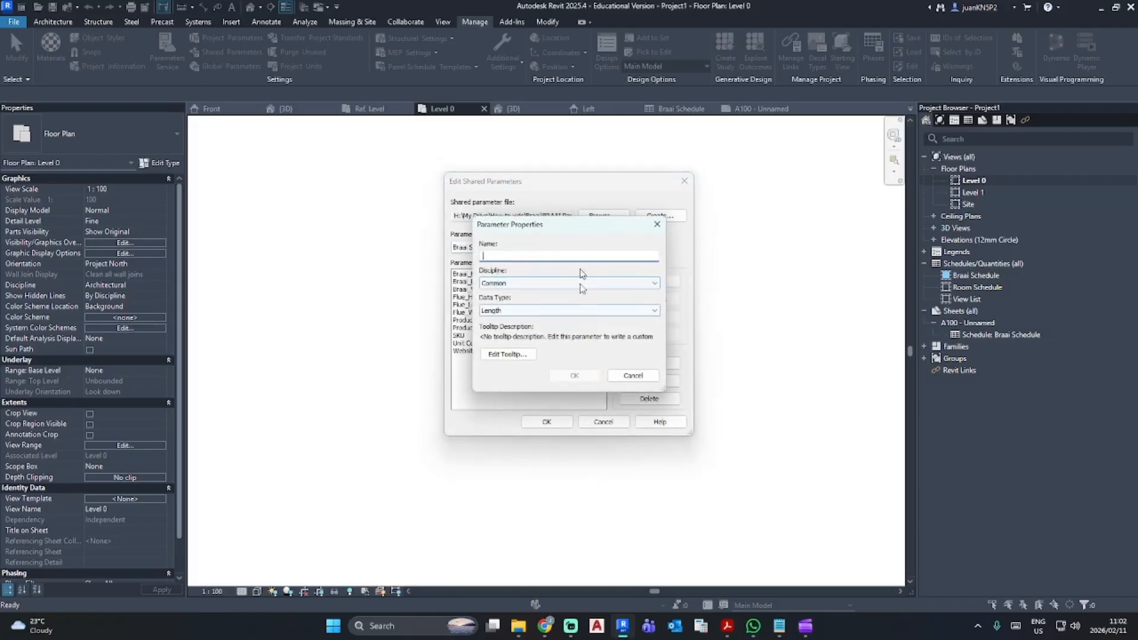
{"action": "left_click", "coordinate": [657, 224]}
{"action": "left_click", "coordinate": [684, 181]}
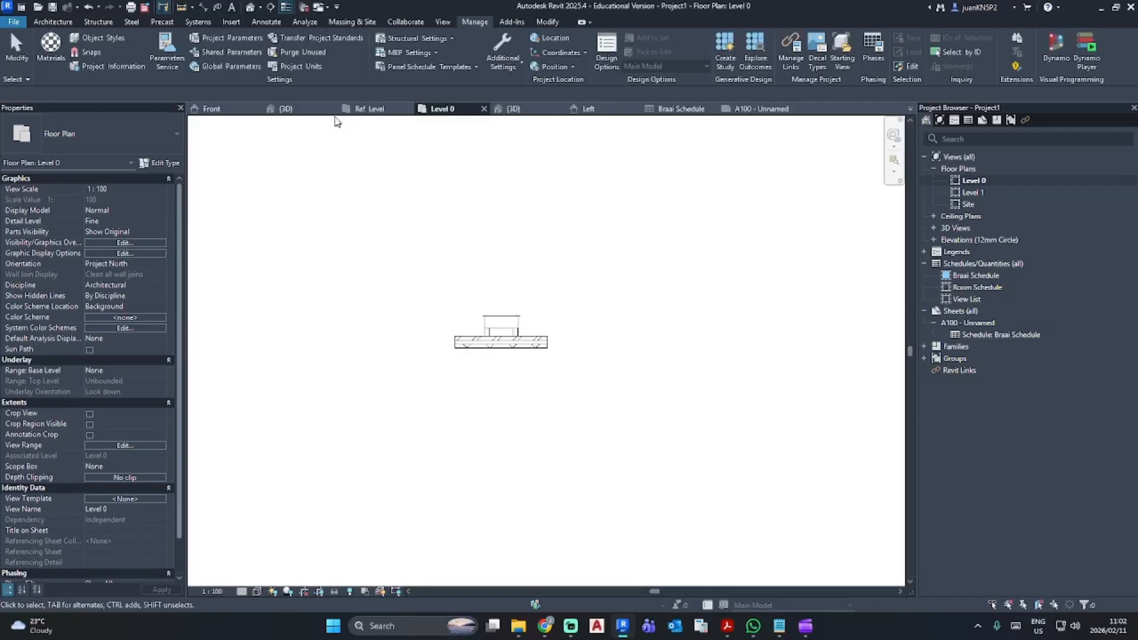
Step: Examine the parameters and lookup formulas in the braai family's family types from the Ref. Level view
{"action": "left_click", "coordinate": [377, 111]}
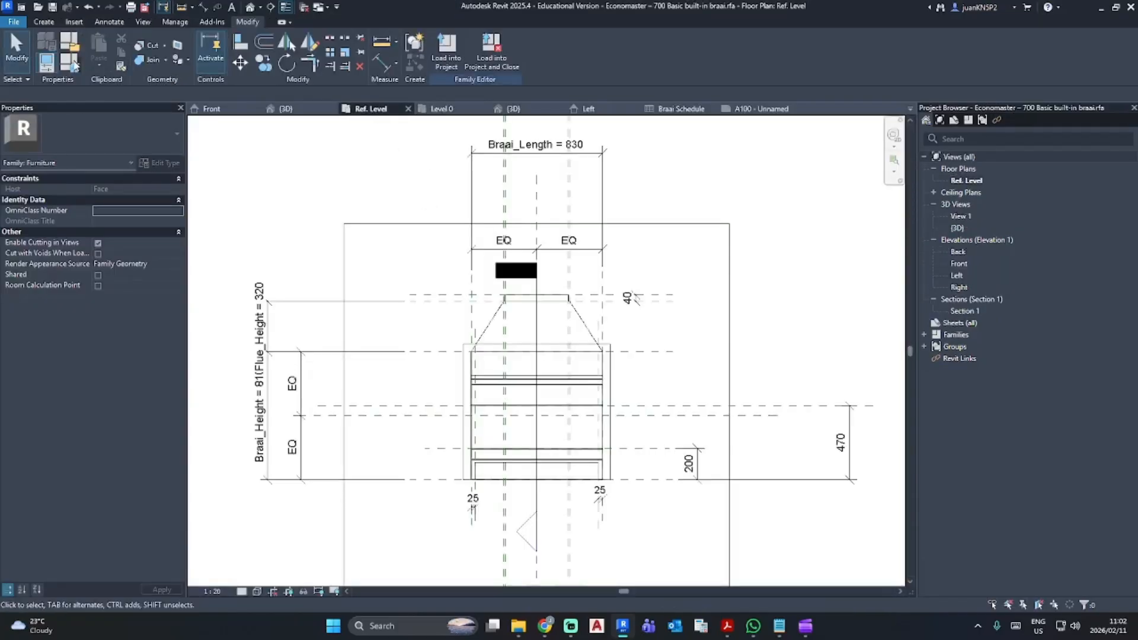
{"action": "left_click", "coordinate": [72, 63]}
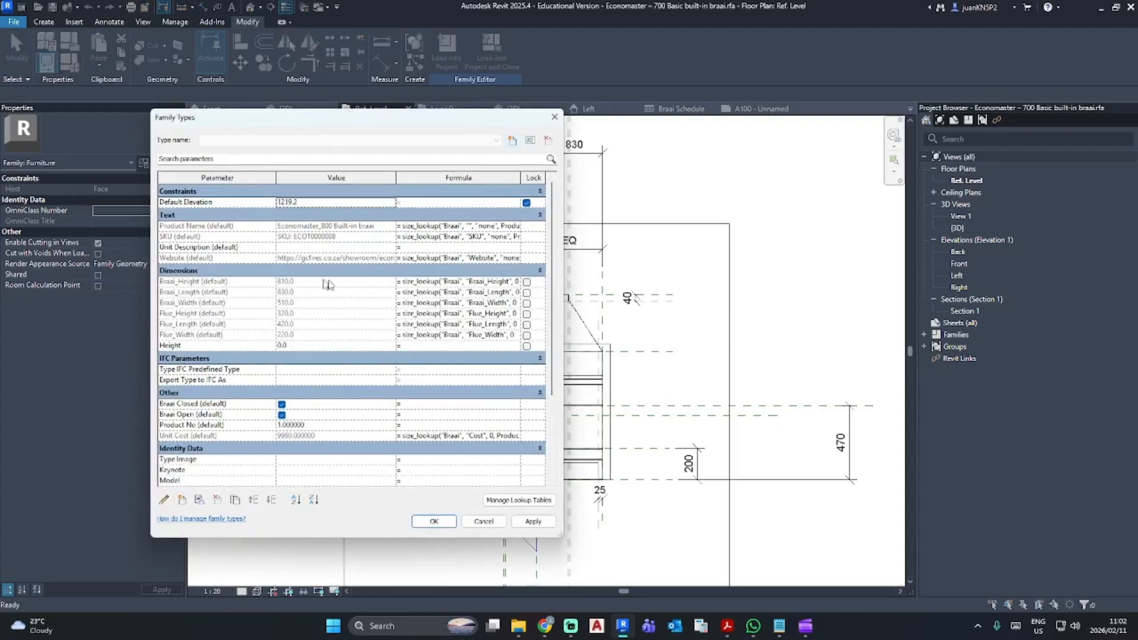
{"action": "left_click", "coordinate": [554, 117]}
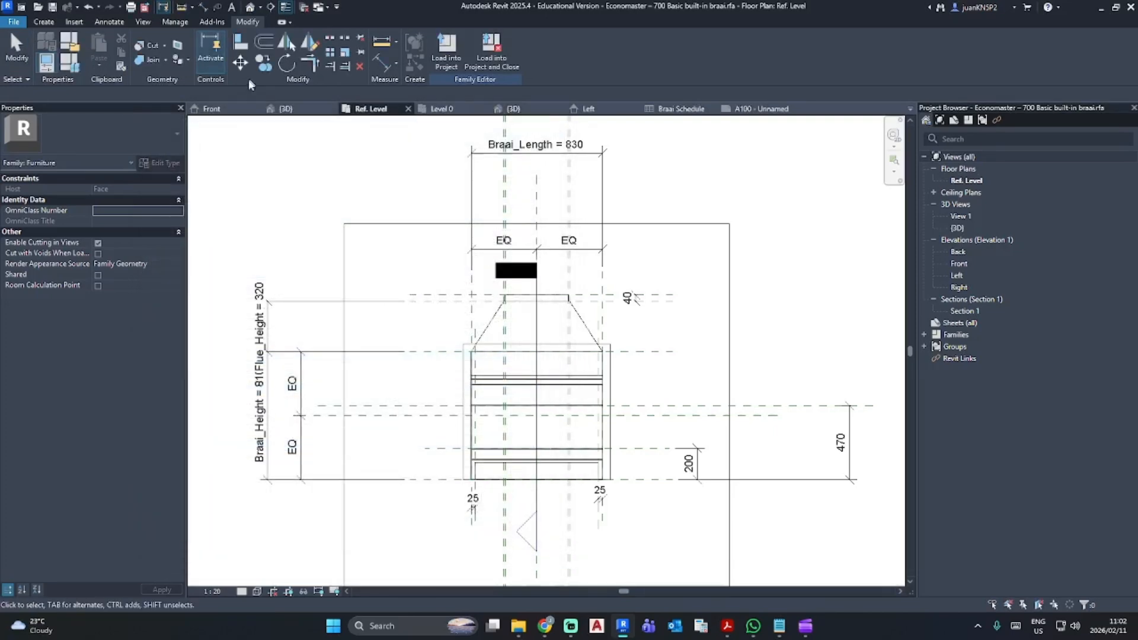
Step: Review the full list of Braai Sizes shared parameters from the project's 3D view and check the settings for defining a new one
{"action": "left_click", "coordinate": [508, 110]}
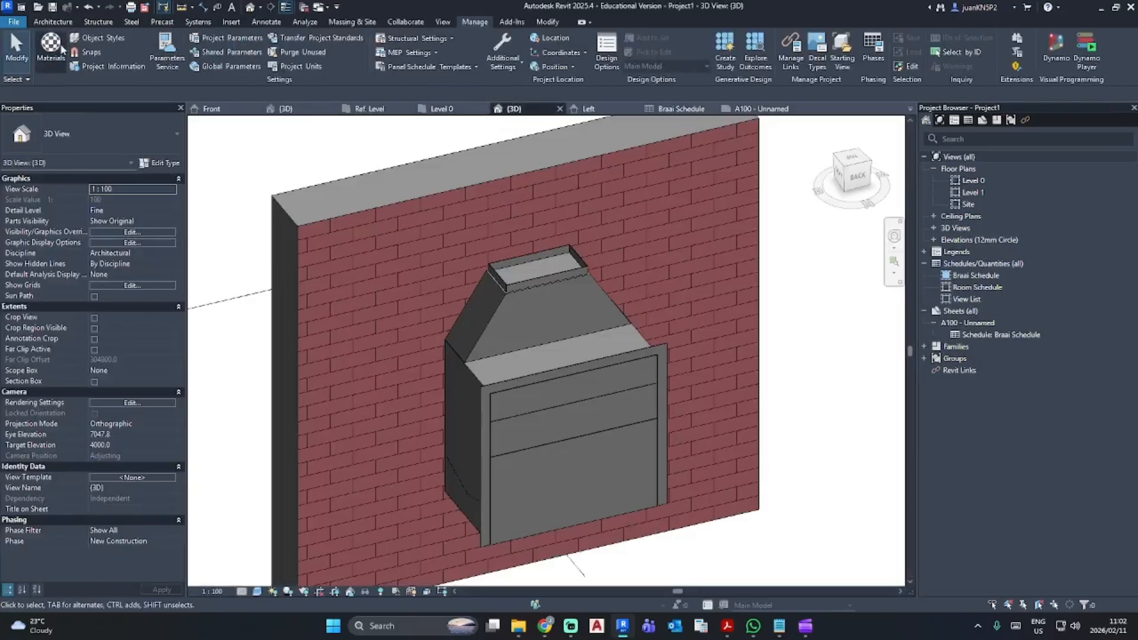
{"action": "left_click", "coordinate": [208, 51]}
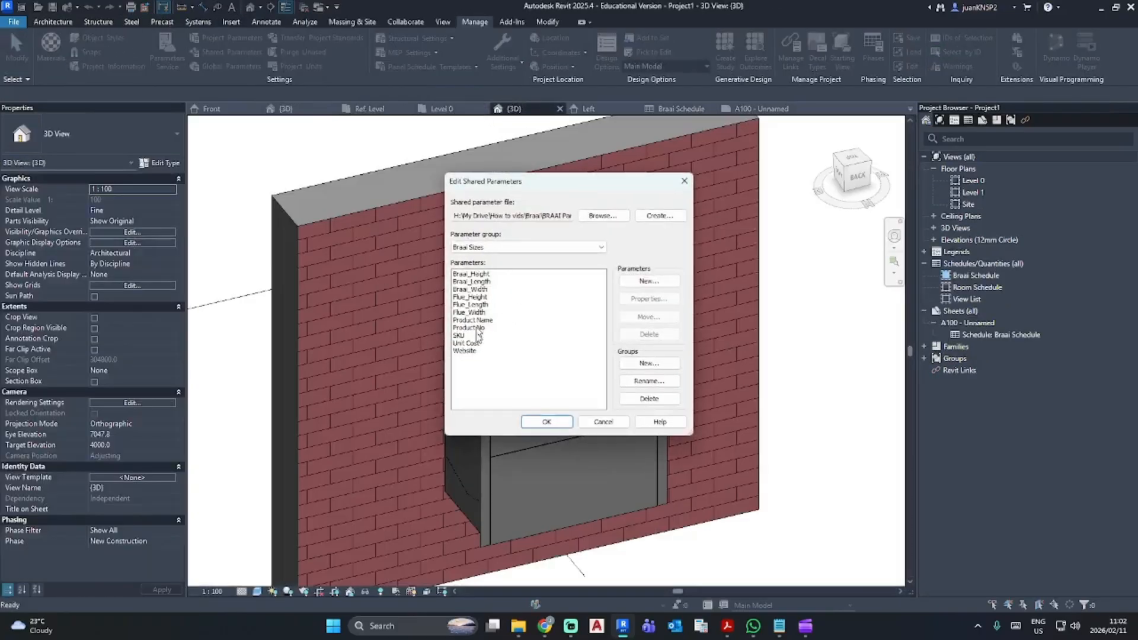
{"action": "left_click", "coordinate": [471, 352]}
{"action": "left_click", "coordinate": [487, 275], "text": "shift"}
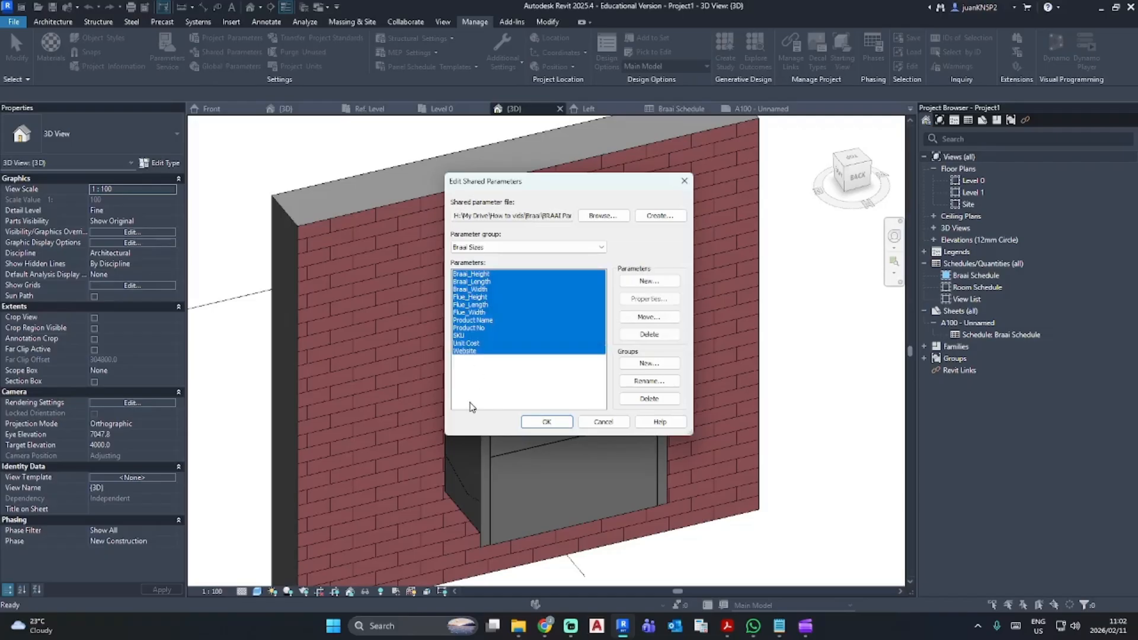
{"action": "left_click", "coordinate": [482, 379]}
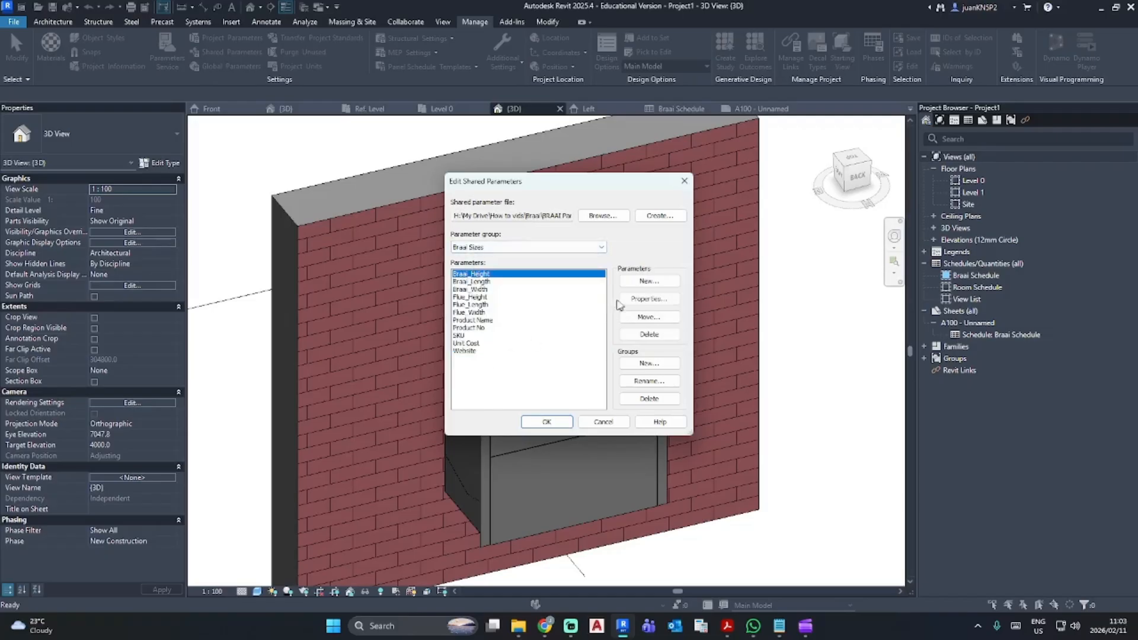
{"action": "left_click", "coordinate": [648, 281]}
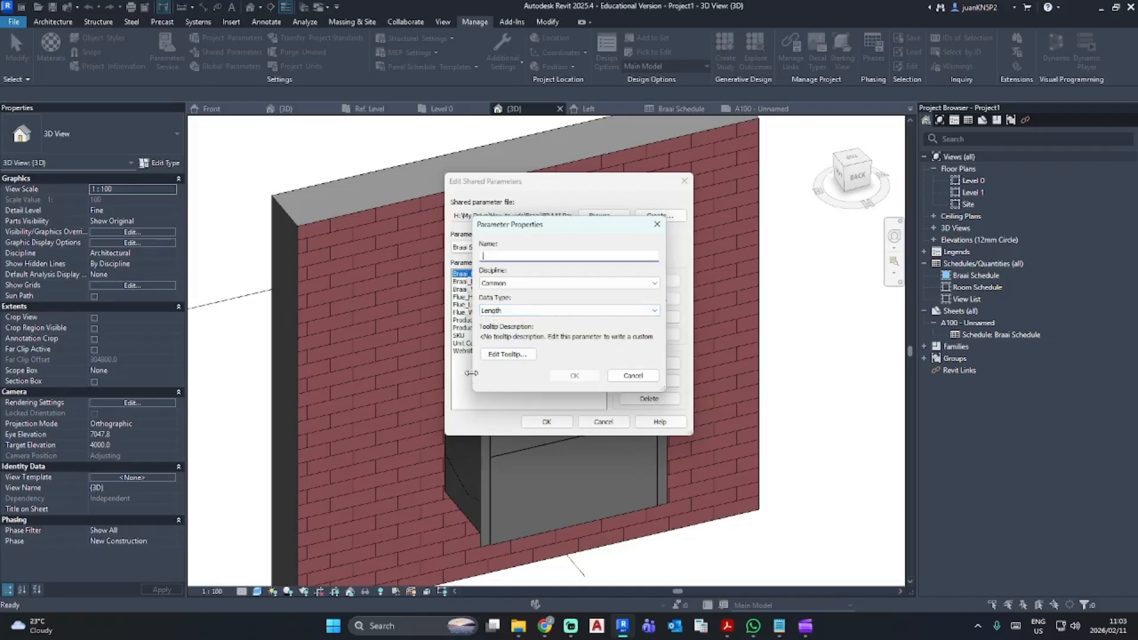
{"action": "left_click", "coordinate": [633, 375]}
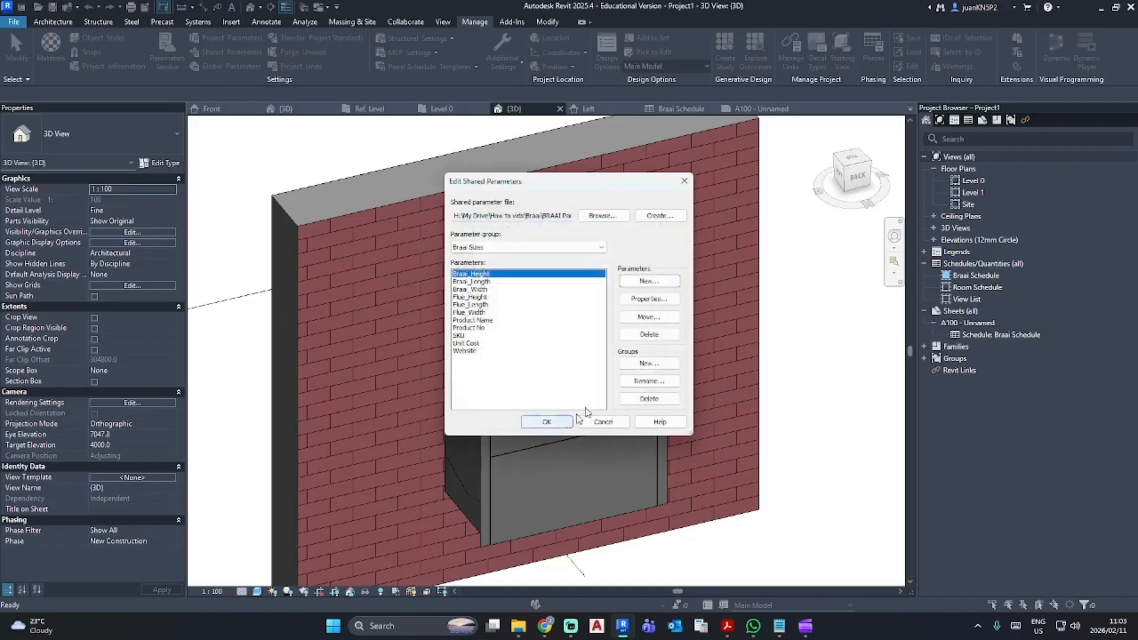
{"action": "left_click", "coordinate": [546, 422]}
Step: Try to add the shared parameter Braai_Height as an instance parameter to the braai family from its Ref. Level view
{"action": "left_click", "coordinate": [369, 108]}
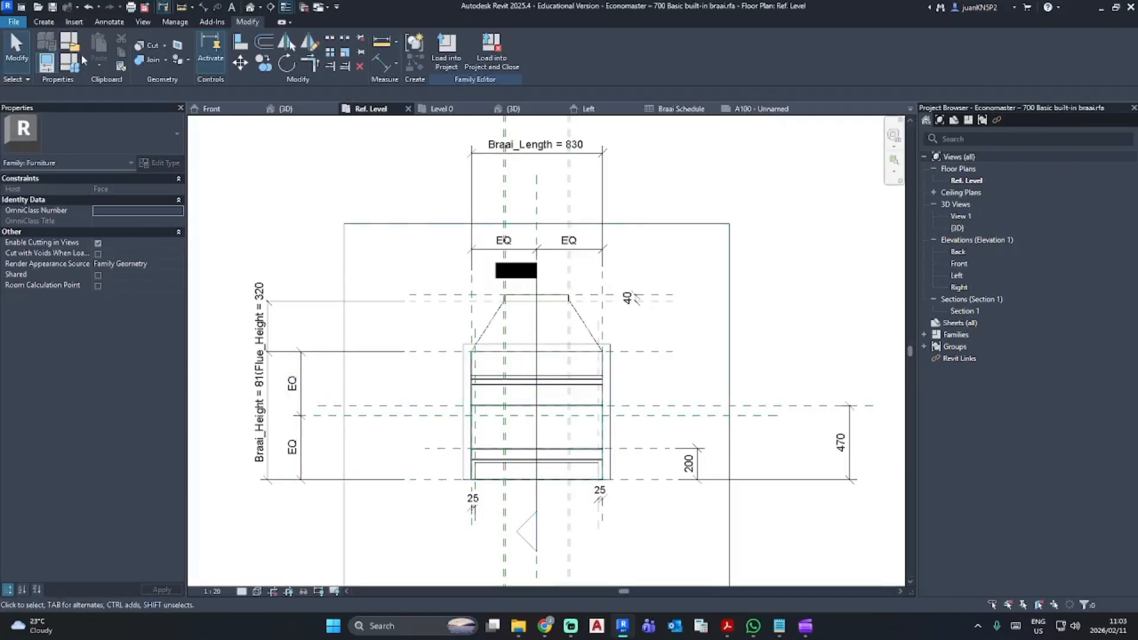
{"action": "left_click", "coordinate": [70, 58]}
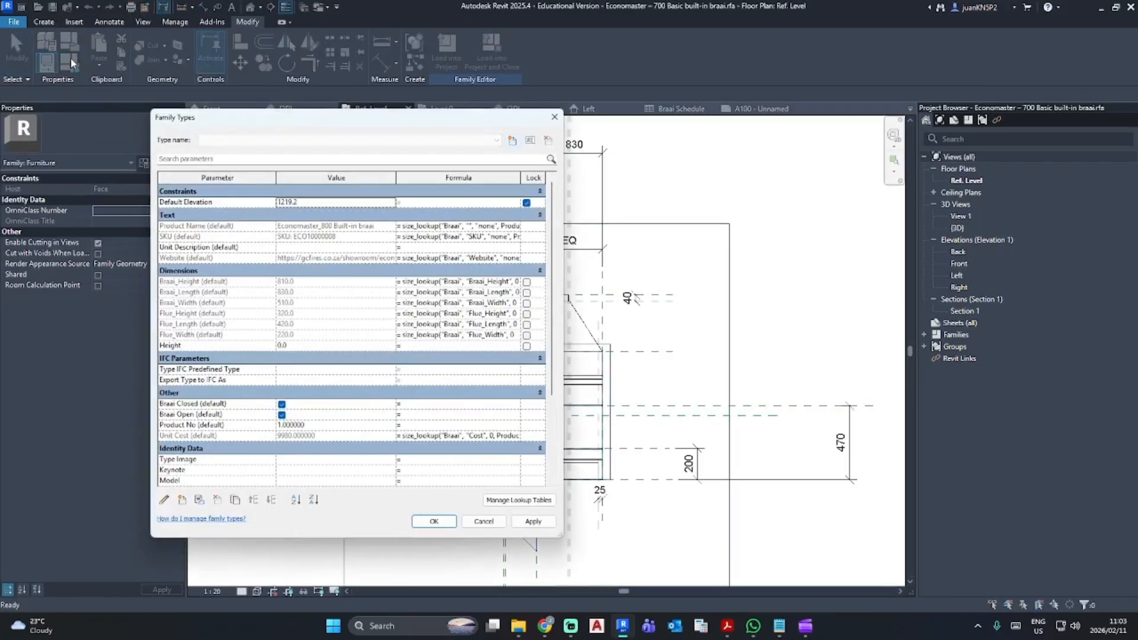
{"action": "left_click", "coordinate": [182, 499]}
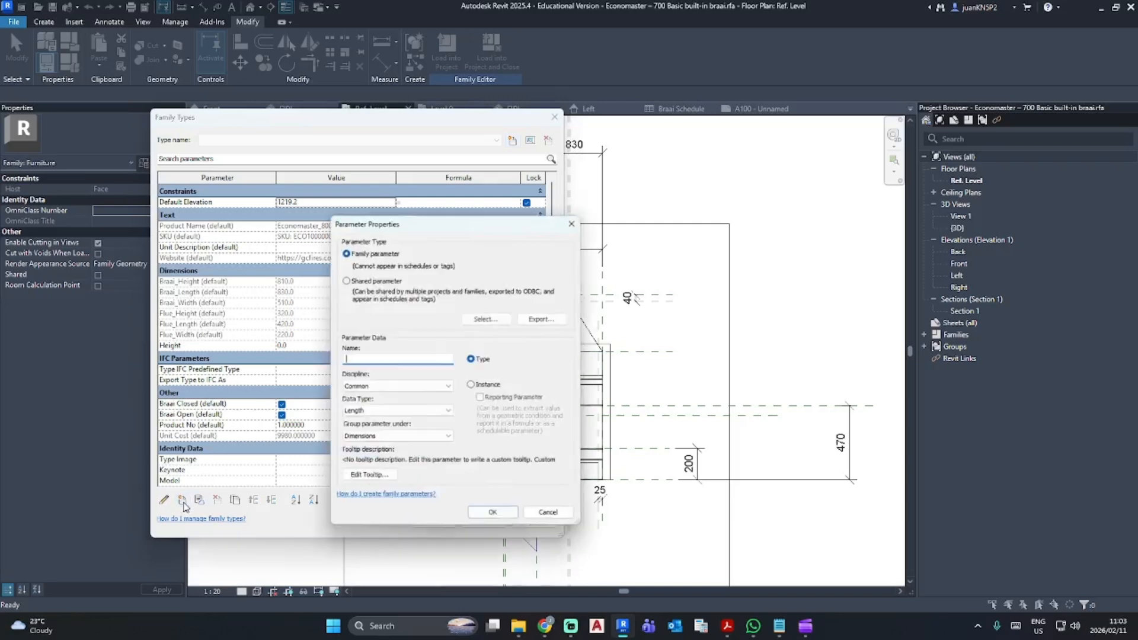
{"action": "left_click", "coordinate": [344, 280]}
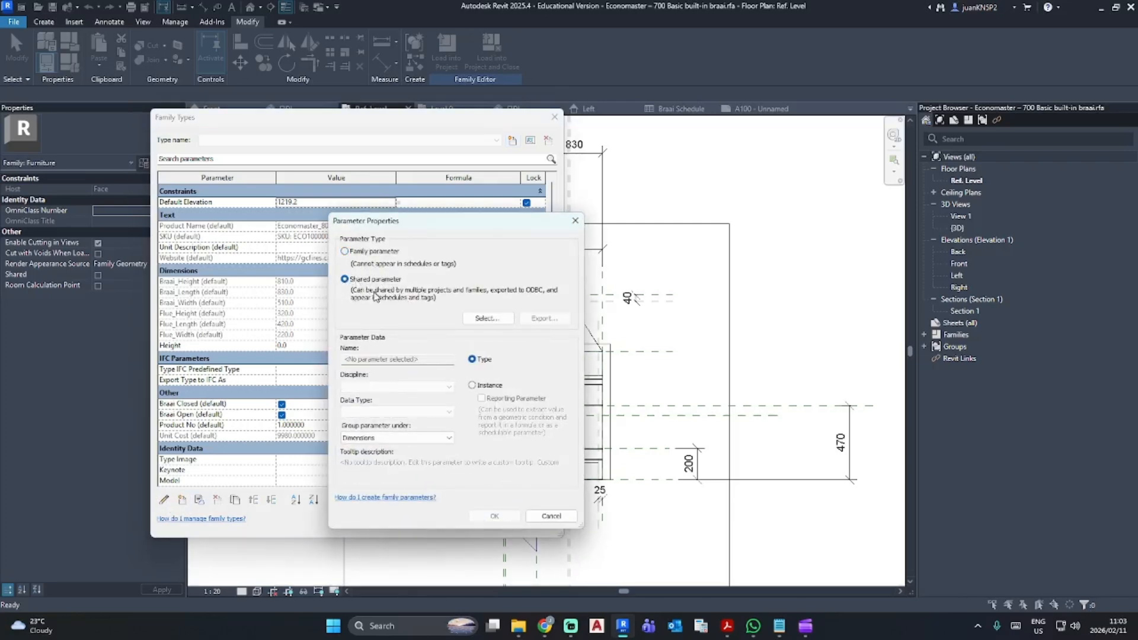
{"action": "left_click", "coordinate": [473, 385]}
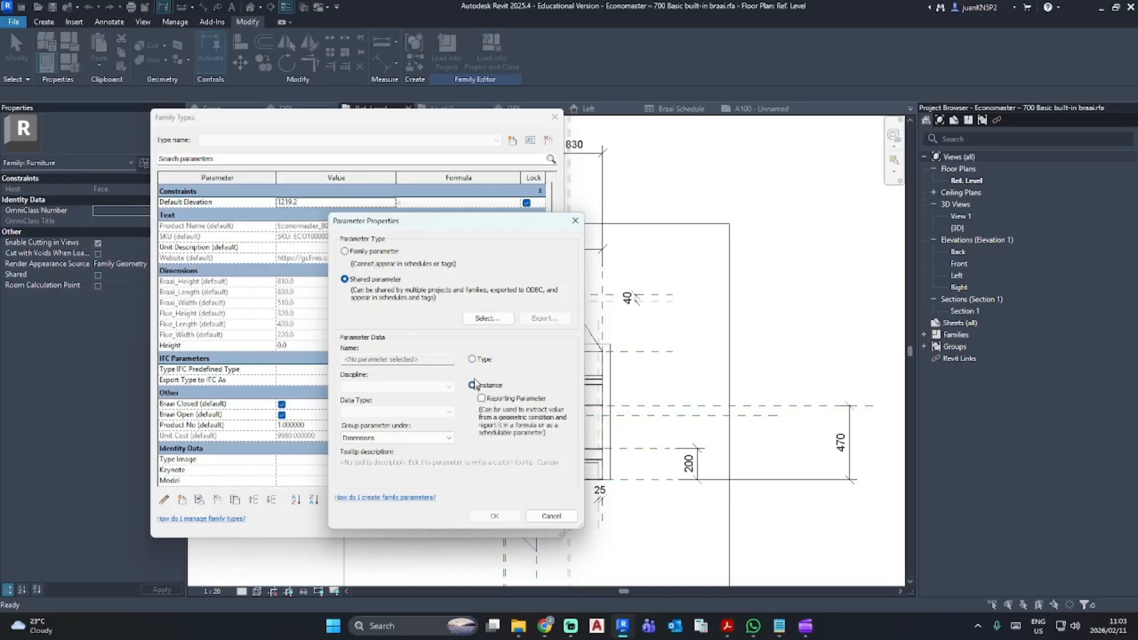
{"action": "left_click", "coordinate": [487, 318]}
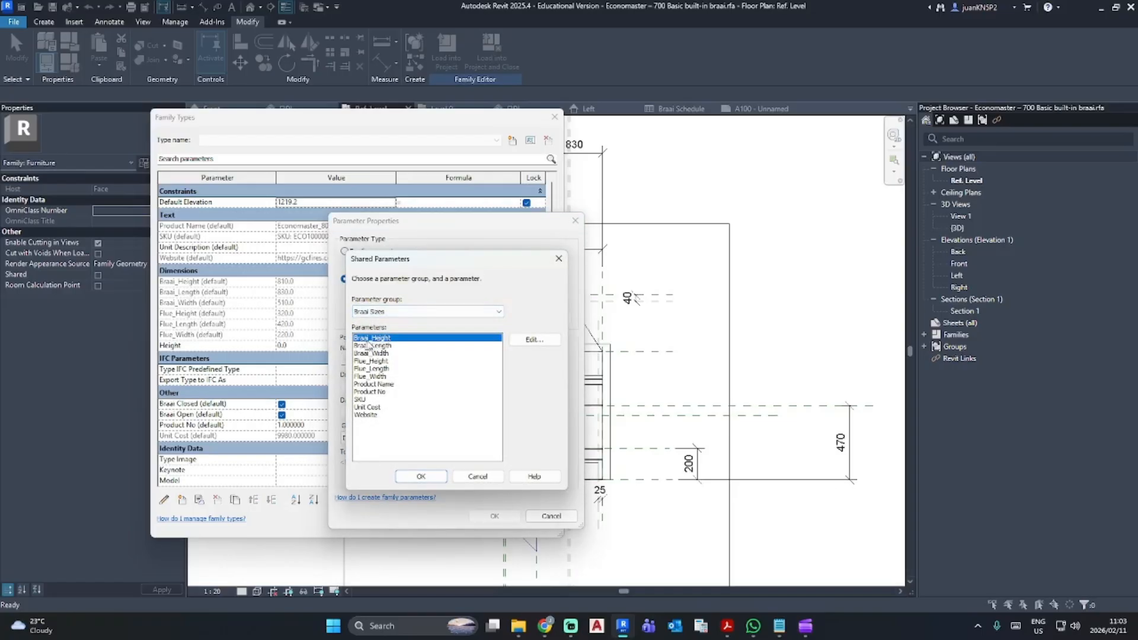
{"action": "left_click", "coordinate": [420, 477]}
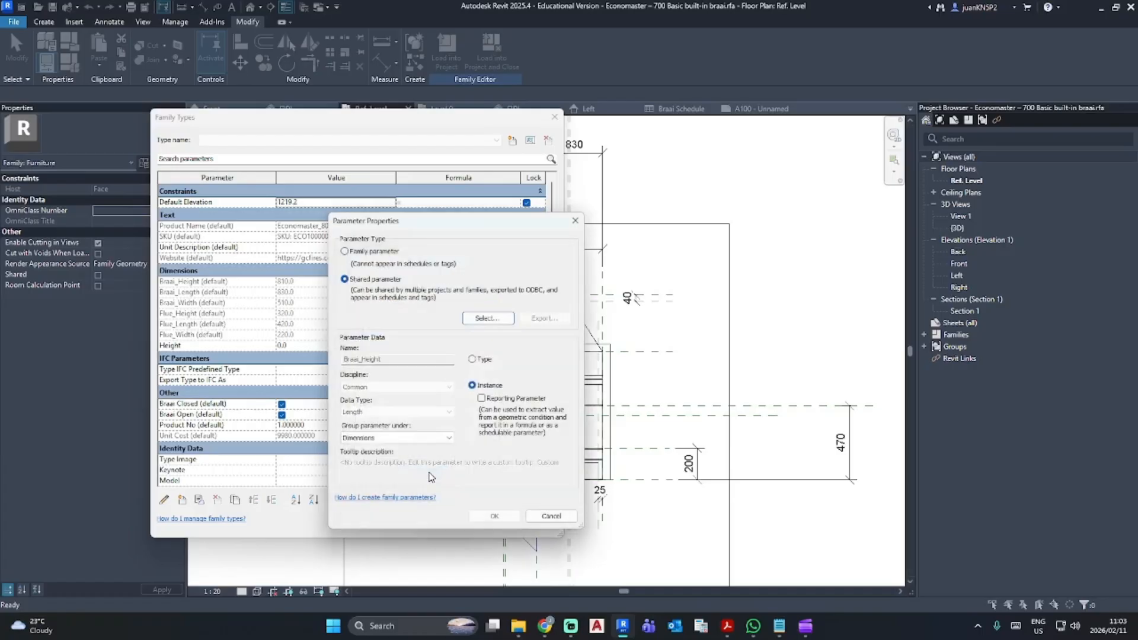
{"action": "left_click", "coordinate": [495, 516]}
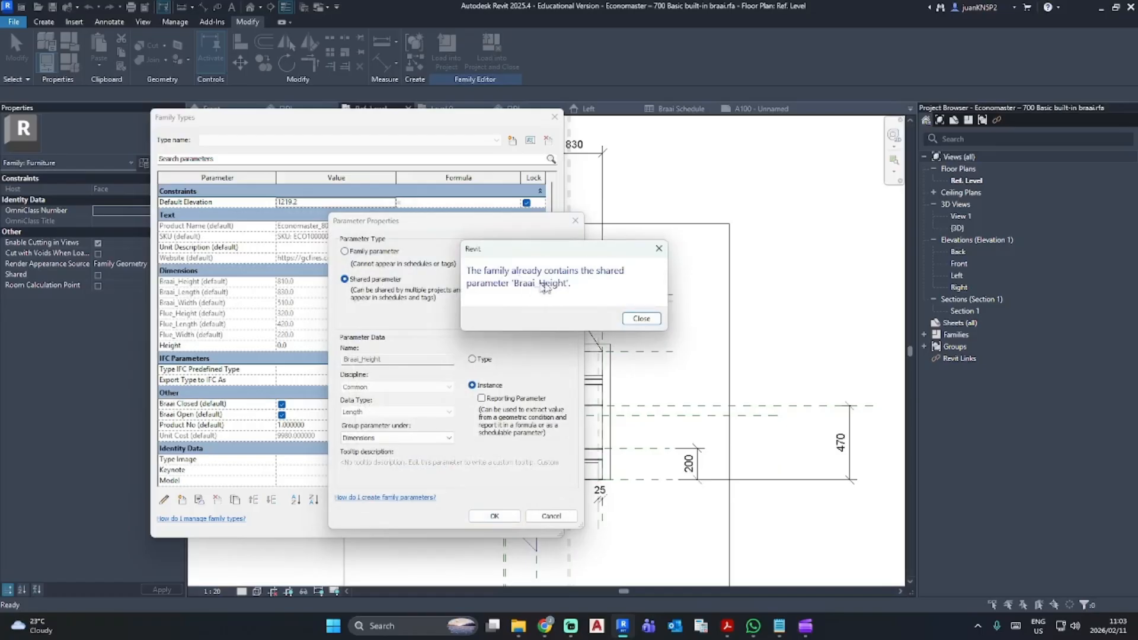
{"action": "left_click", "coordinate": [658, 249]}
{"action": "left_click", "coordinate": [574, 220]}
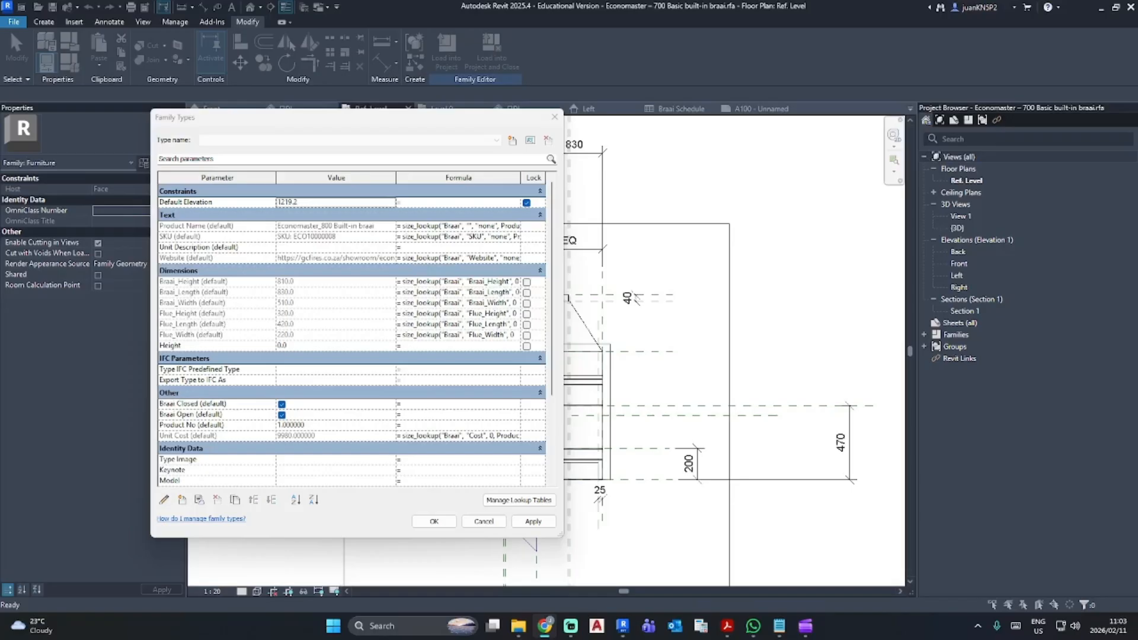
Step: Copy the lookup formula of the Braai_Height parameter and delete that parameter from the braai family
{"action": "left_click", "coordinate": [234, 282]}
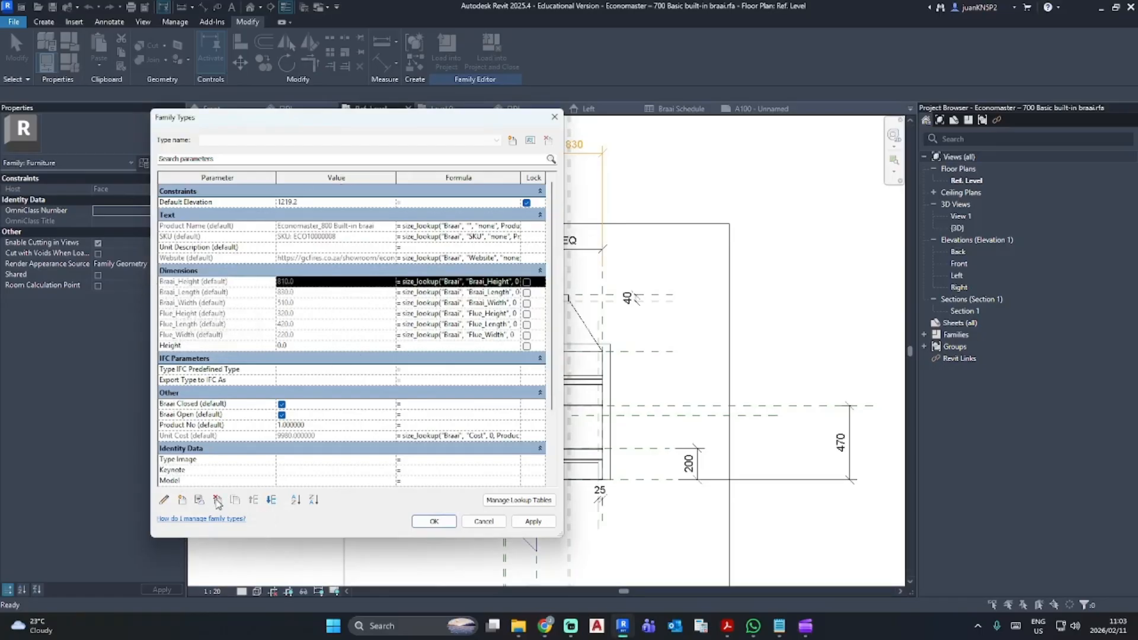
{"action": "double_click", "coordinate": [484, 283]}
{"action": "left_click", "coordinate": [485, 283]}
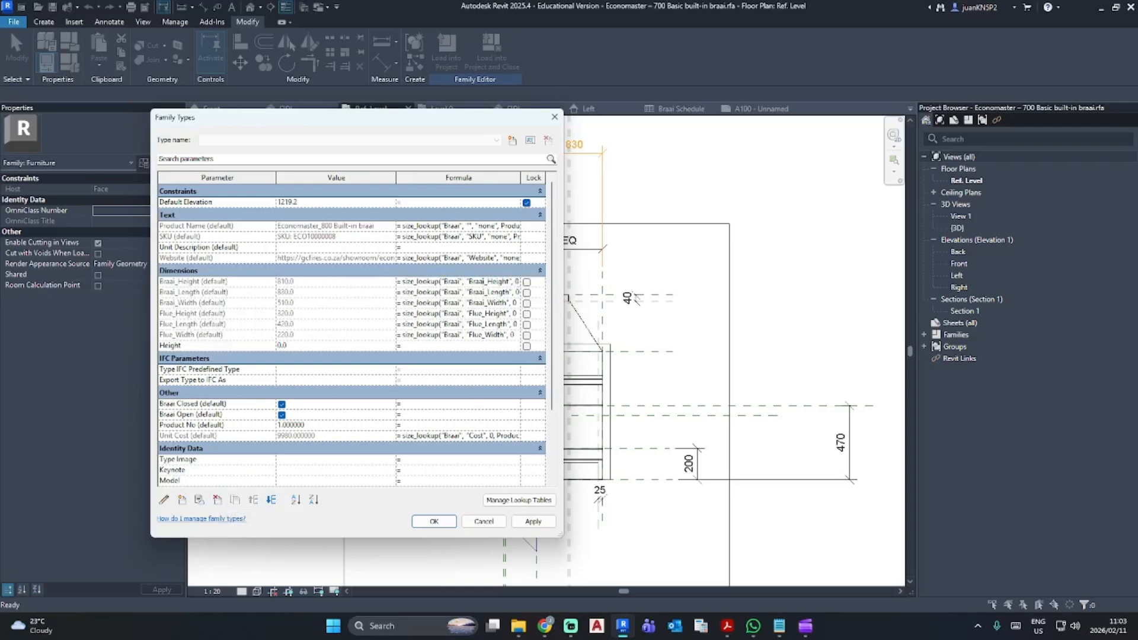
{"action": "double_click", "coordinate": [487, 281]}
{"action": "key", "text": "ctrl+a"}
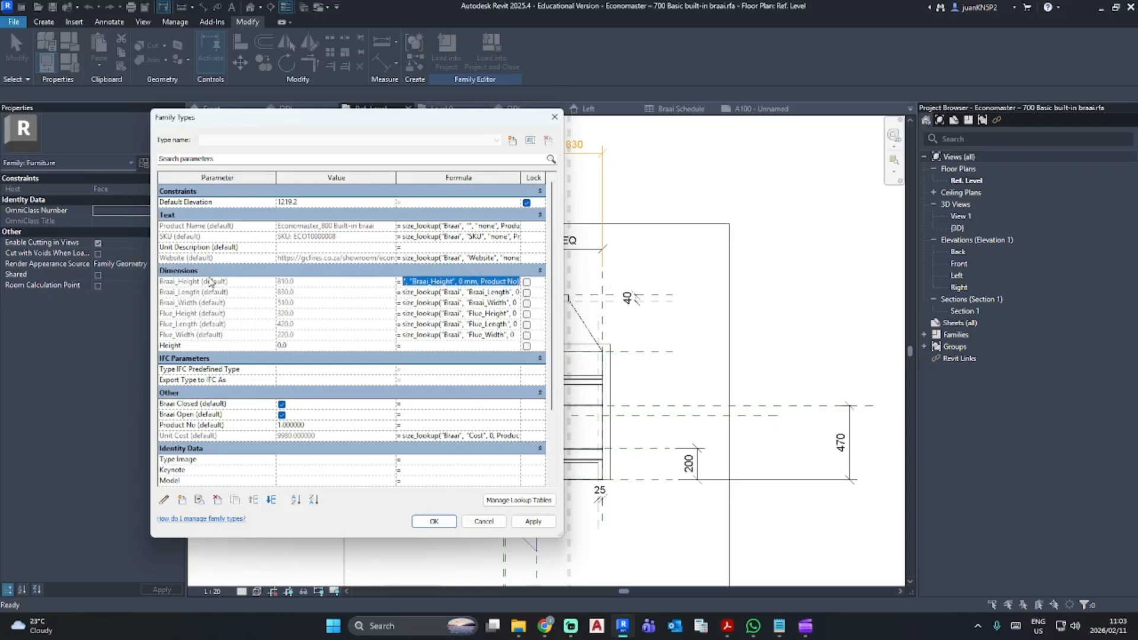
{"action": "left_click", "coordinate": [210, 282]}
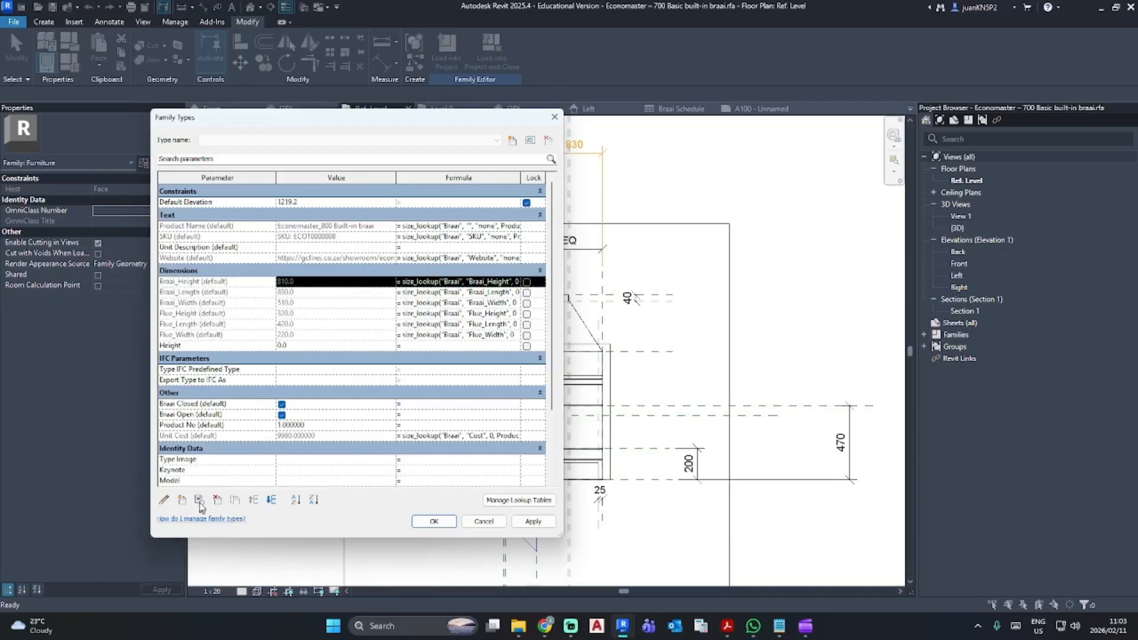
{"action": "left_click", "coordinate": [218, 500]}
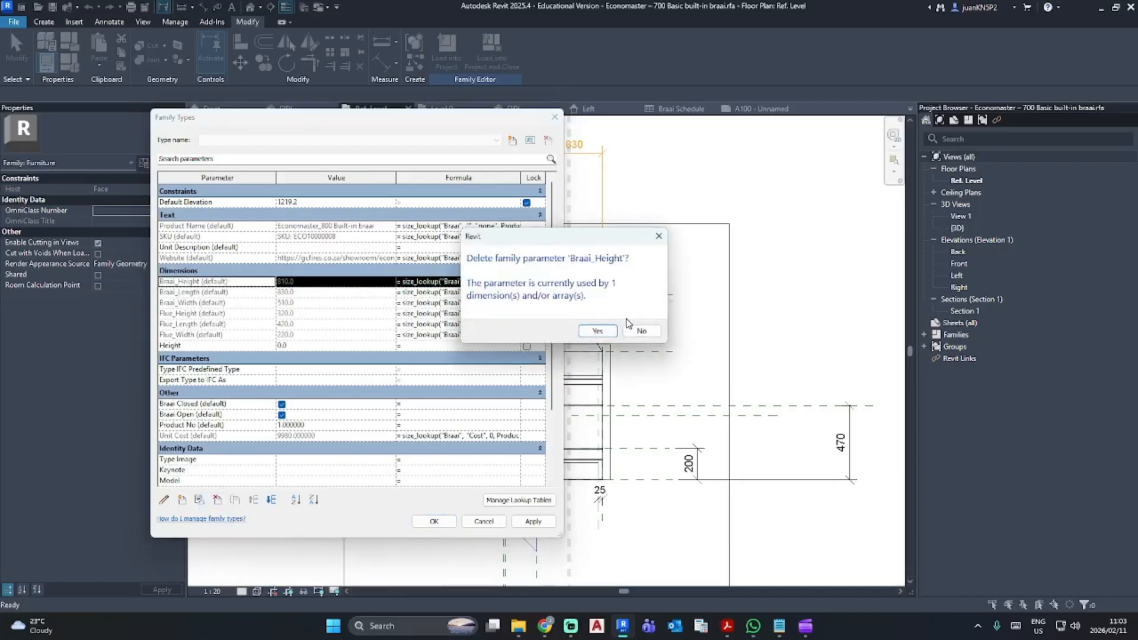
{"action": "left_click", "coordinate": [597, 331]}
Step: Add Braai_Height from the Braai Sizes group to the family as a shared instance parameter grouped under Dimensions
{"action": "left_click", "coordinate": [182, 500]}
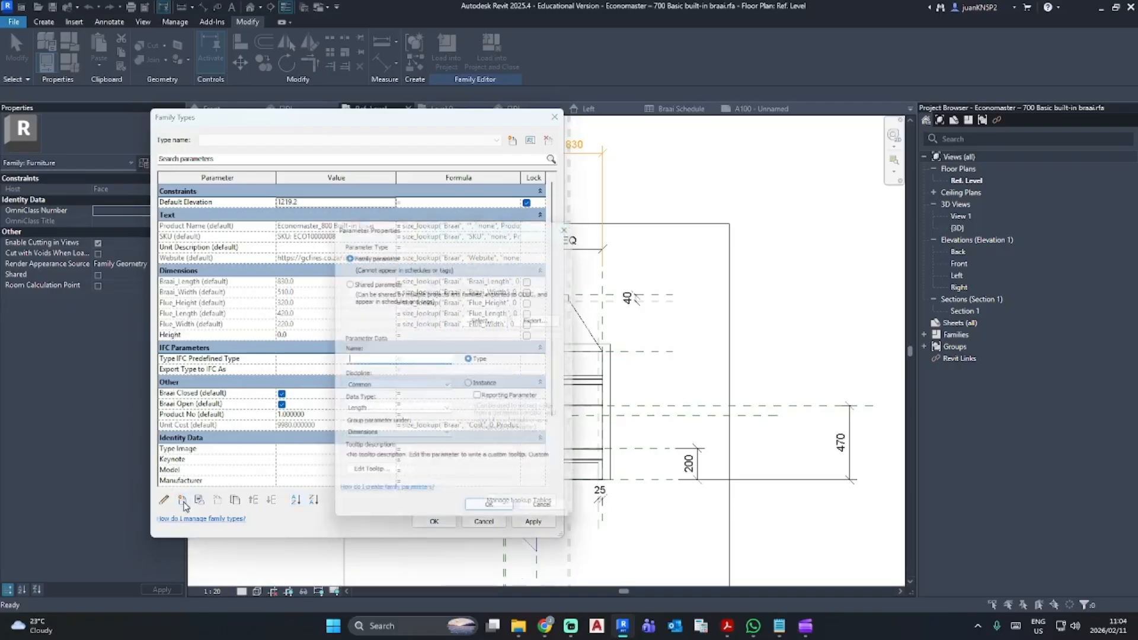
{"action": "left_click", "coordinate": [365, 290]}
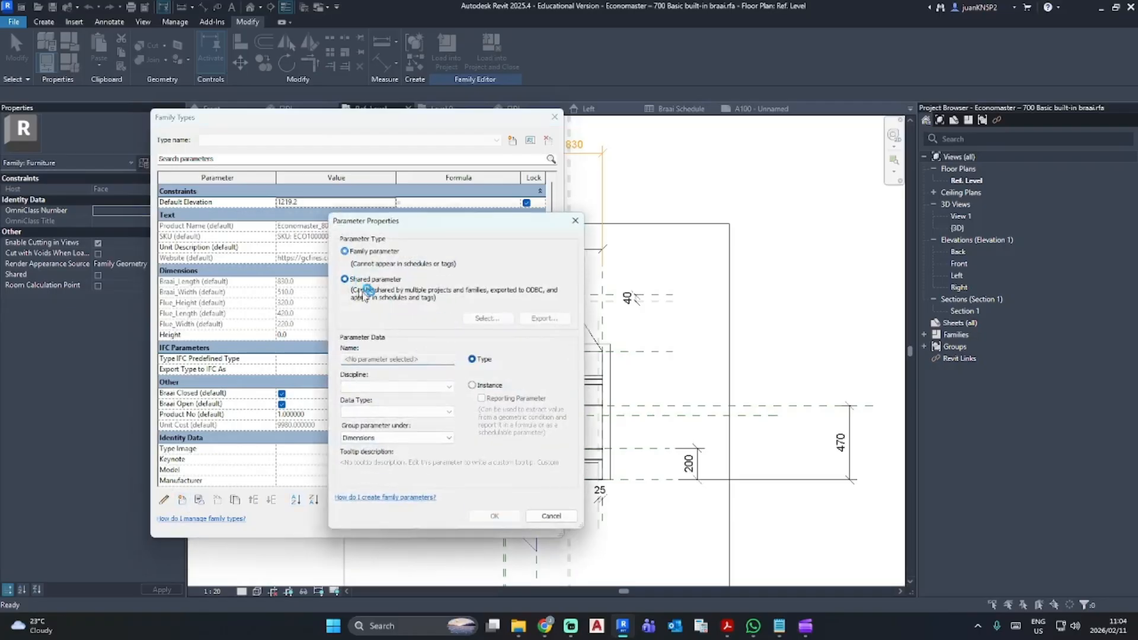
{"action": "left_click", "coordinate": [472, 385]}
{"action": "left_click", "coordinate": [487, 319]}
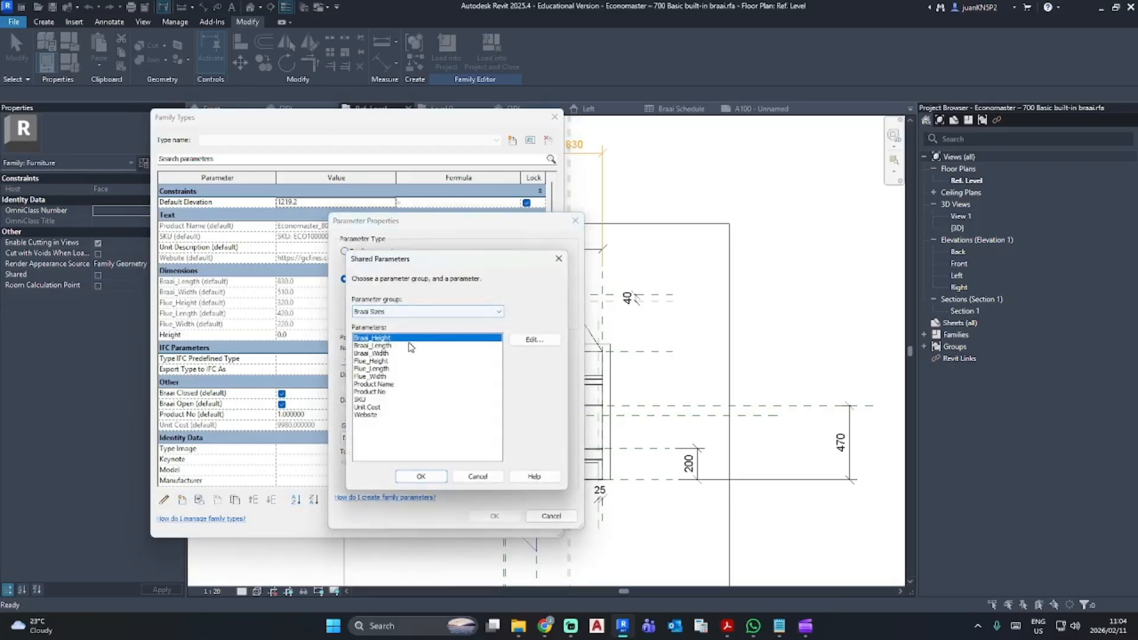
{"action": "left_click", "coordinate": [420, 475]}
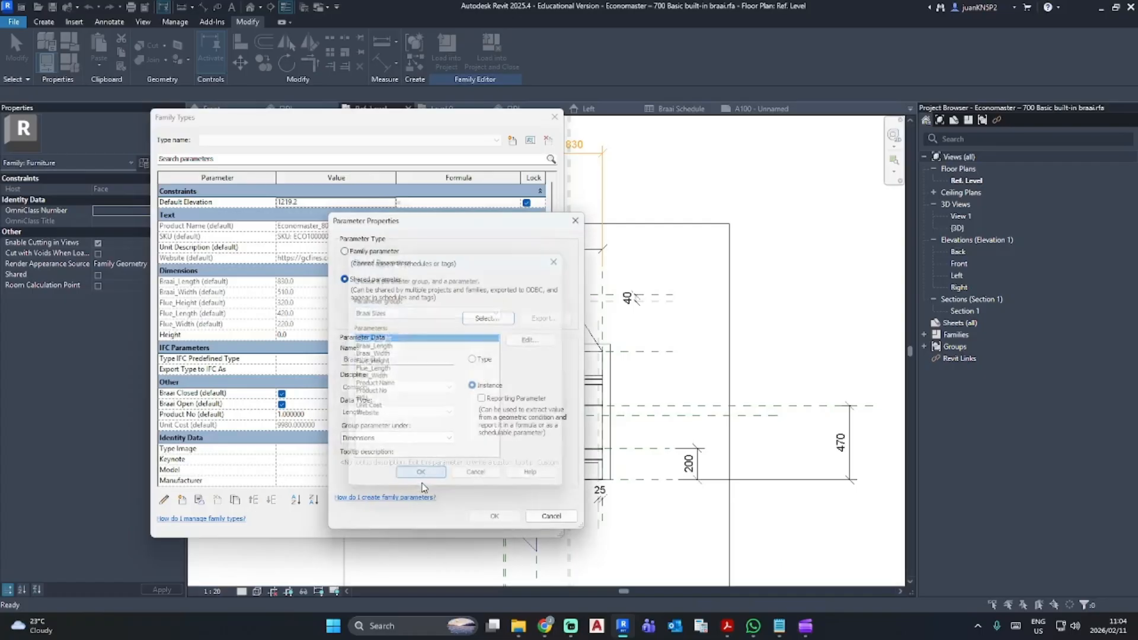
{"action": "left_click", "coordinate": [491, 513]}
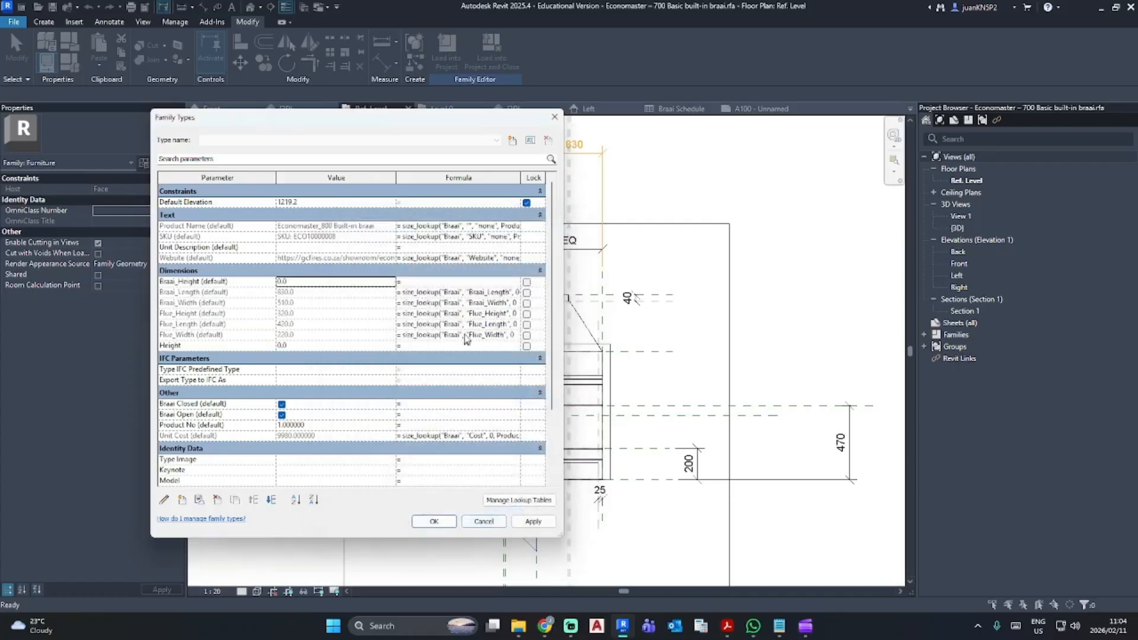
Step: Give Braai_Height the copied formula size_lookup("Braai", "Braai_Height", 0 mm, Product No) and accept the family types
{"action": "key", "text": "ctrl+v"}
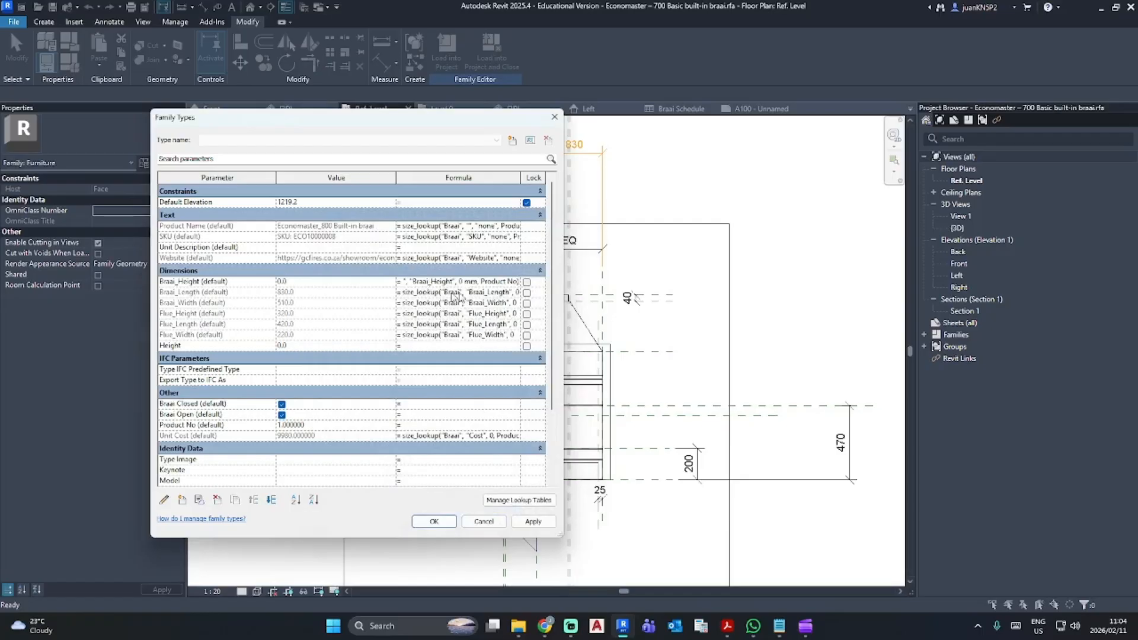
{"action": "left_click", "coordinate": [430, 324]}
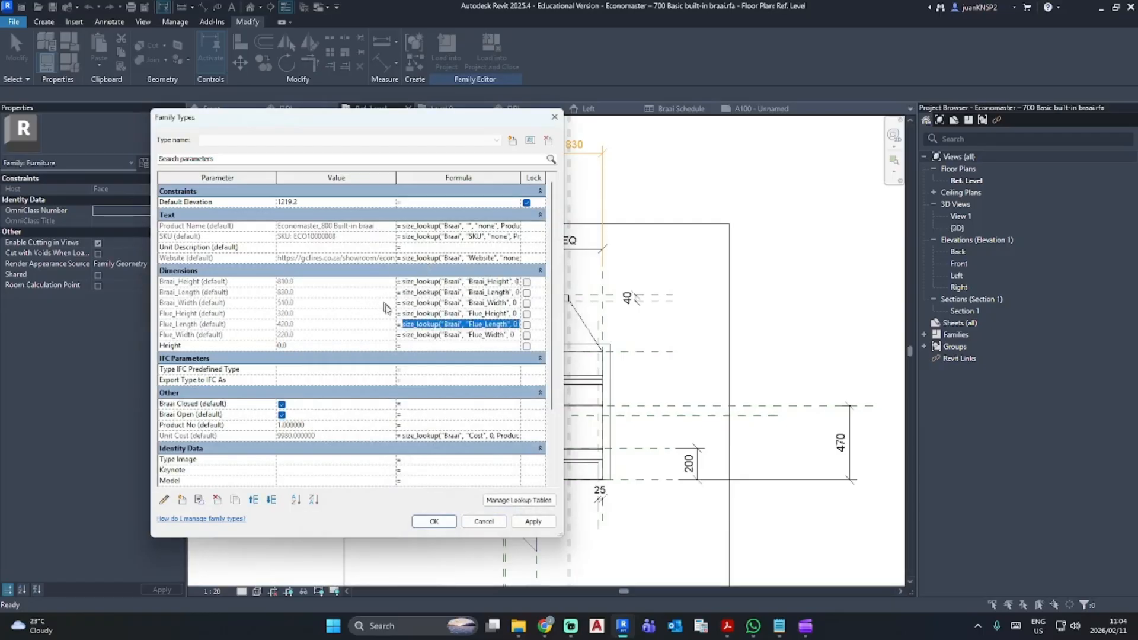
{"action": "left_click", "coordinate": [433, 521]}
Step: Label the unlabelled overall height dimension of the braai body with the Braai_Height parameter
{"action": "left_click", "coordinate": [261, 415]}
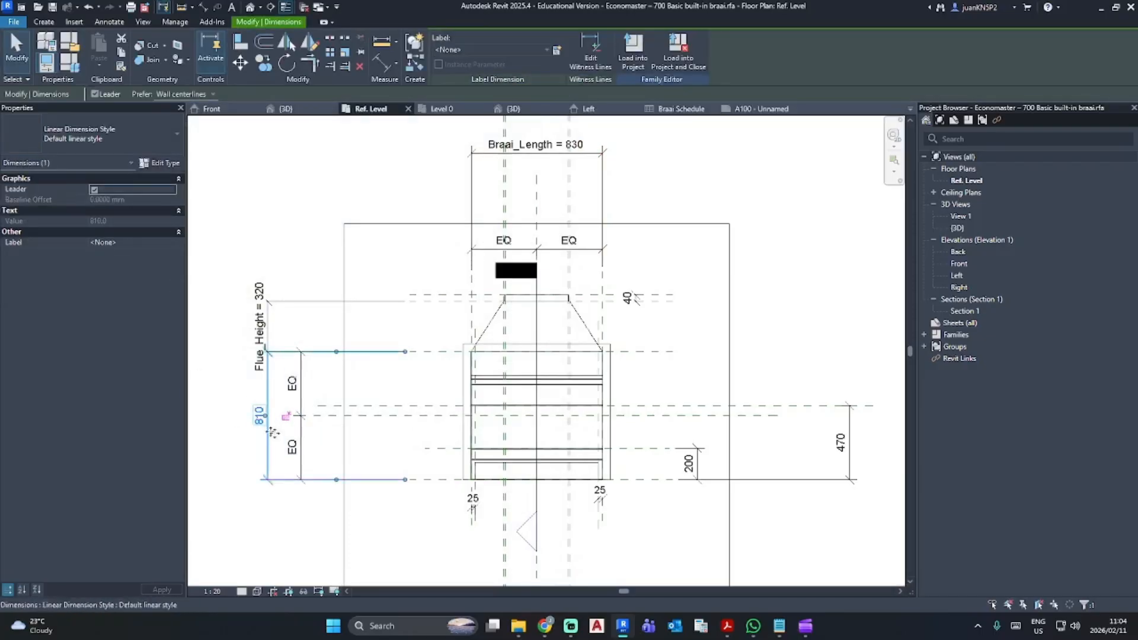
{"action": "left_click", "coordinate": [461, 50]}
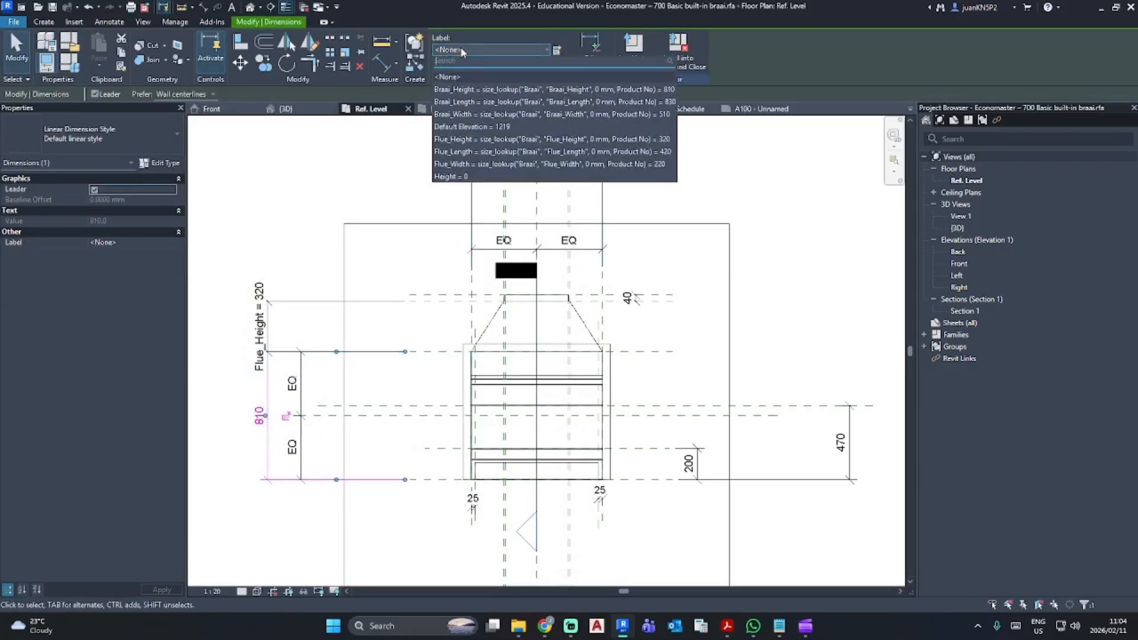
{"action": "left_click", "coordinate": [472, 92]}
{"action": "left_click", "coordinate": [331, 161]}
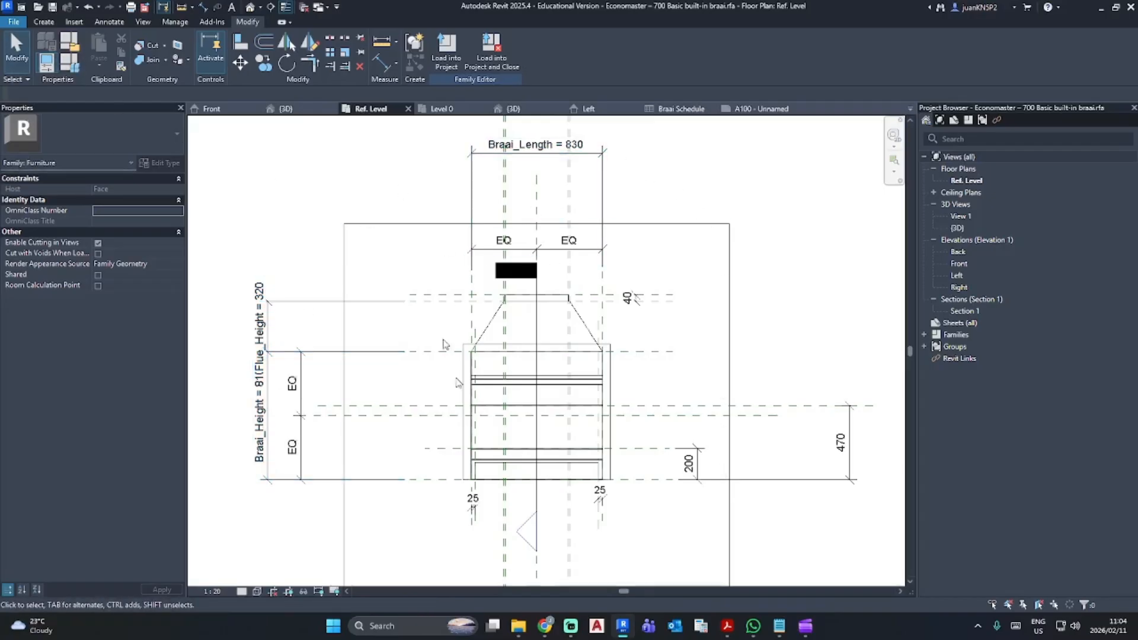
Step: Examine the braai family's type parameters, including the Type Comments under Identity Data and the lookup-driven dimensions
{"action": "left_click", "coordinate": [70, 63]}
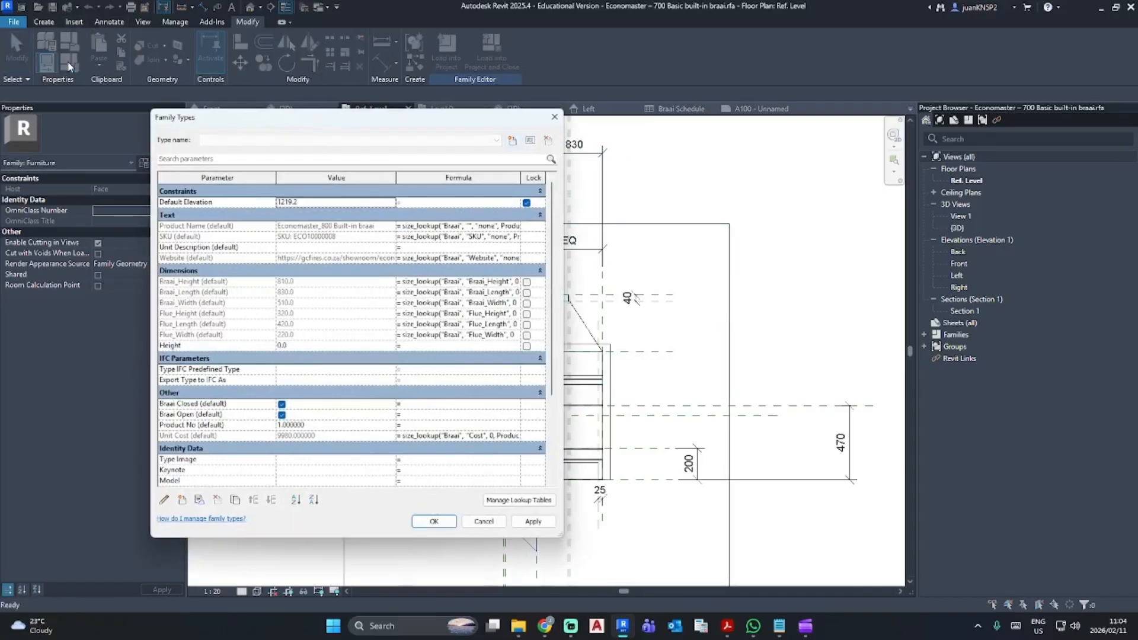
{"action": "left_click_drag", "start_coordinate": [354, 125], "coordinate": [522, 131]}
{"action": "scroll", "coordinate": [506, 364], "scroll_direction": "down", "scroll_amount": 3}
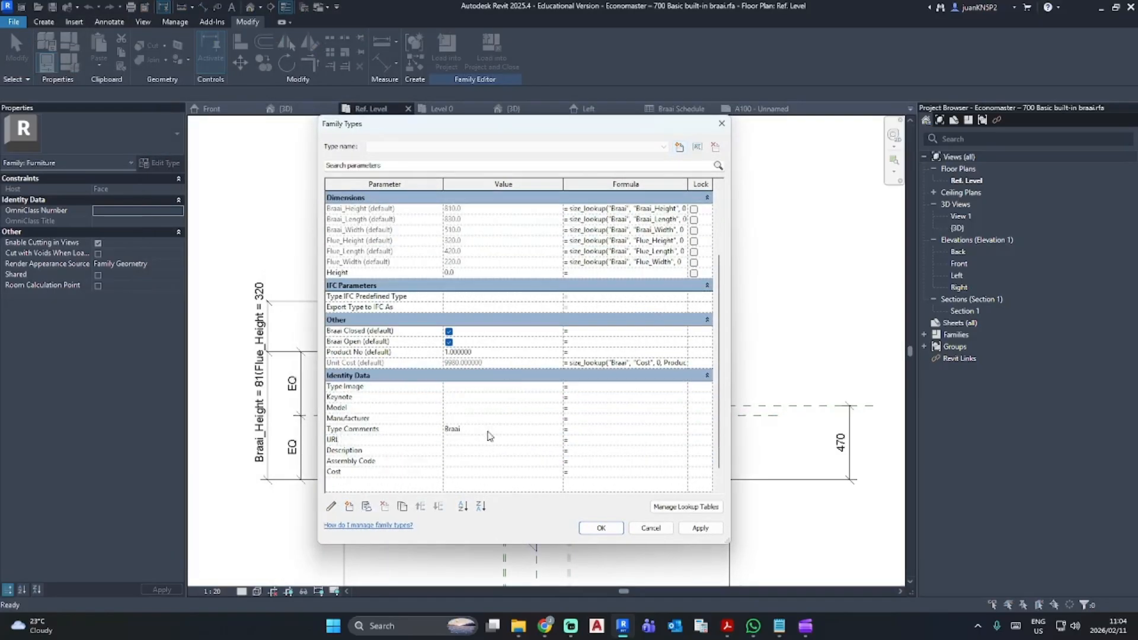
{"action": "left_click", "coordinate": [488, 432]}
{"action": "scroll", "coordinate": [536, 440], "scroll_direction": "up", "scroll_amount": 3}
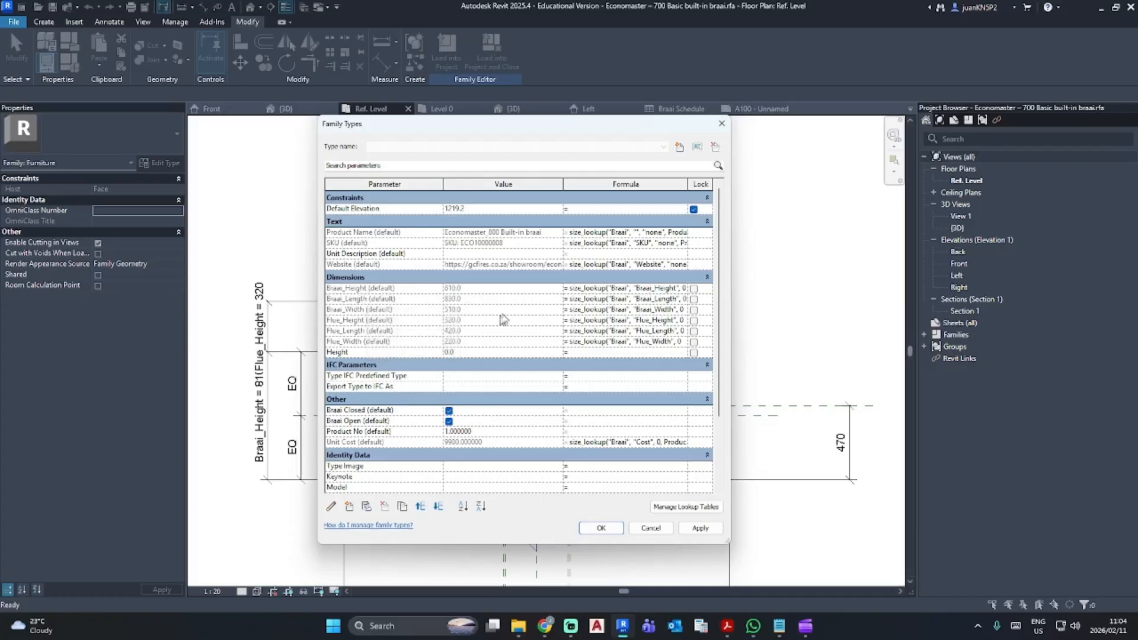
{"action": "left_click", "coordinate": [600, 528]}
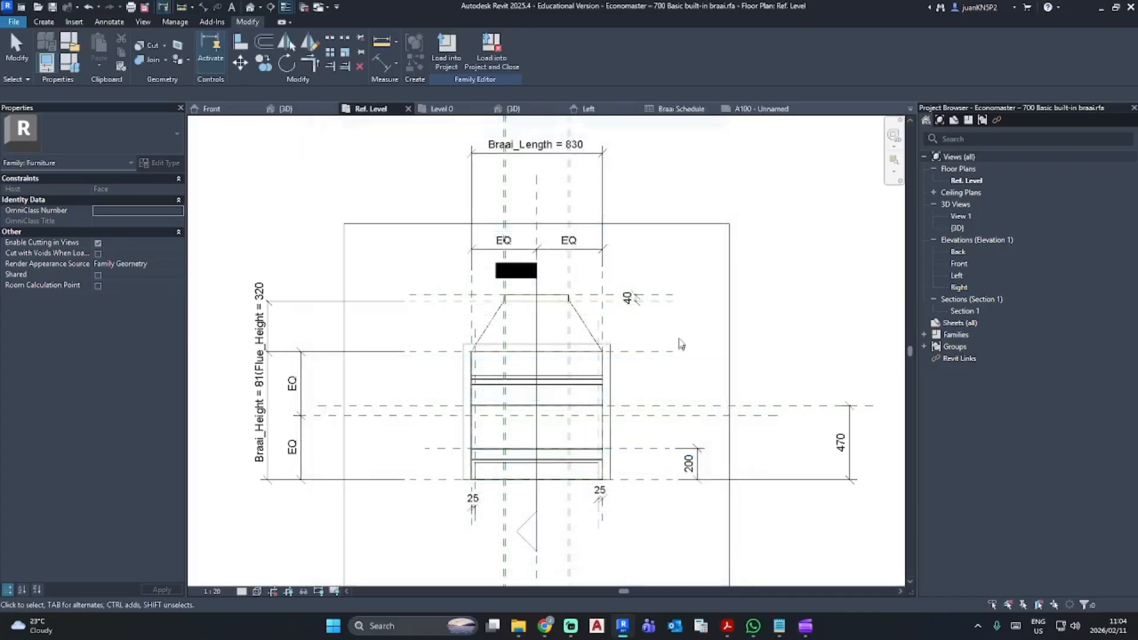
Step: Reload the braai family into the project, overwriting the existing version and its parameter values
{"action": "left_click", "coordinate": [446, 54]}
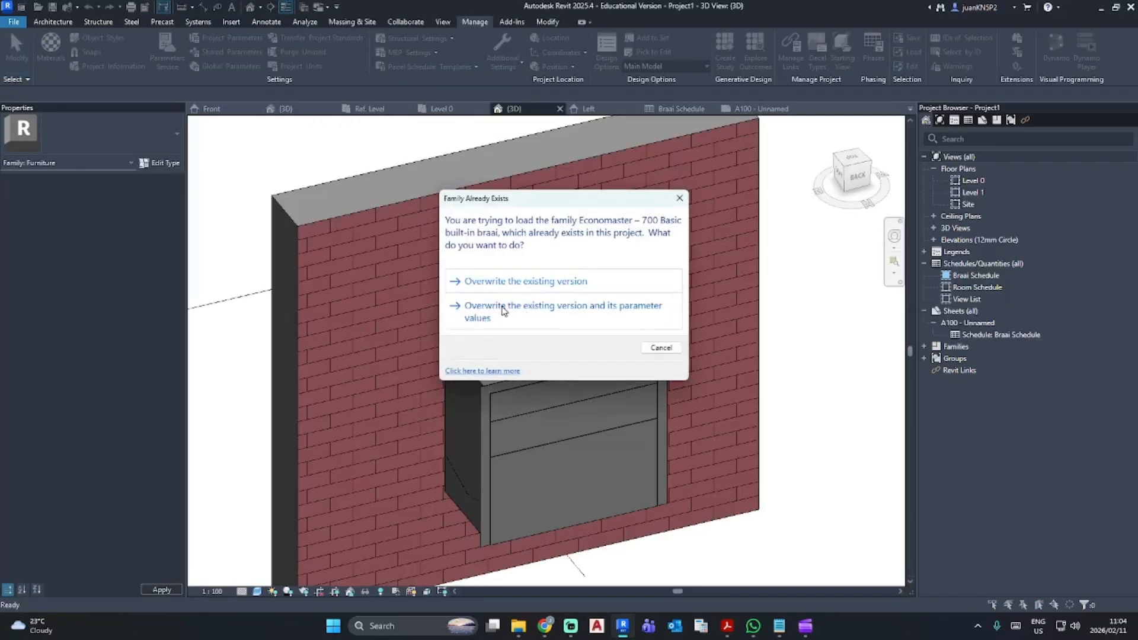
{"action": "left_click", "coordinate": [561, 319]}
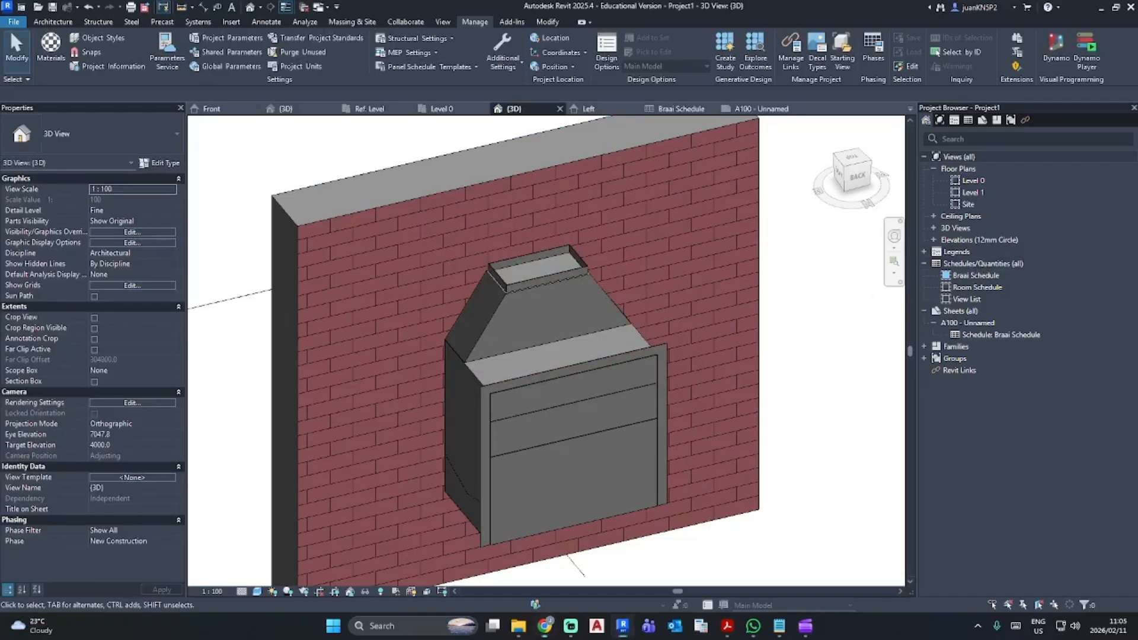
{"action": "right_click", "coordinate": [944, 262]}
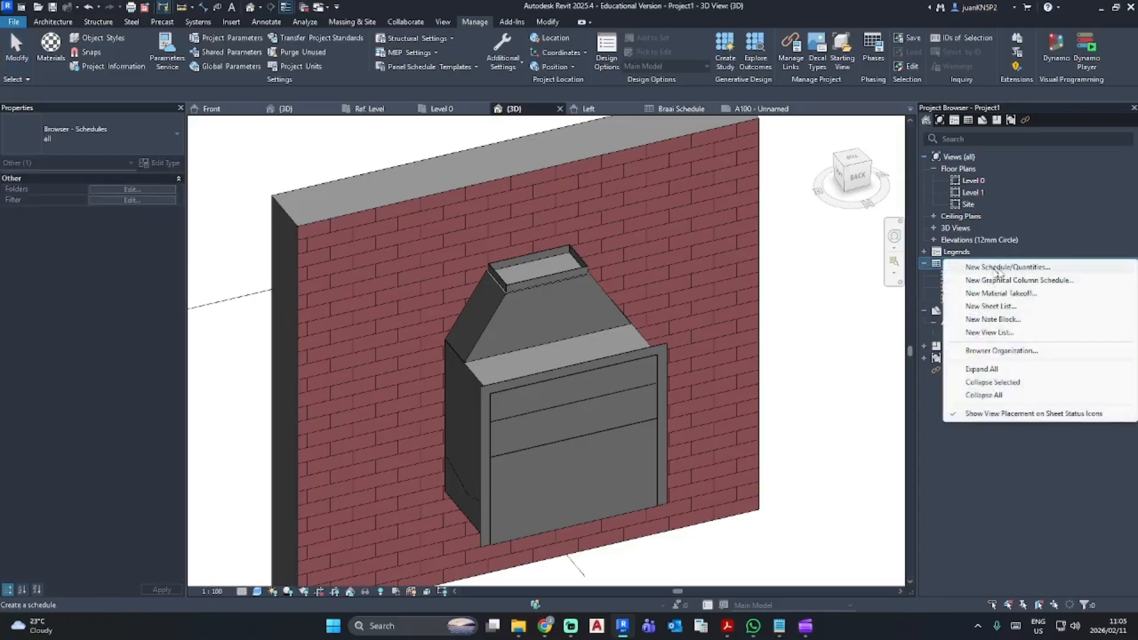
{"action": "left_click", "coordinate": [1001, 268]}
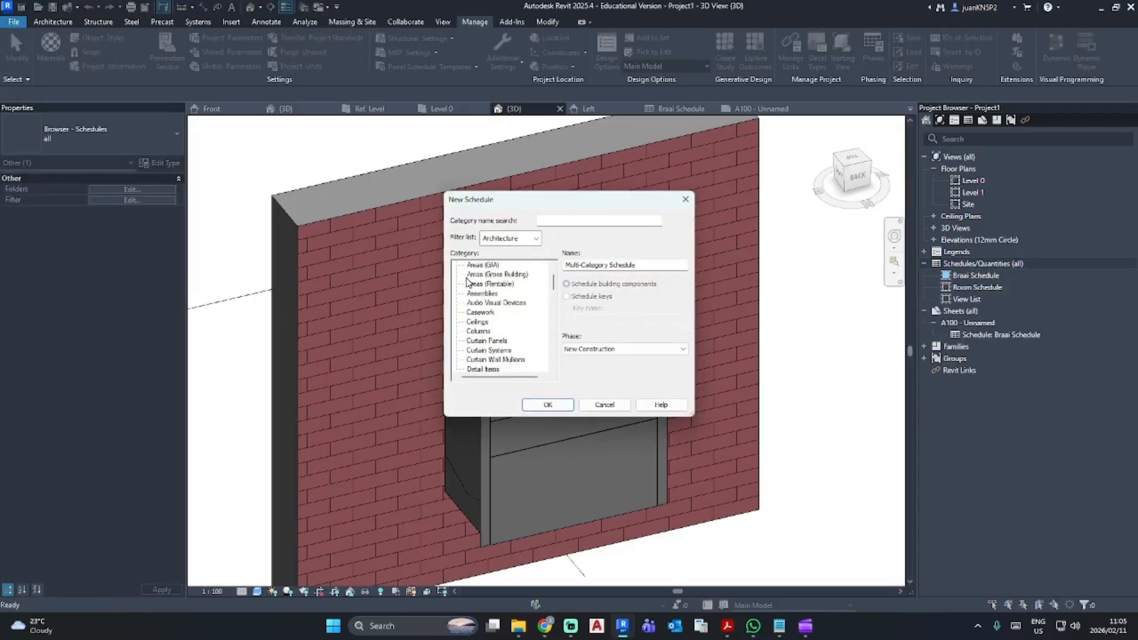
{"action": "scroll", "coordinate": [468, 282], "scroll_direction": "down", "scroll_amount": 3}
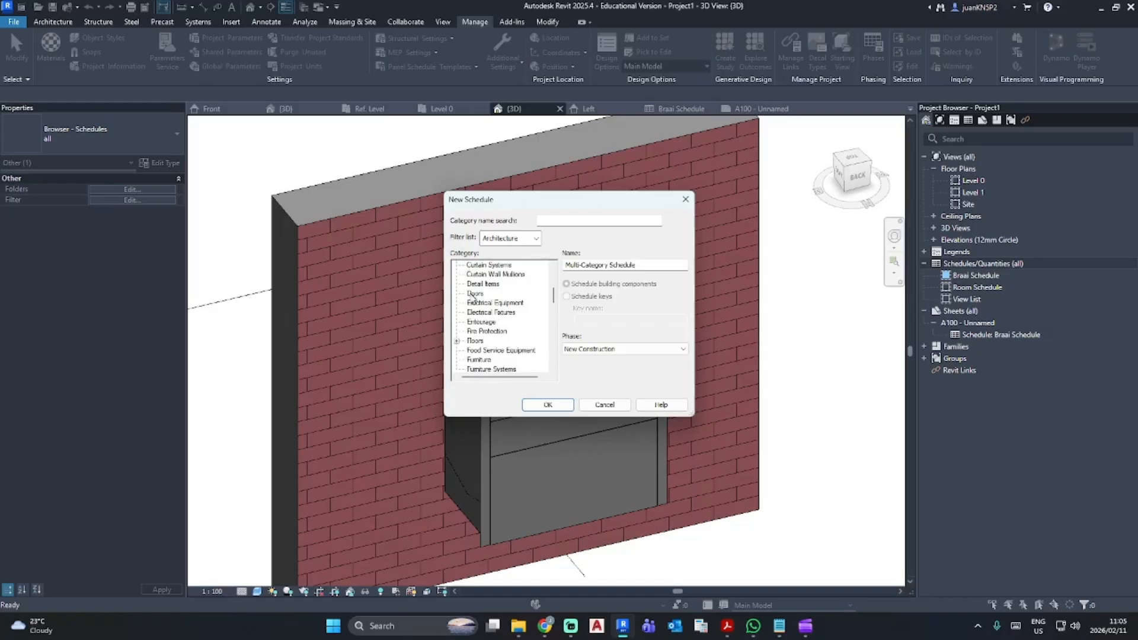
{"action": "scroll", "coordinate": [473, 299], "scroll_direction": "down", "scroll_amount": 3}
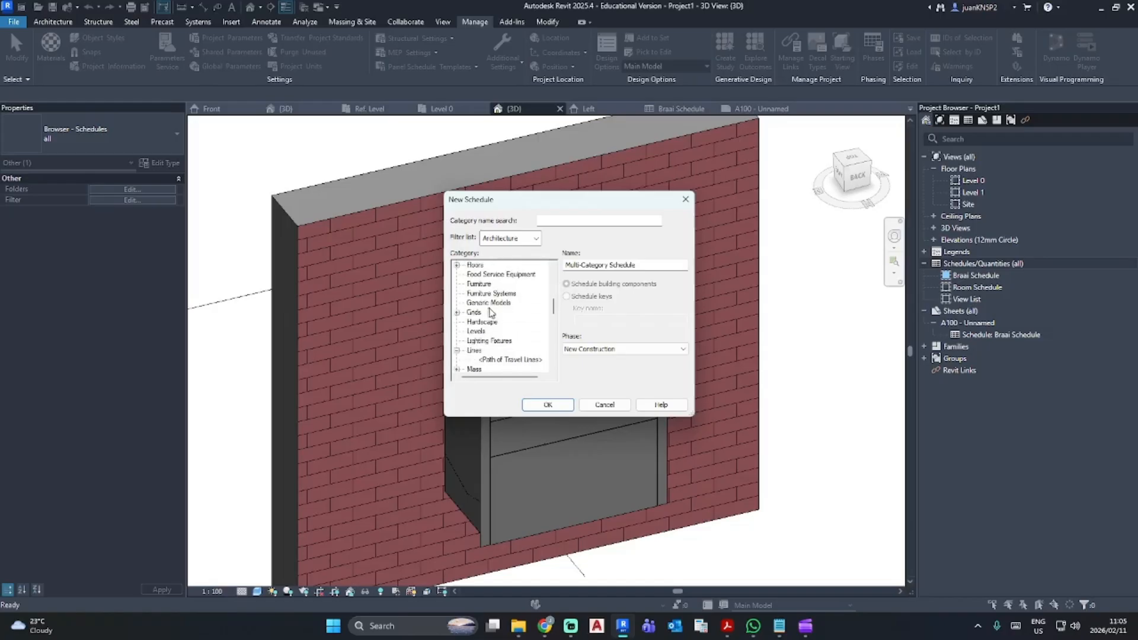
{"action": "scroll", "coordinate": [463, 314], "scroll_direction": "up", "scroll_amount": 2}
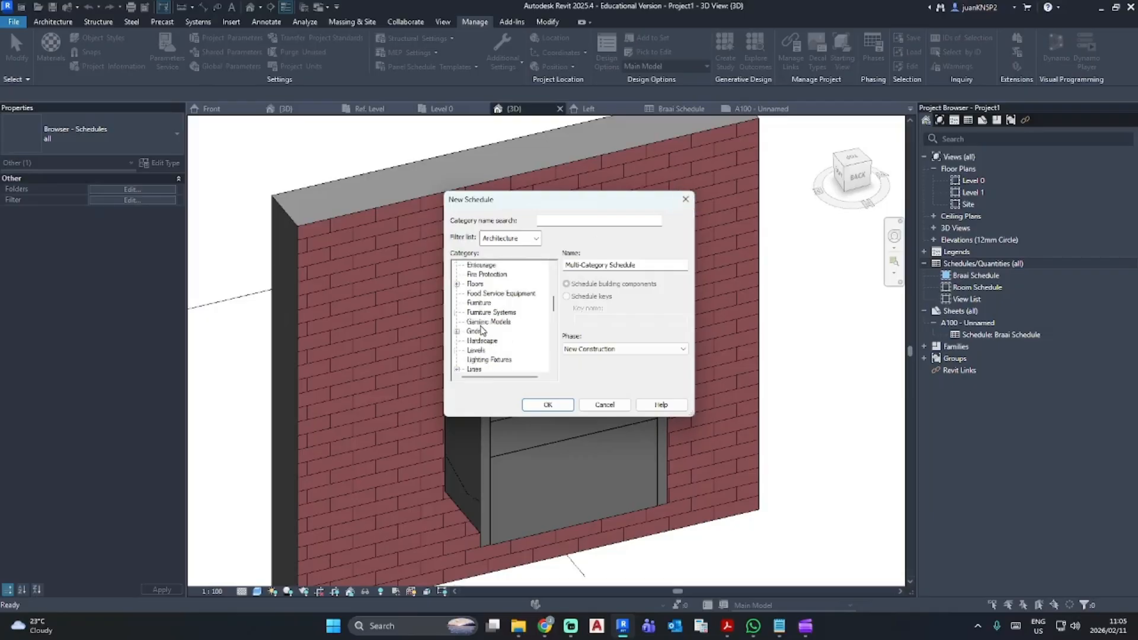
{"action": "left_click", "coordinate": [685, 199]}
{"action": "left_click", "coordinate": [806, 263]}
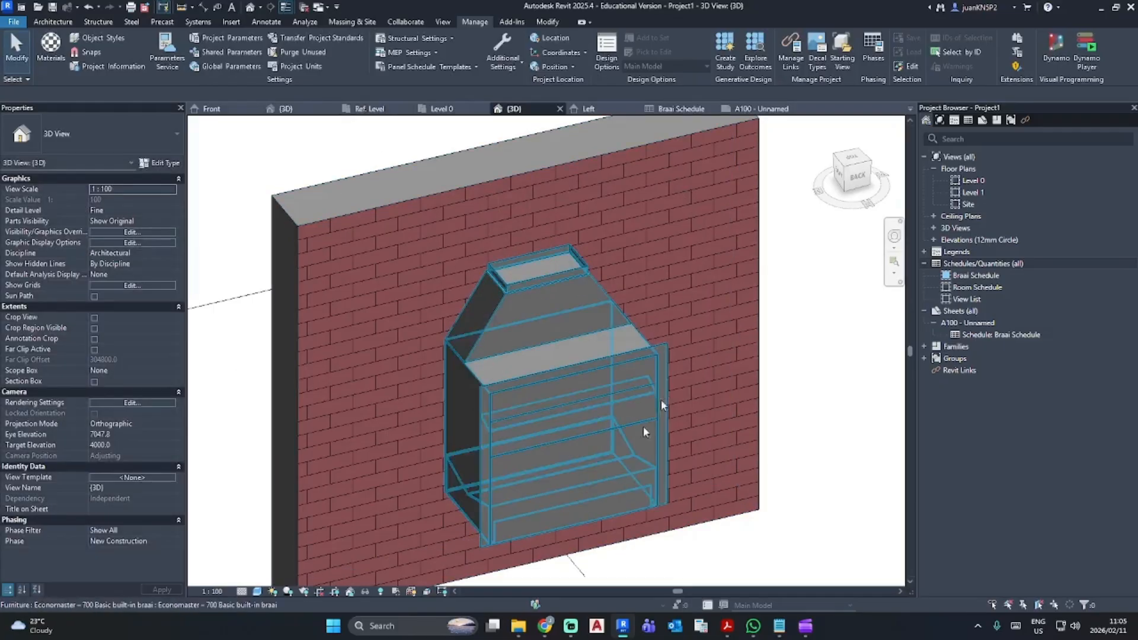
{"action": "left_click", "coordinate": [479, 352]}
{"action": "key", "text": "Escape"}
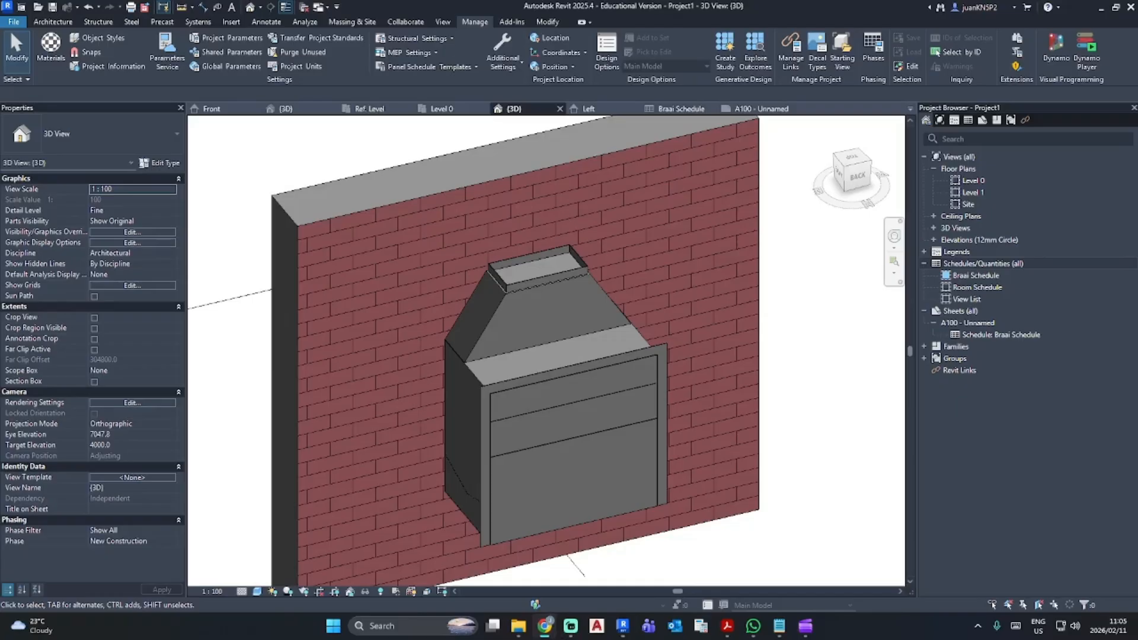
Step: Switch to the browser and examine the dimension drawing of the Economaster – 800 Basic built-in braai, then return to Revit
{"action": "left_click", "coordinate": [544, 626]}
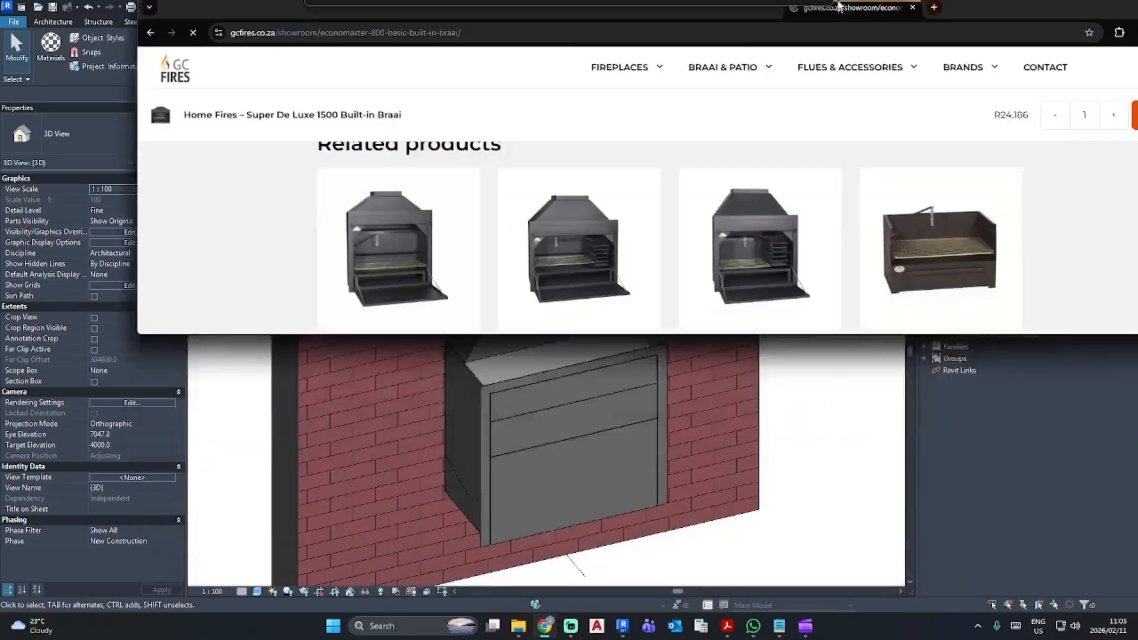
{"action": "left_click", "coordinate": [431, 307]}
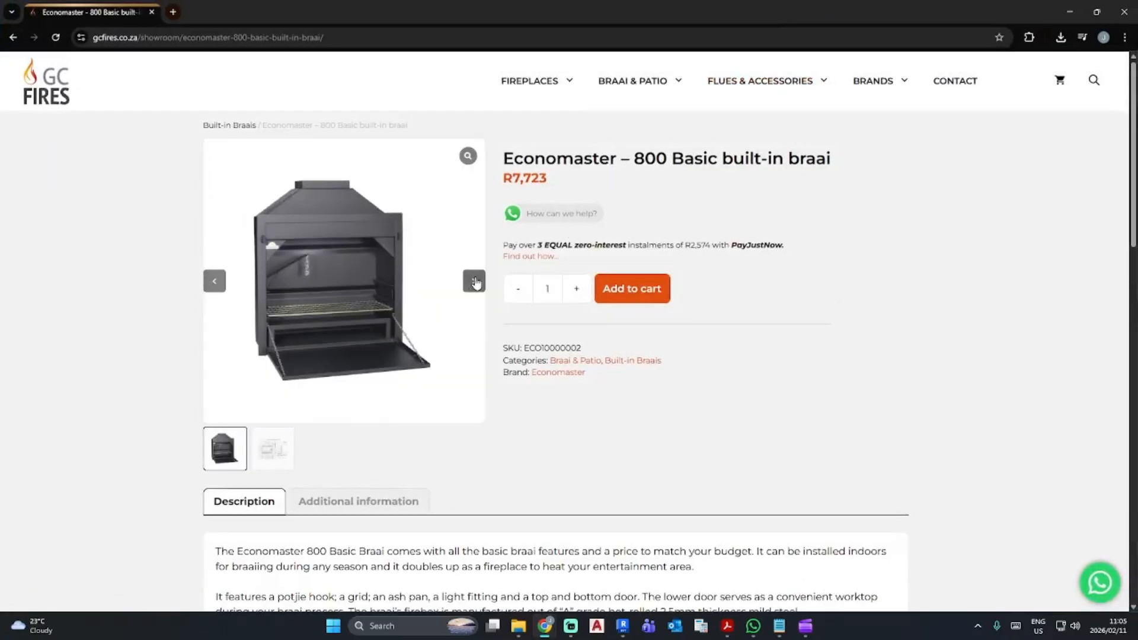
{"action": "left_click", "coordinate": [473, 277]}
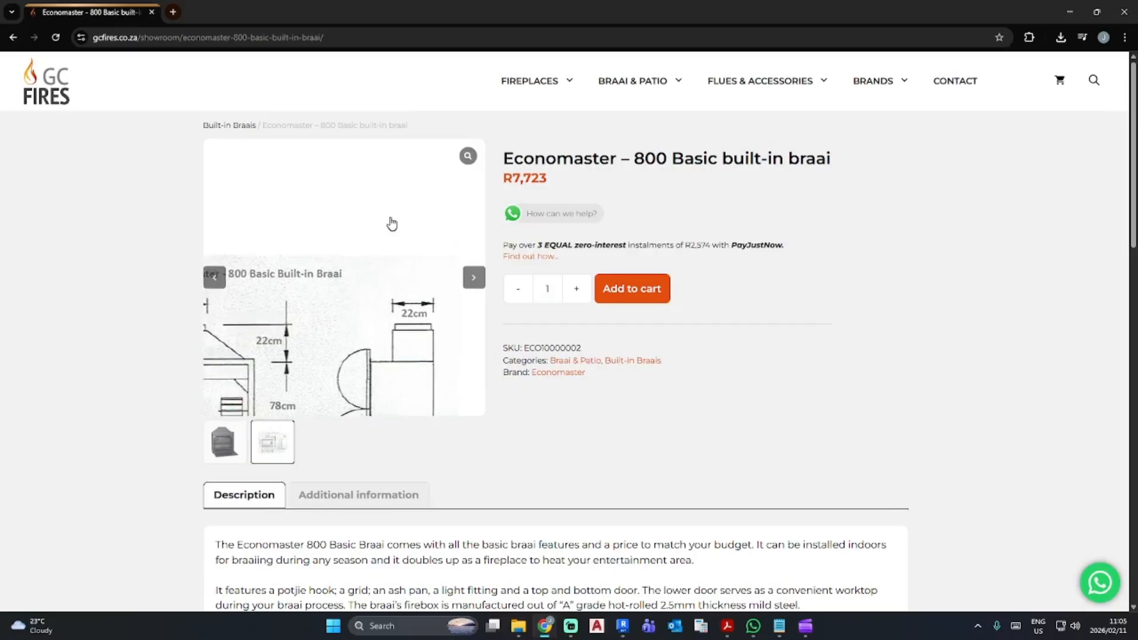
{"action": "left_click", "coordinate": [1075, 14]}
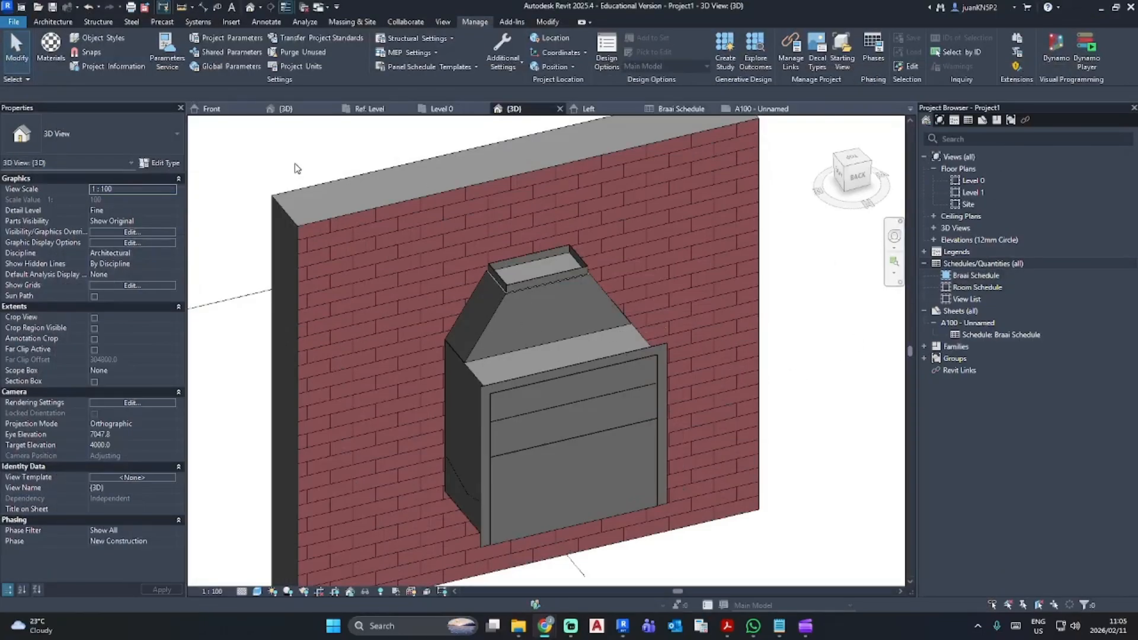
Step: Check which category the braai family is assigned to, comparing Furniture with Generic Models, and leave the family category settings without saving
{"action": "left_click", "coordinate": [368, 109]}
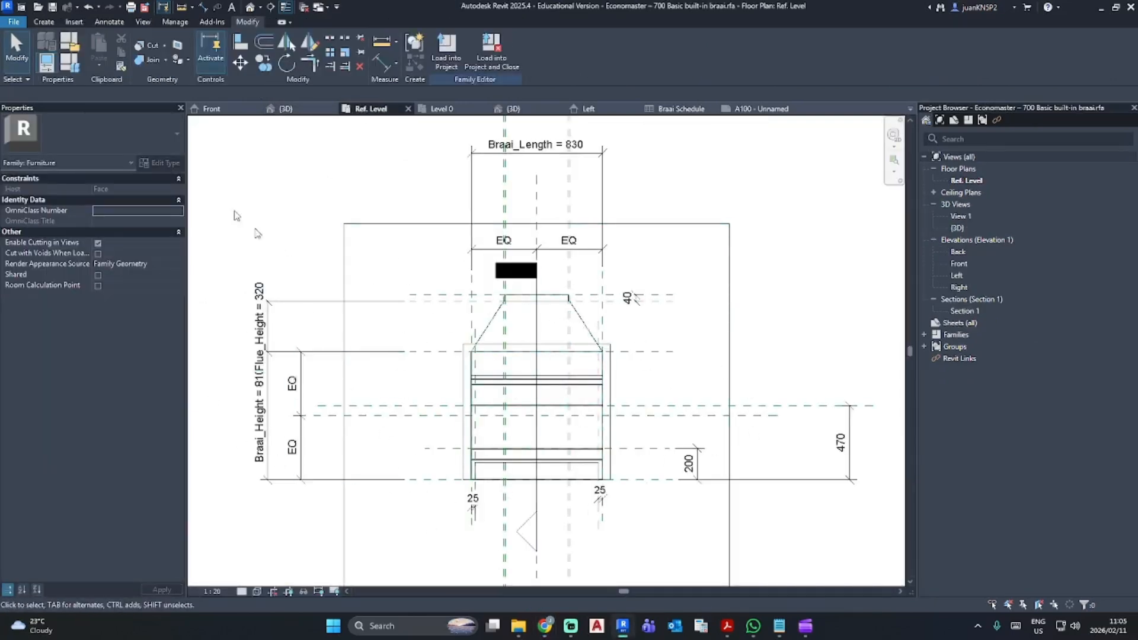
{"action": "left_click", "coordinate": [78, 63]}
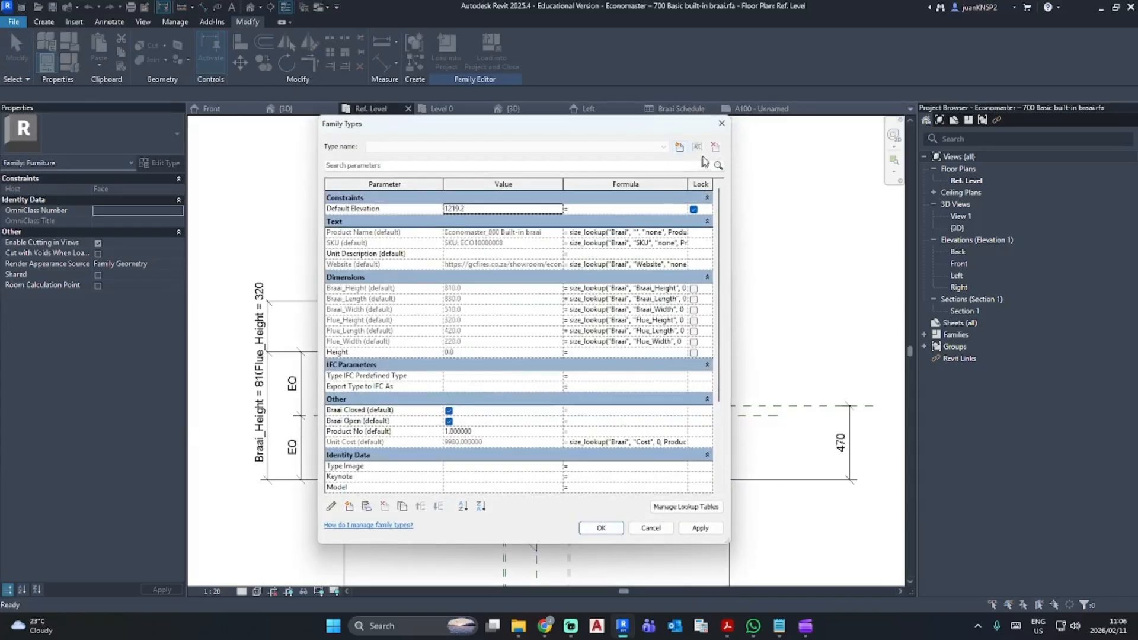
{"action": "left_click", "coordinate": [721, 123]}
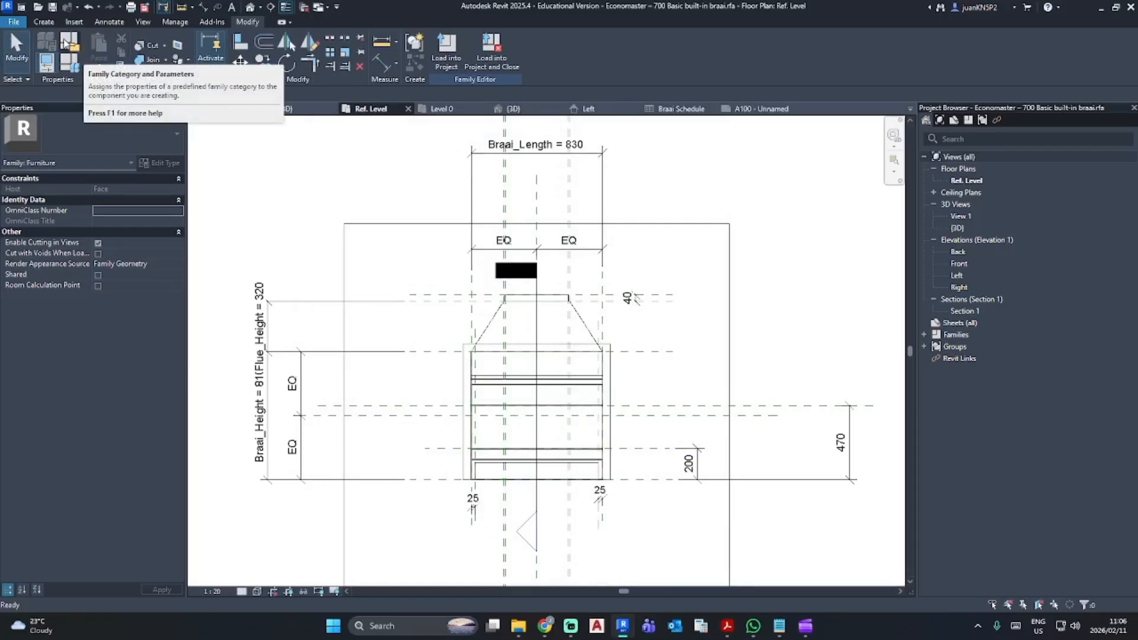
{"action": "left_click", "coordinate": [66, 43]}
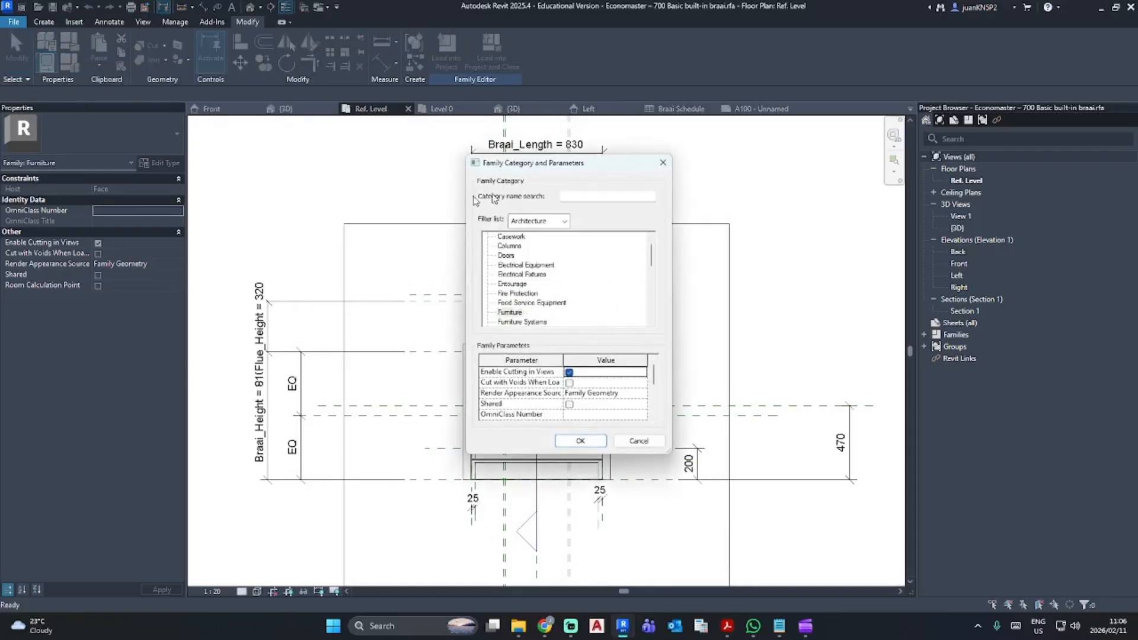
{"action": "left_click", "coordinate": [511, 312]}
{"action": "scroll", "coordinate": [555, 286], "scroll_direction": "down", "scroll_amount": 2}
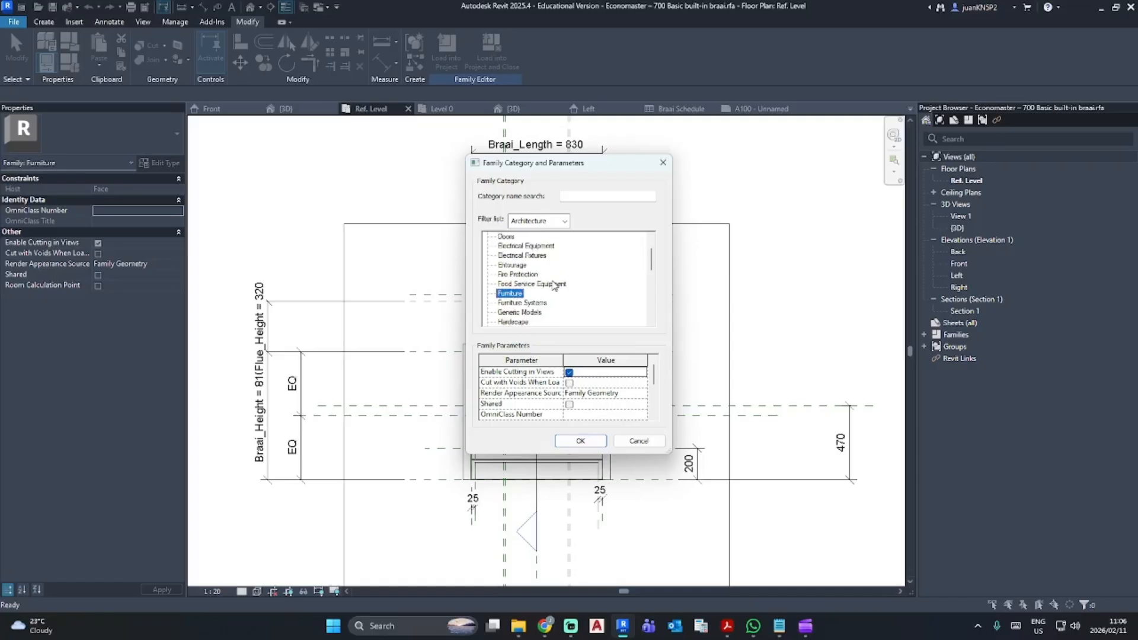
{"action": "left_click", "coordinate": [520, 293]}
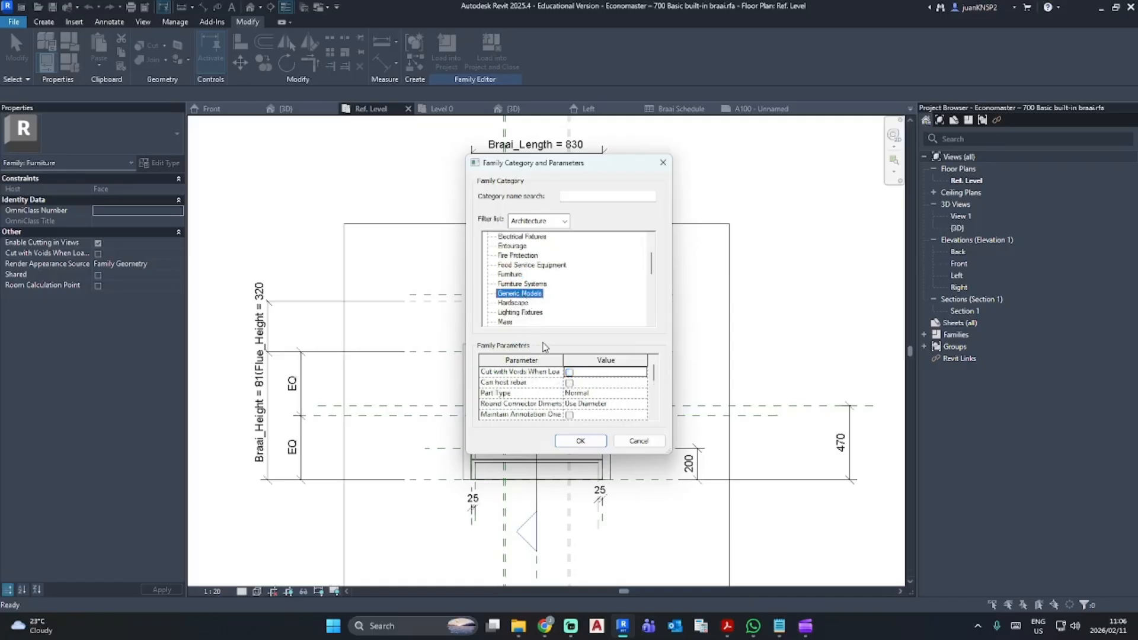
{"action": "left_click", "coordinate": [511, 275]}
{"action": "scroll", "coordinate": [550, 283], "scroll_direction": "up", "scroll_amount": 2}
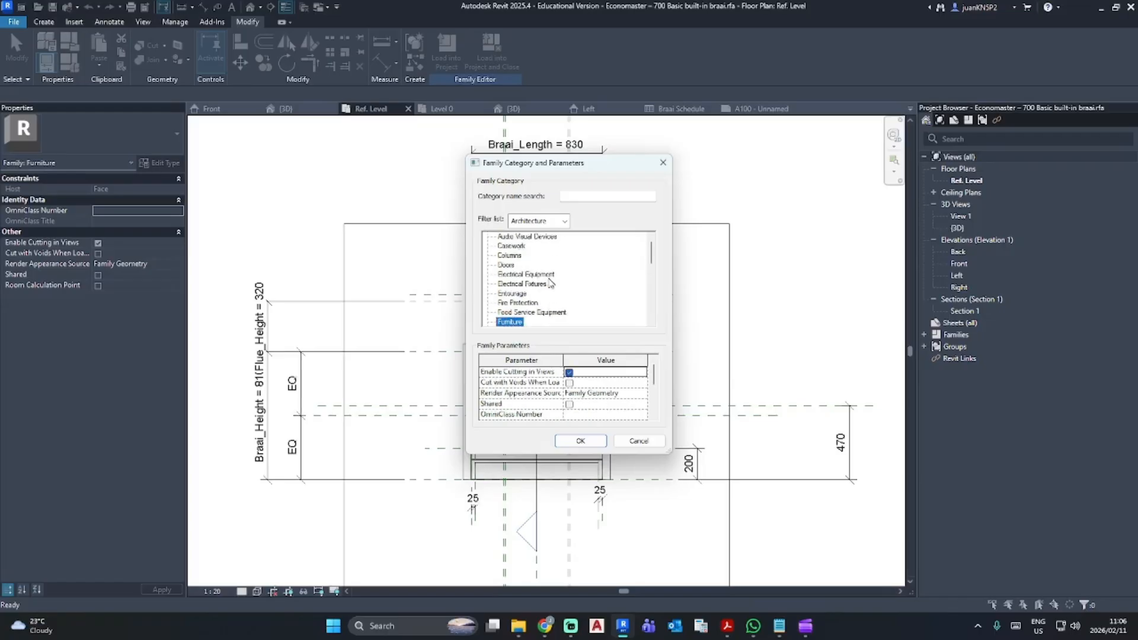
{"action": "scroll", "coordinate": [549, 283], "scroll_direction": "down", "scroll_amount": 2}
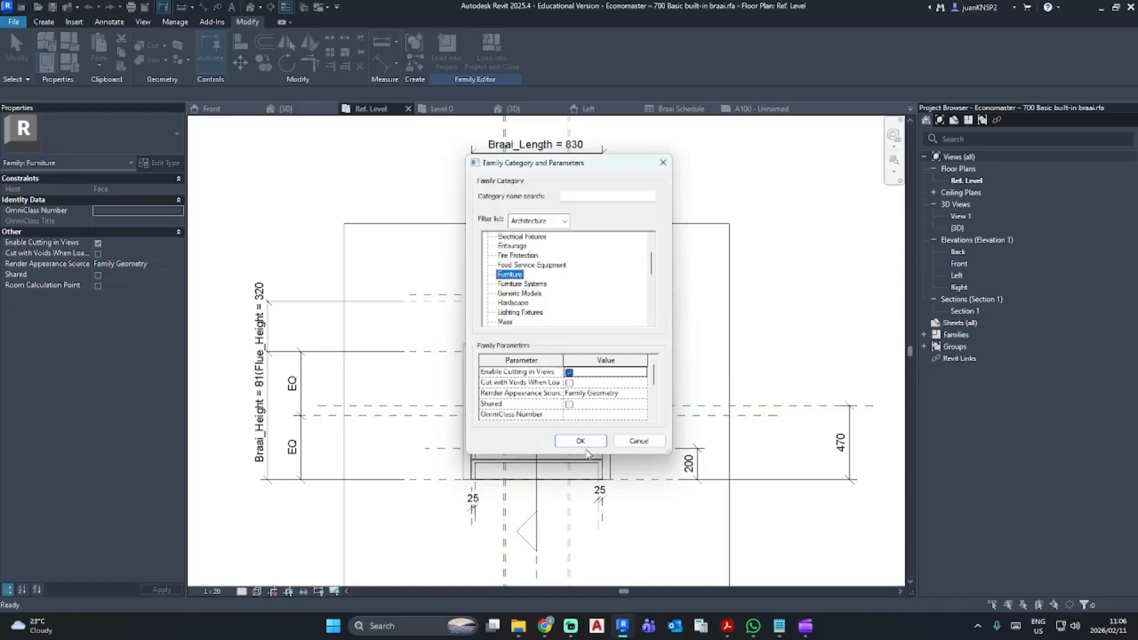
{"action": "left_click", "coordinate": [638, 442]}
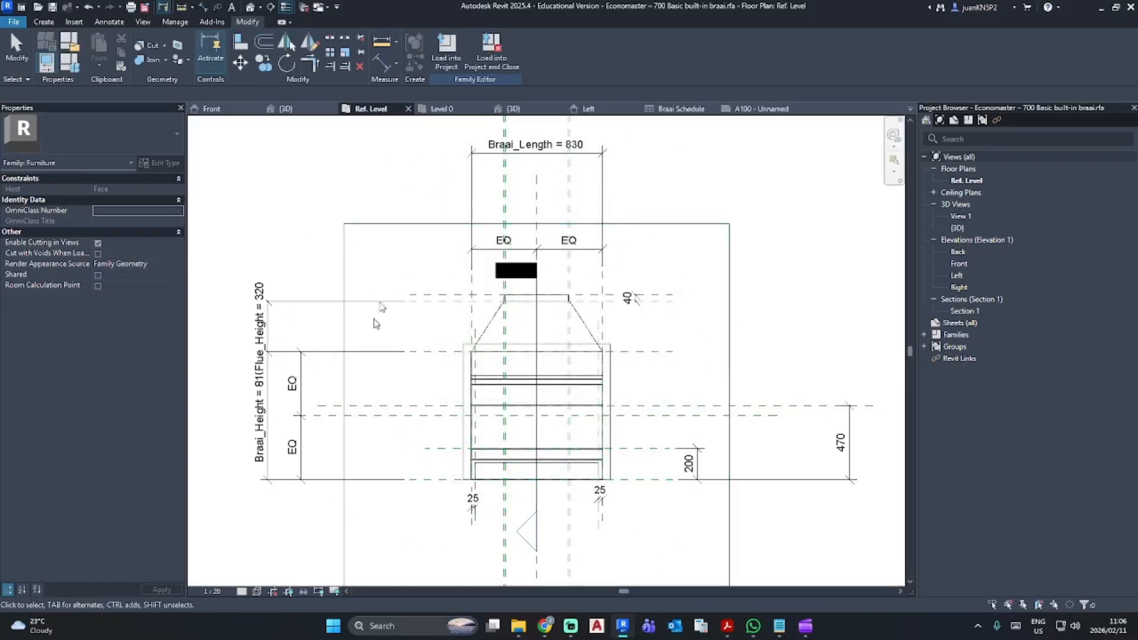
Step: Create a new building component schedule in the project for the Furniture category, named Furniture Schedule
{"action": "left_click", "coordinate": [498, 107]}
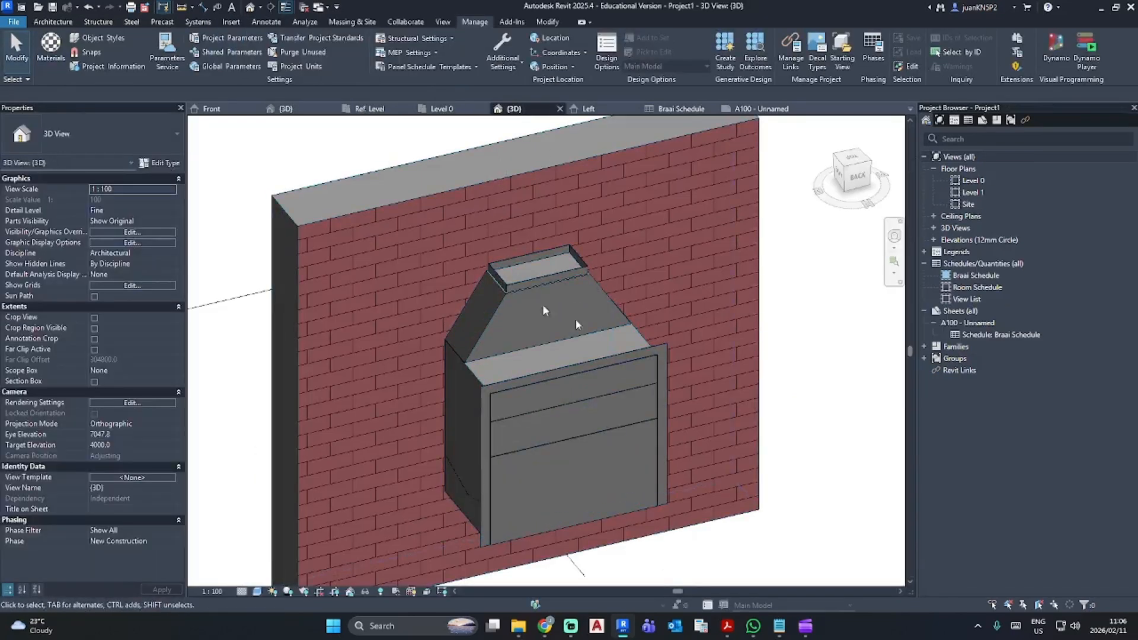
{"action": "left_click", "coordinate": [965, 265]}
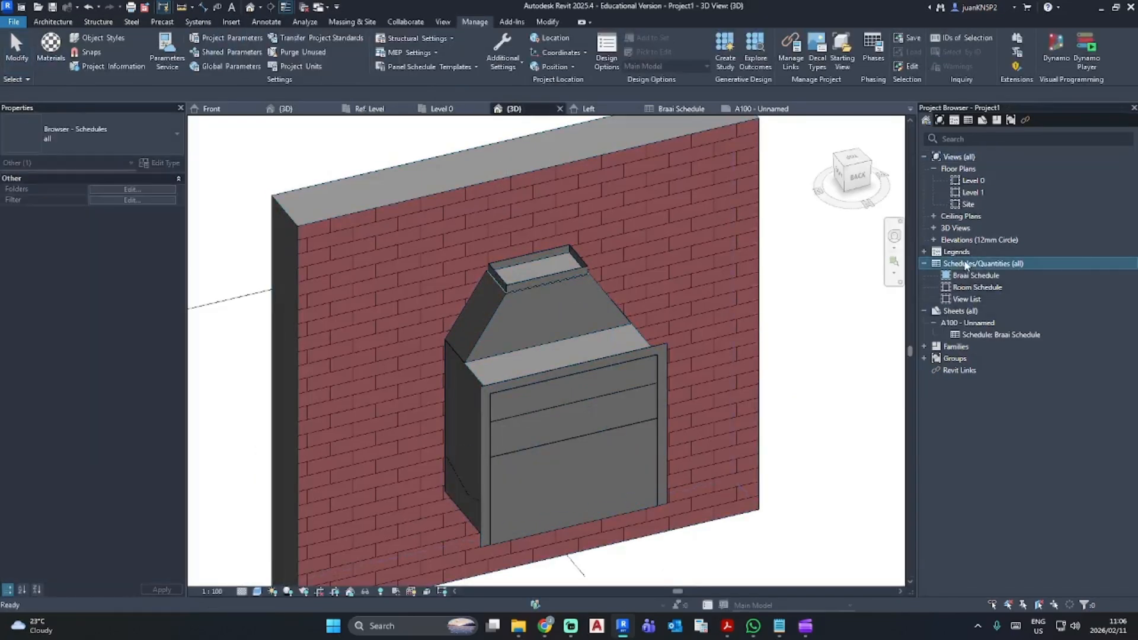
{"action": "right_click", "coordinate": [964, 260]}
{"action": "left_click", "coordinate": [979, 270]}
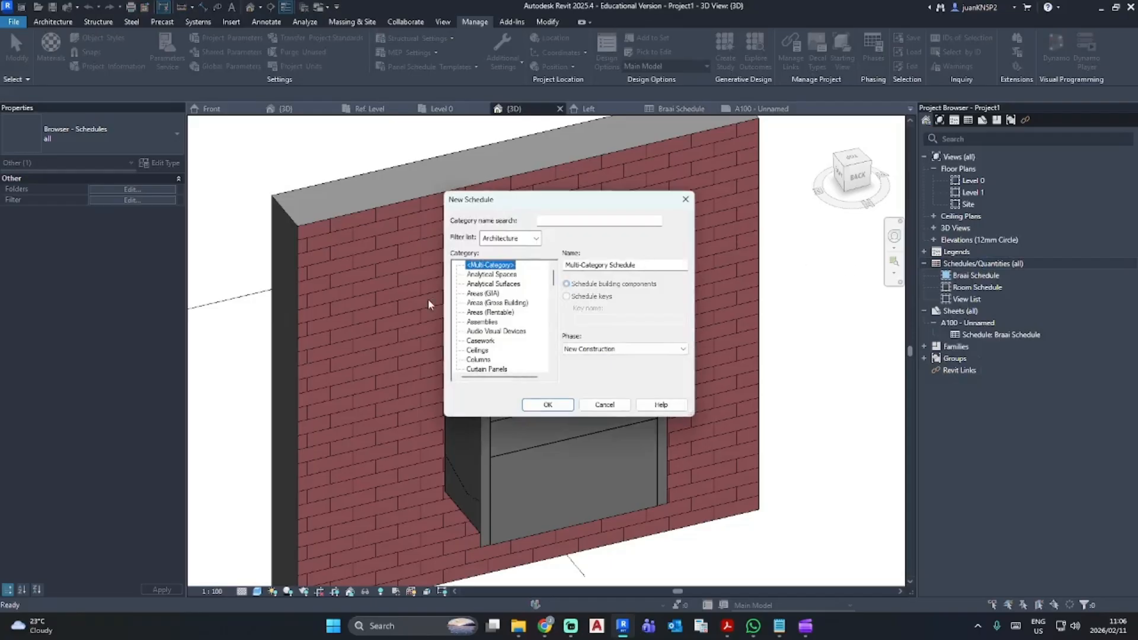
{"action": "scroll", "coordinate": [514, 299], "scroll_direction": "down", "scroll_amount": 5}
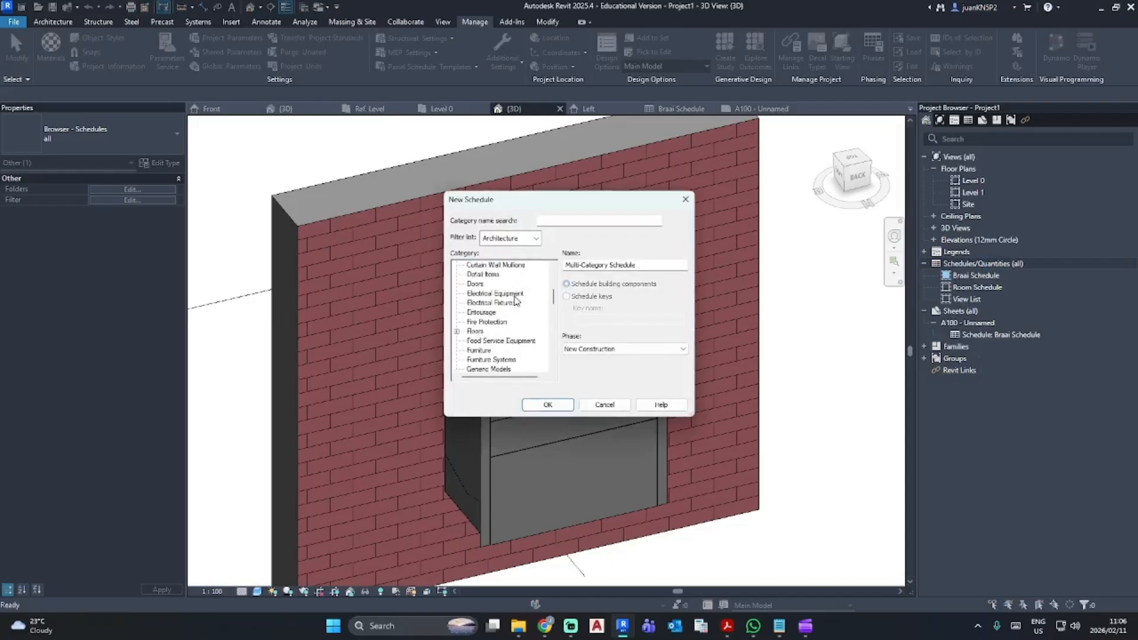
{"action": "left_click", "coordinate": [478, 351]}
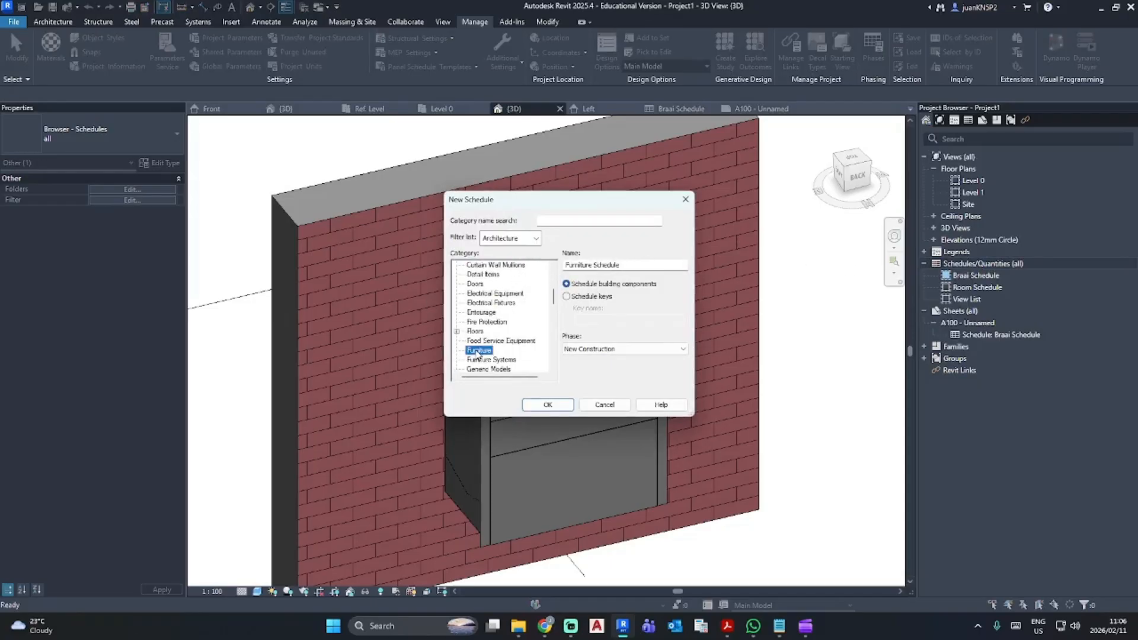
{"action": "left_click", "coordinate": [528, 406]}
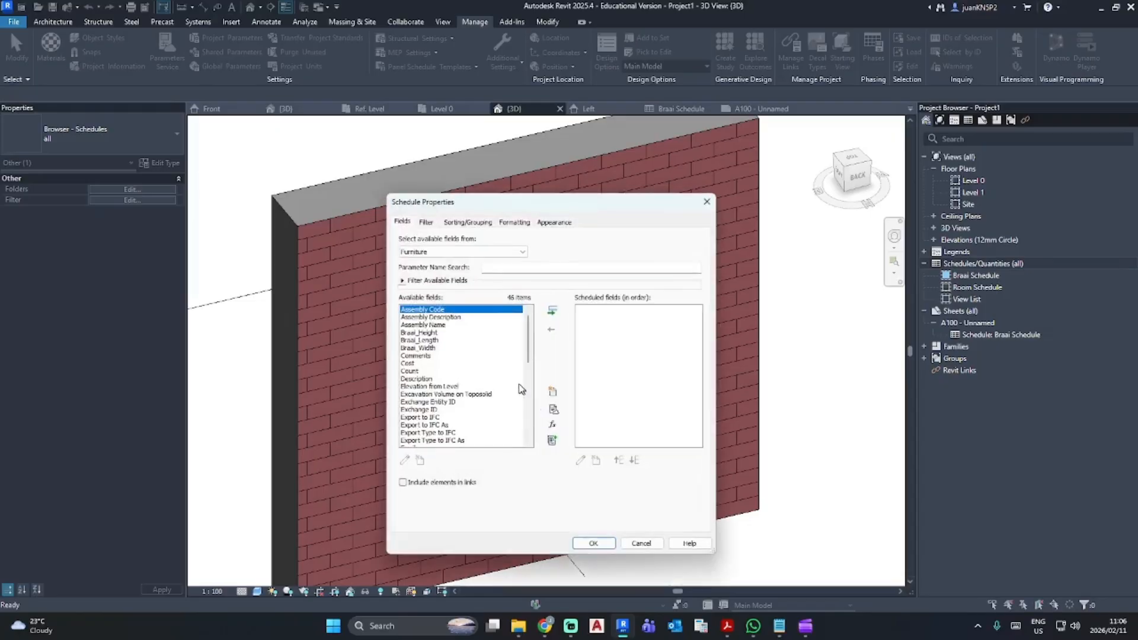
Step: Add the Braai_Height, Braai_Length and Braai_Width fields to the furniture schedule
{"action": "scroll", "coordinate": [479, 360], "scroll_direction": "down", "scroll_amount": 3}
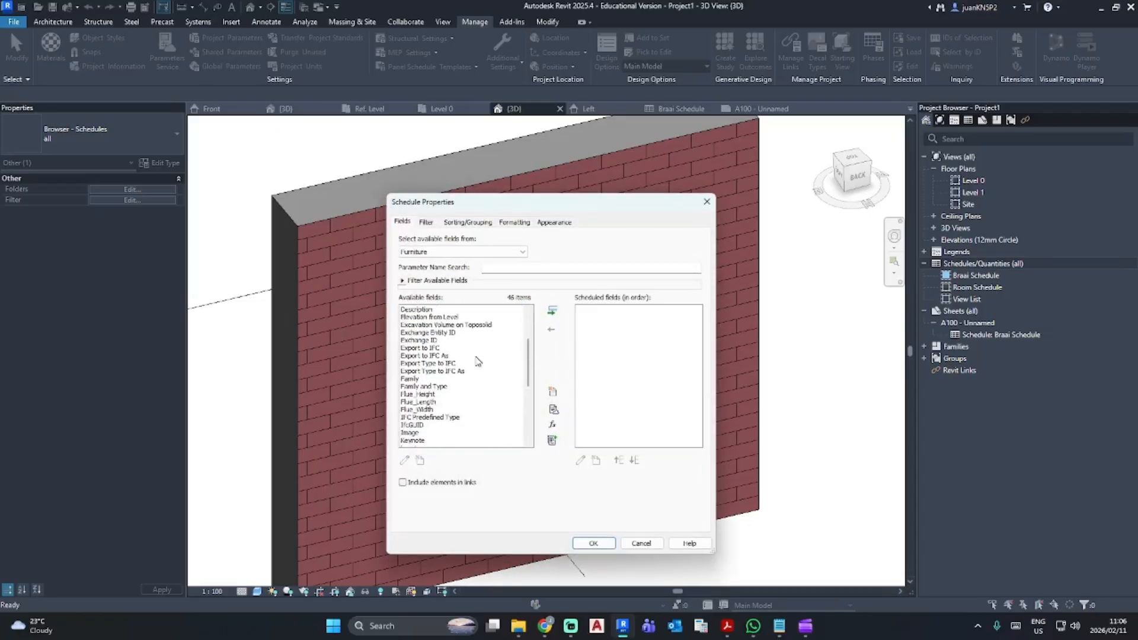
{"action": "left_click", "coordinate": [431, 393]}
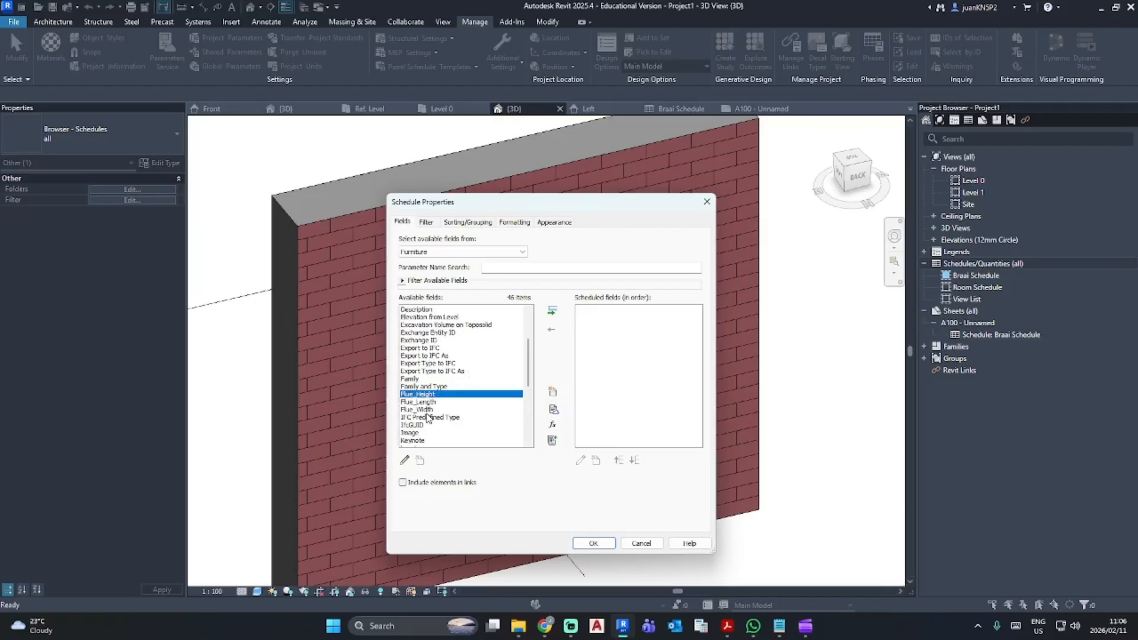
{"action": "scroll", "coordinate": [428, 409], "scroll_direction": "up", "scroll_amount": 3}
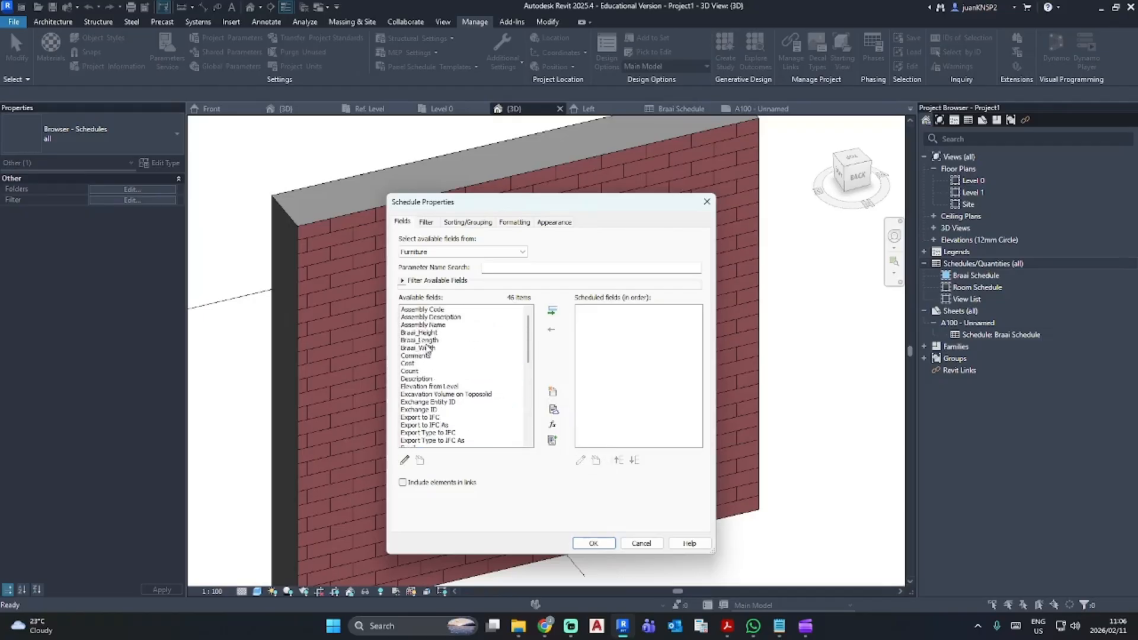
{"action": "left_click", "coordinate": [421, 334]}
{"action": "left_click", "coordinate": [426, 349], "text": "shift"}
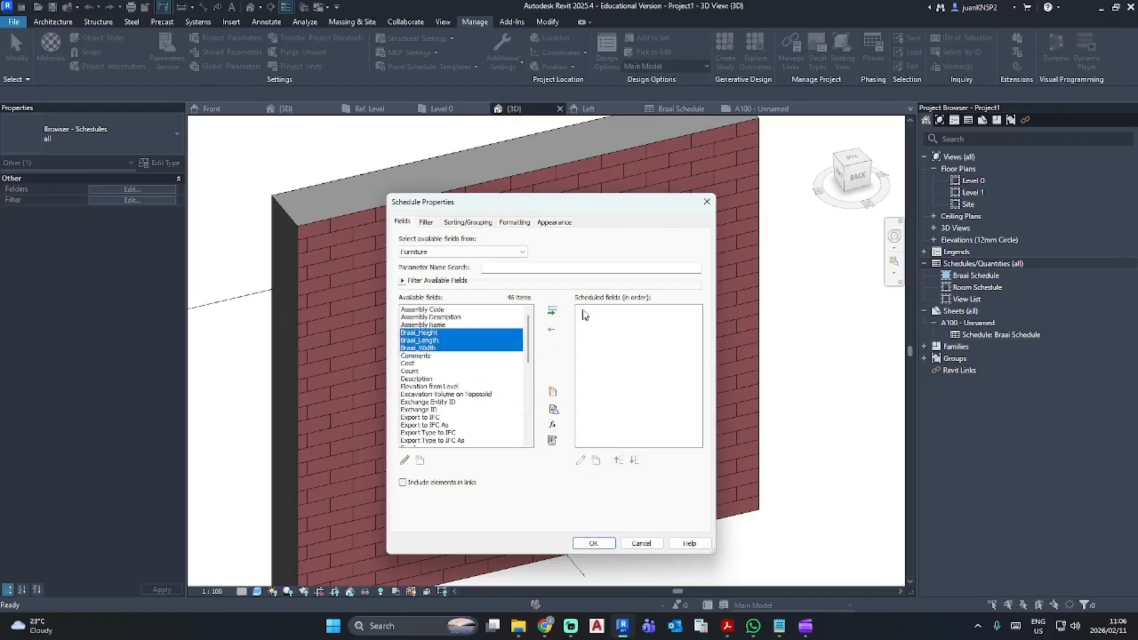
{"action": "left_click", "coordinate": [553, 312]}
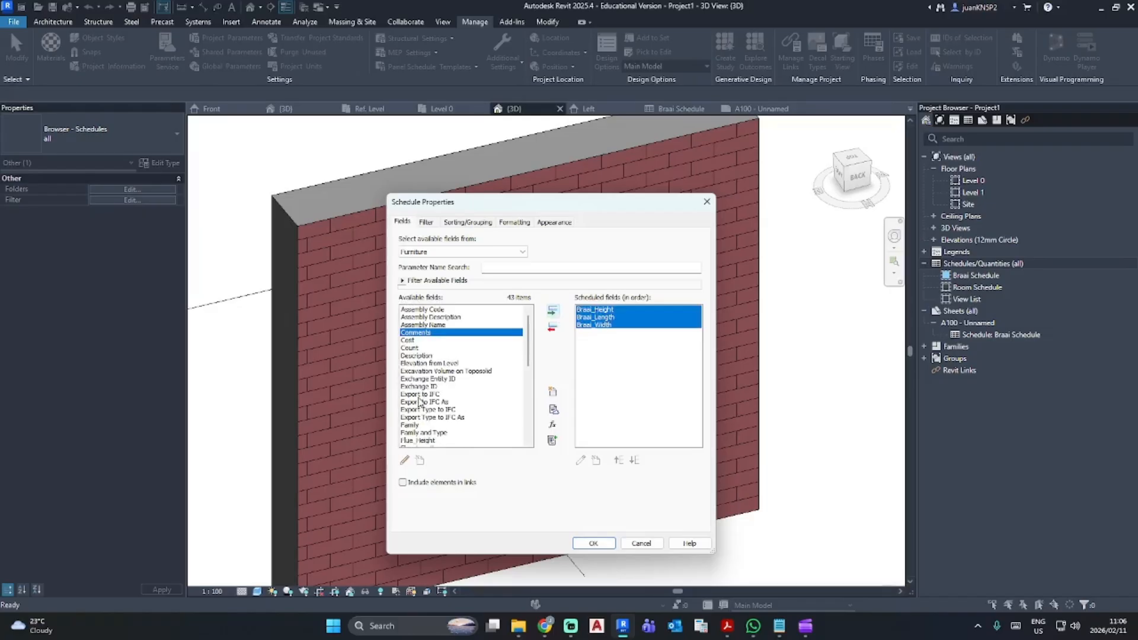
Step: Add the Flue_Height, Flue_Length and Flue_Width fields to the scheduled fields after the braai dimensions
{"action": "scroll", "coordinate": [419, 401], "scroll_direction": "down", "scroll_amount": 4}
{"action": "left_click", "coordinate": [430, 379], "text": "shift"}
{"action": "left_click", "coordinate": [428, 386]}
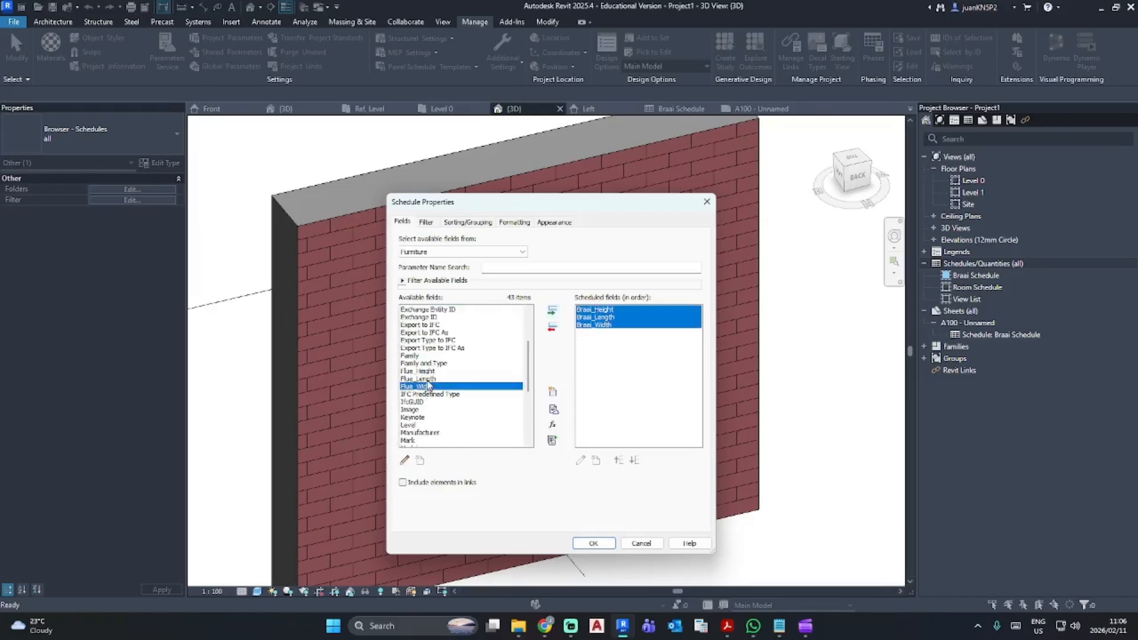
{"action": "left_click", "coordinate": [431, 371], "text": "shift"}
{"action": "left_click", "coordinate": [553, 311]}
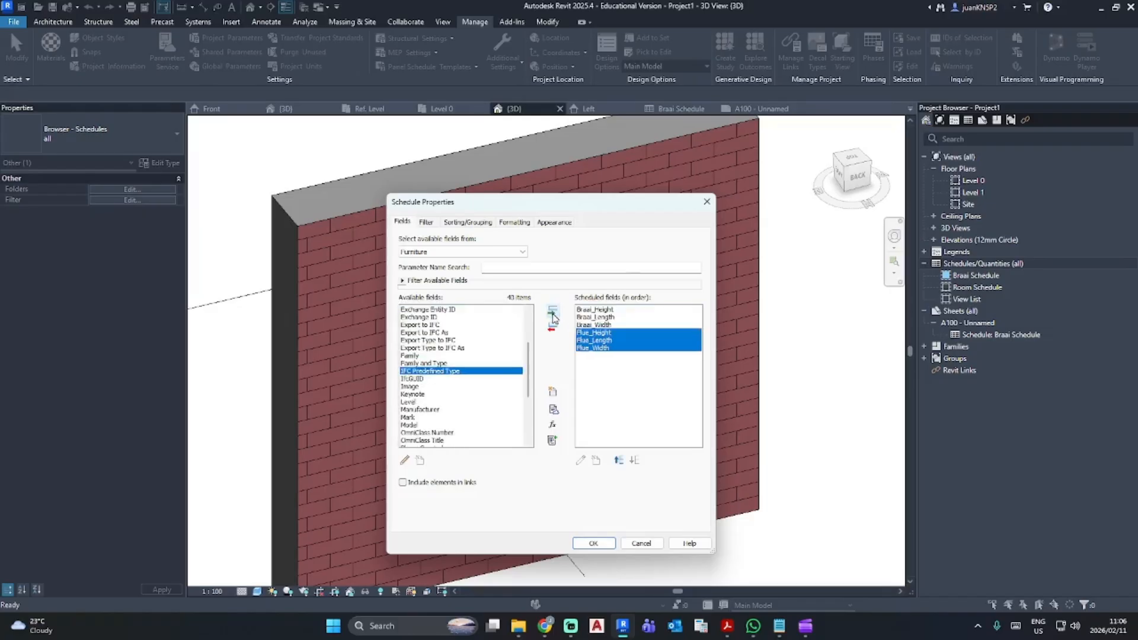
Step: Add the SKU, Type Comments and Website fields to the scheduled fields after the flue dimensions
{"action": "scroll", "coordinate": [432, 380], "scroll_direction": "down", "scroll_amount": 4}
{"action": "left_click", "coordinate": [431, 379]}
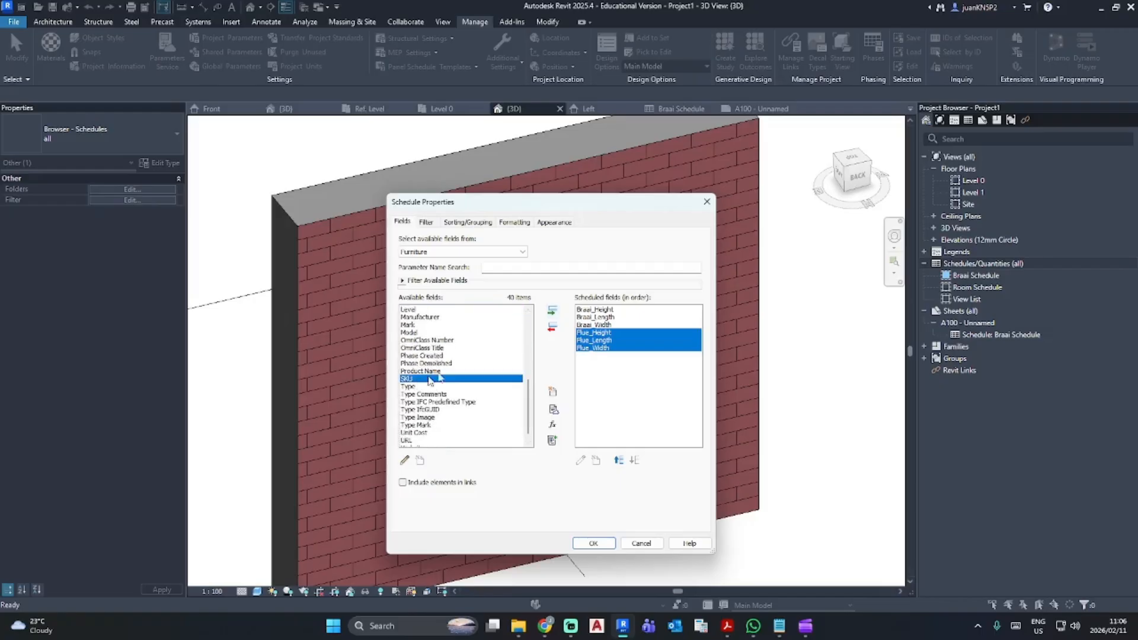
{"action": "left_click", "coordinate": [553, 310]}
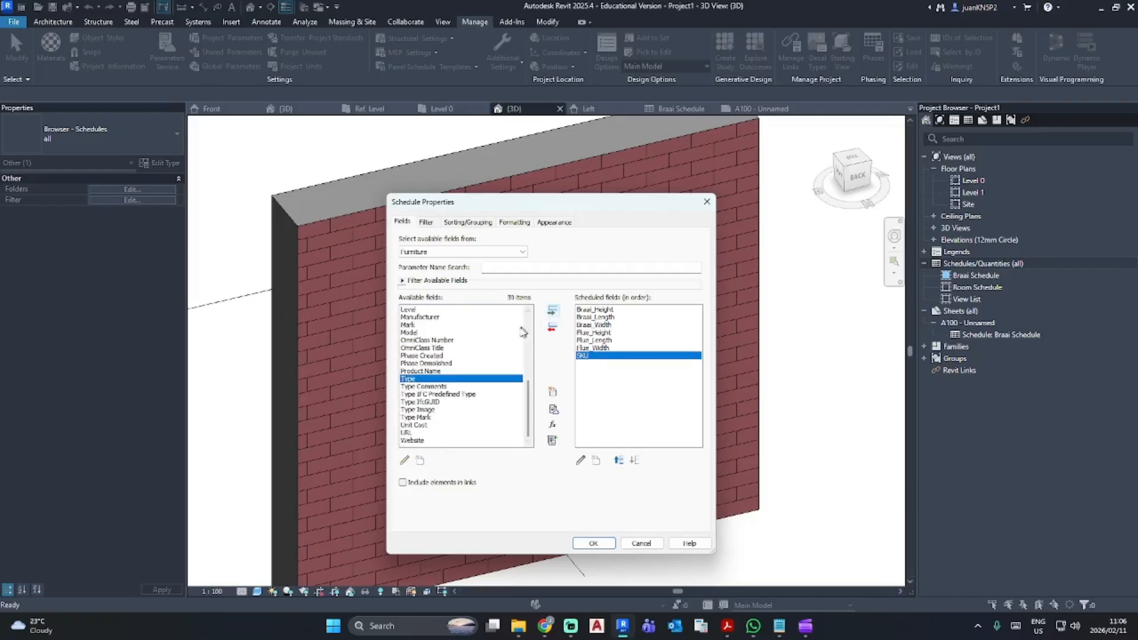
{"action": "left_click", "coordinate": [446, 387]}
{"action": "left_click", "coordinate": [551, 313]}
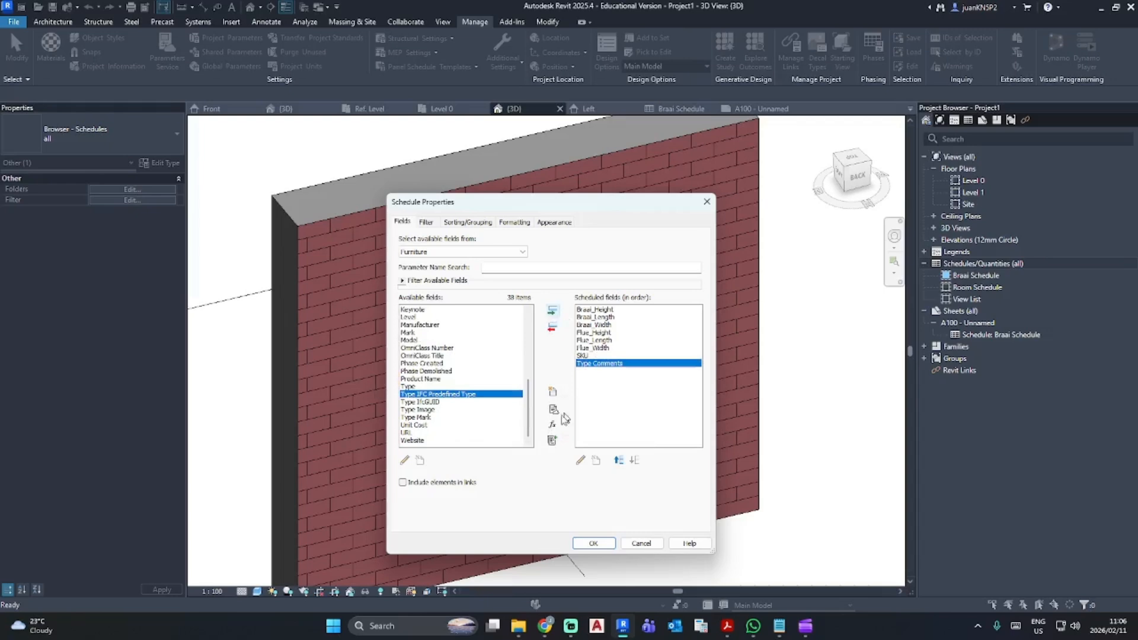
{"action": "left_click", "coordinate": [415, 433]}
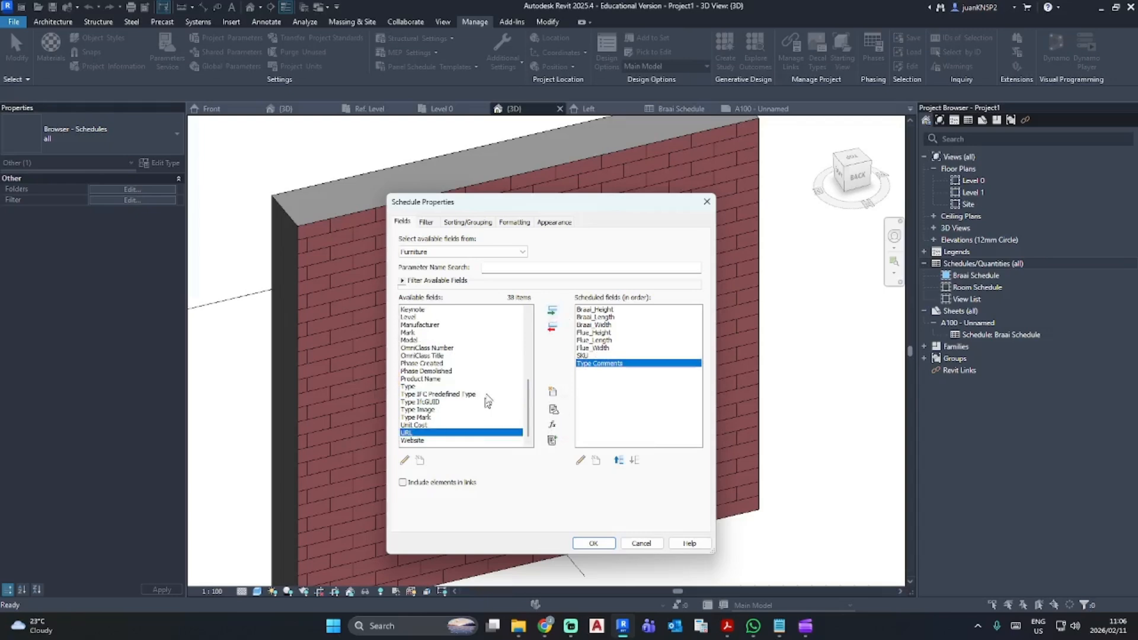
{"action": "left_click", "coordinate": [428, 441]}
{"action": "left_click", "coordinate": [552, 312]}
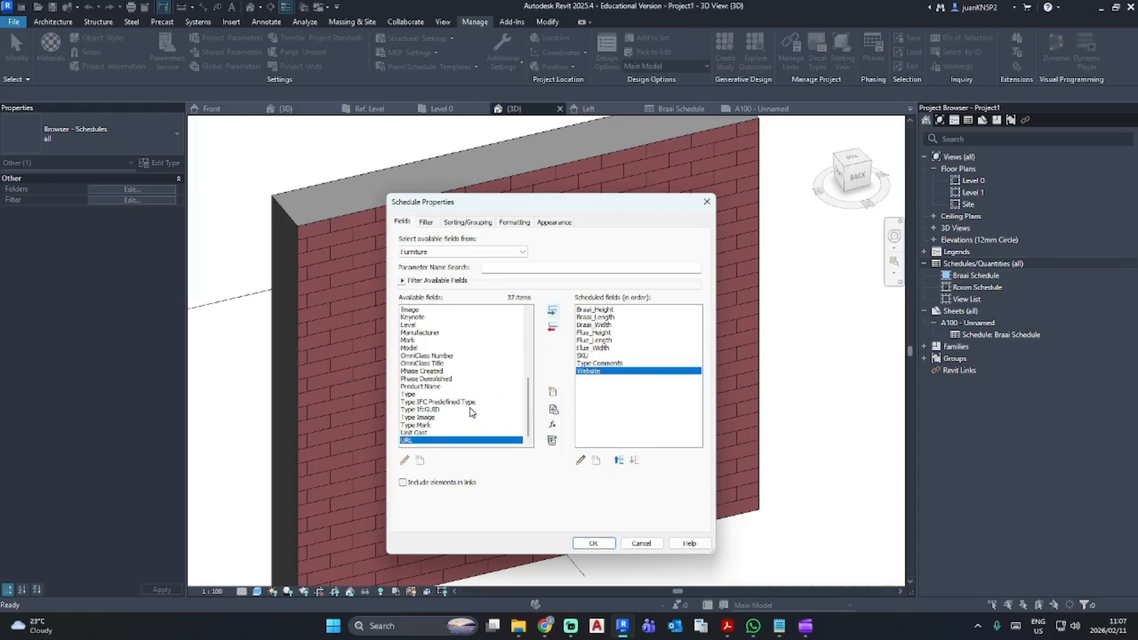
Step: Add the Product Name field, move it to the start of the scheduled fields, and create the furniture schedule
{"action": "scroll", "coordinate": [473, 413], "scroll_direction": "up", "scroll_amount": 1}
{"action": "left_click", "coordinate": [430, 410]}
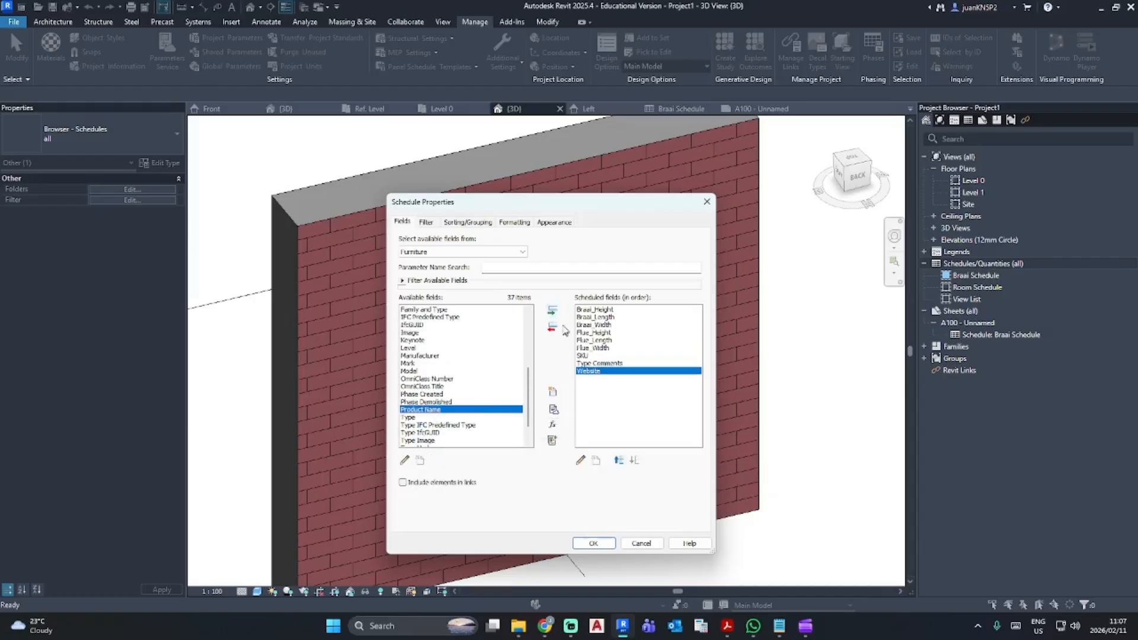
{"action": "left_click", "coordinate": [552, 310]}
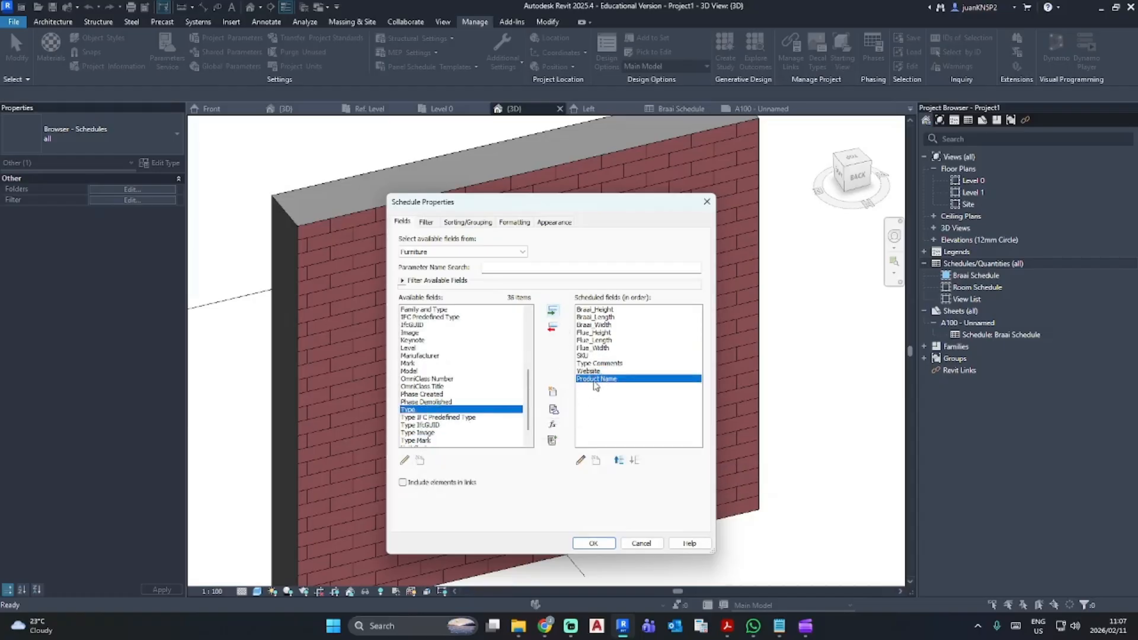
{"action": "left_click", "coordinate": [619, 461]}
{"action": "left_click", "coordinate": [620, 461]}
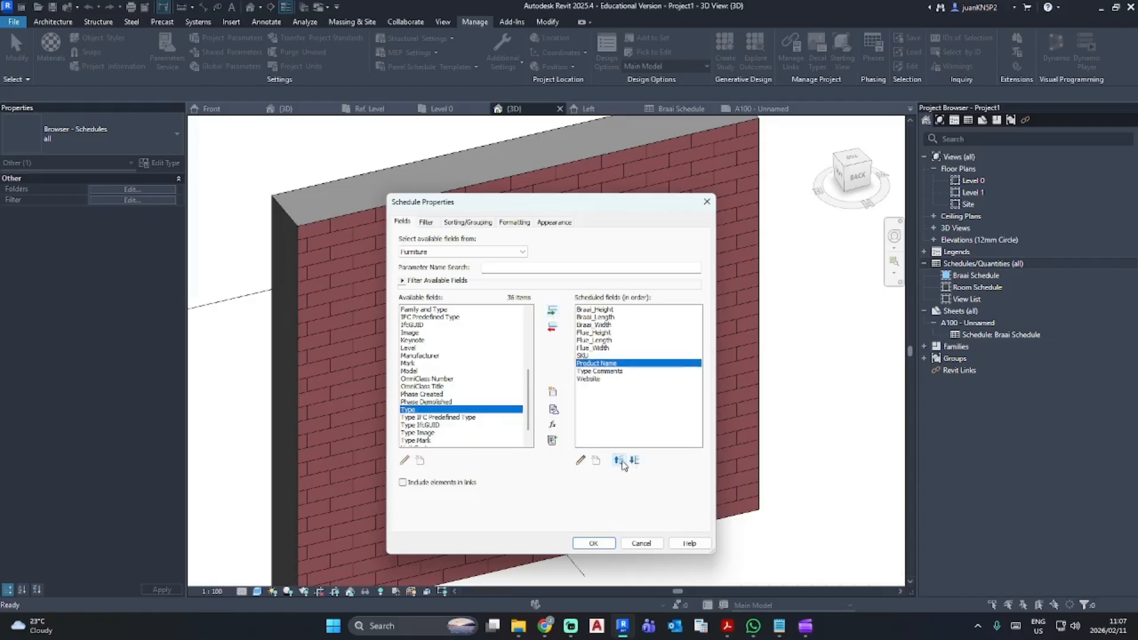
{"action": "left_click", "coordinate": [620, 460]}
{"action": "left_click", "coordinate": [619, 461]}
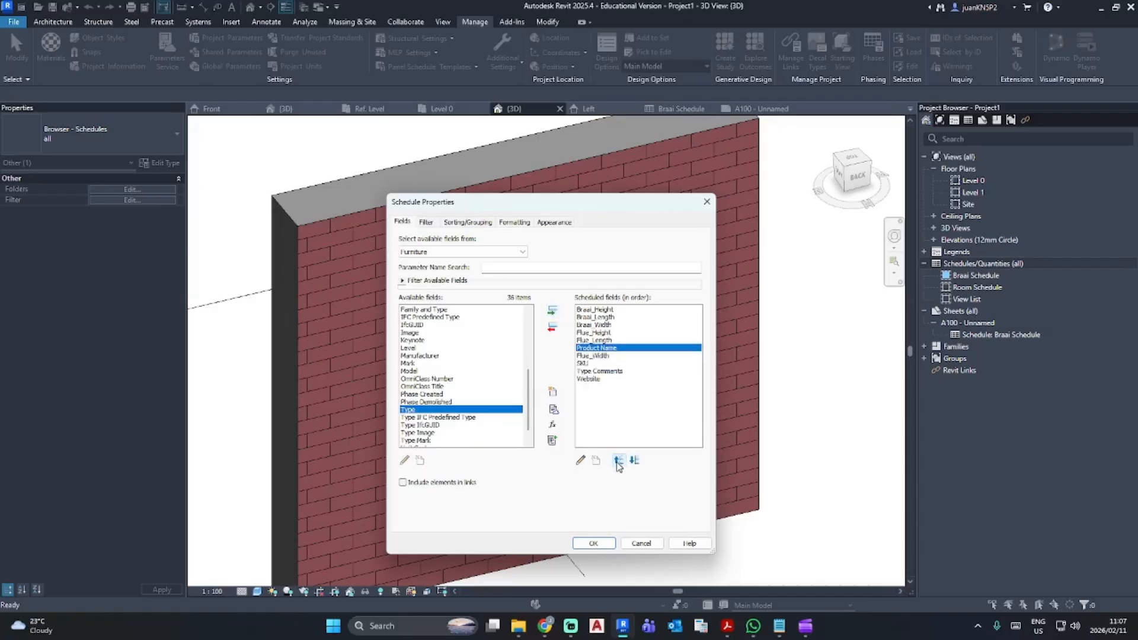
{"action": "left_click", "coordinate": [618, 461]}
{"action": "left_click", "coordinate": [618, 460]}
{"action": "left_click", "coordinate": [618, 461]}
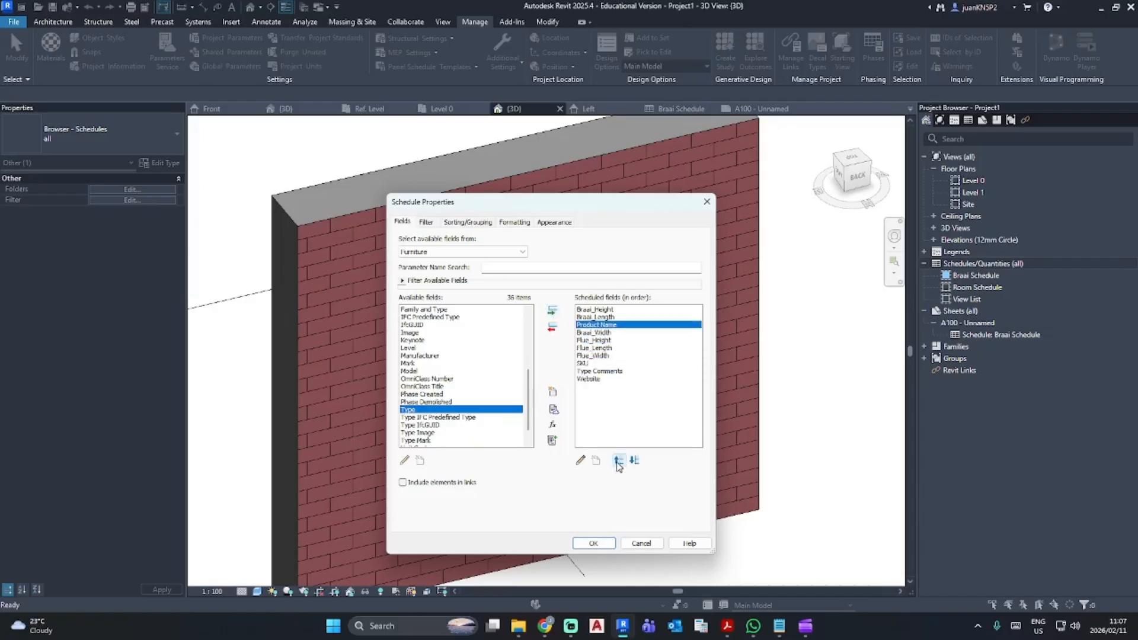
{"action": "left_click", "coordinate": [618, 460]}
{"action": "left_click", "coordinate": [619, 461]}
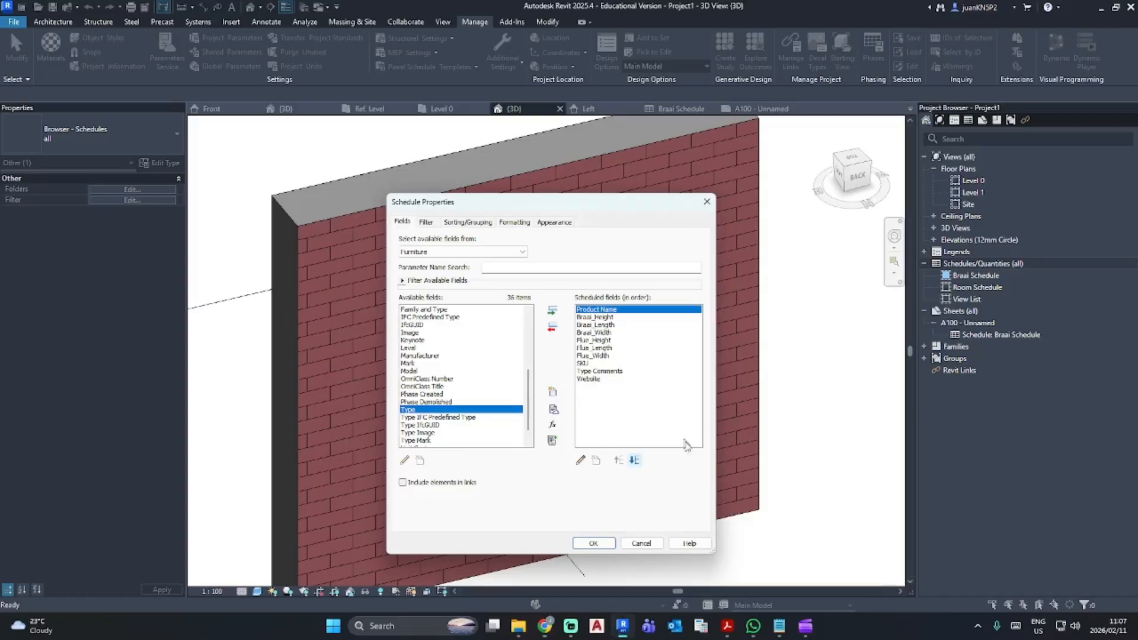
{"action": "left_click", "coordinate": [592, 543]}
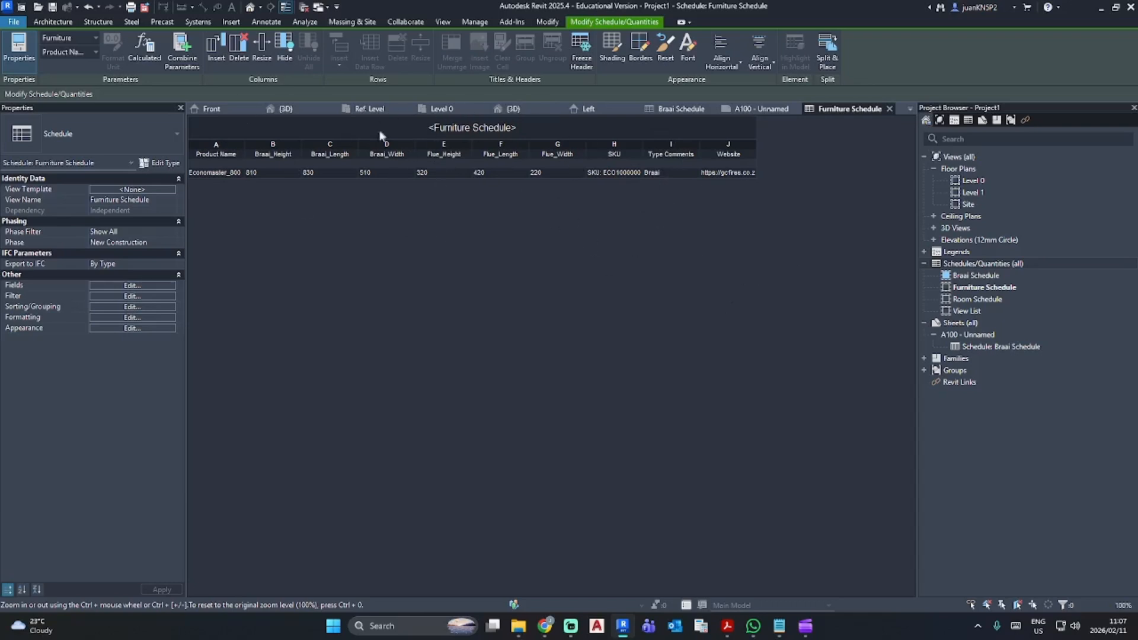
Step: Filter the furniture schedule by Type Comments using the equals condition
{"action": "left_click", "coordinate": [134, 295]}
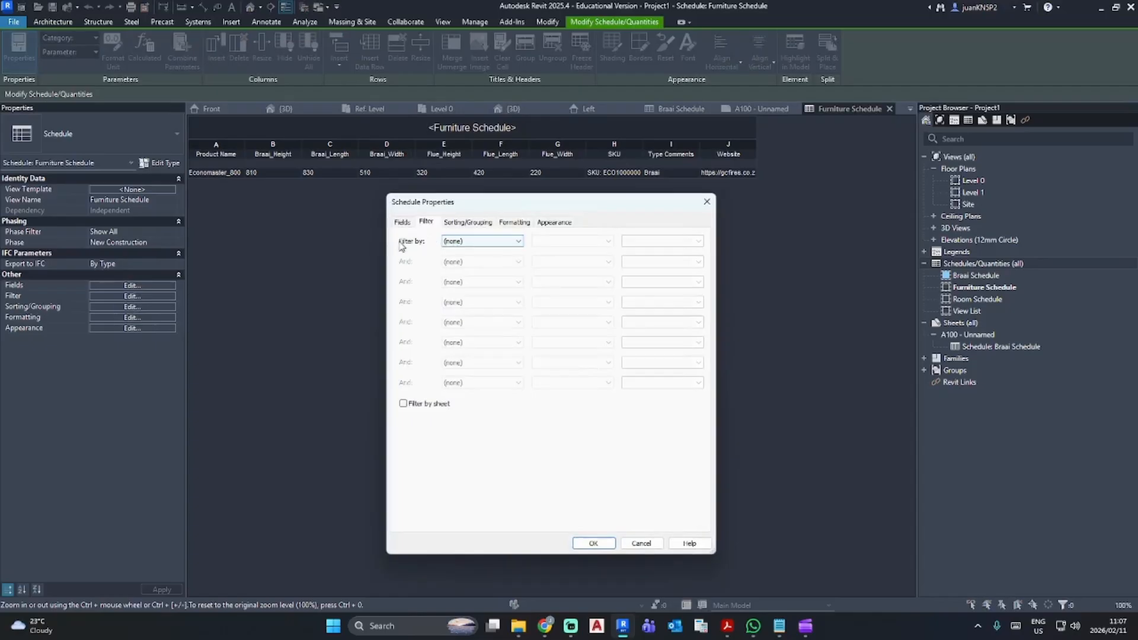
{"action": "left_click", "coordinate": [462, 241]}
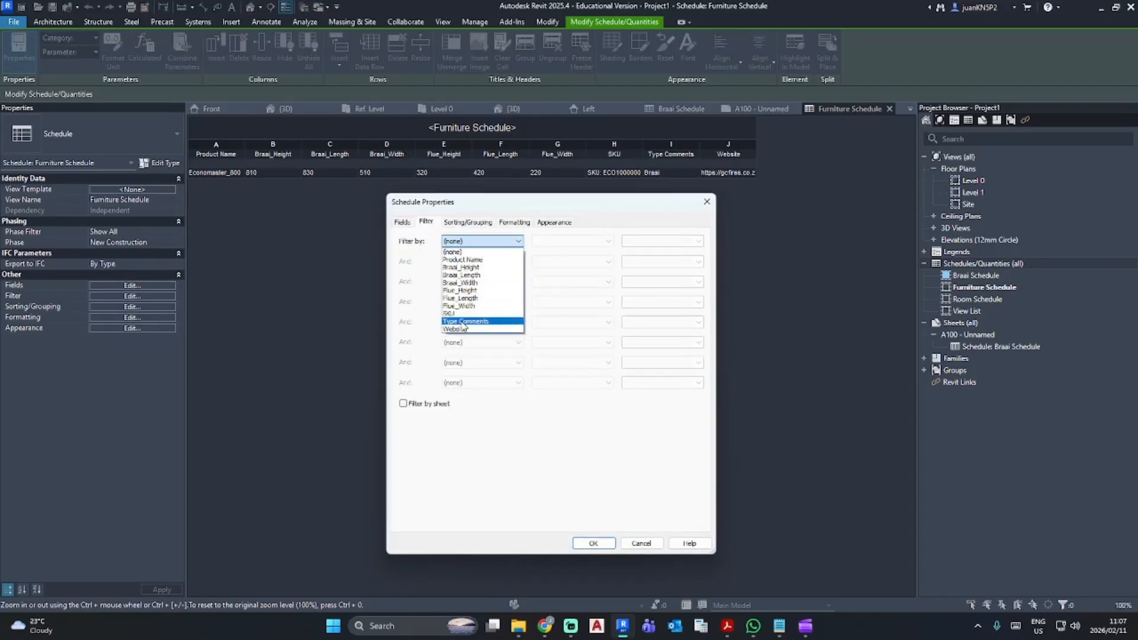
{"action": "left_click", "coordinate": [463, 321]}
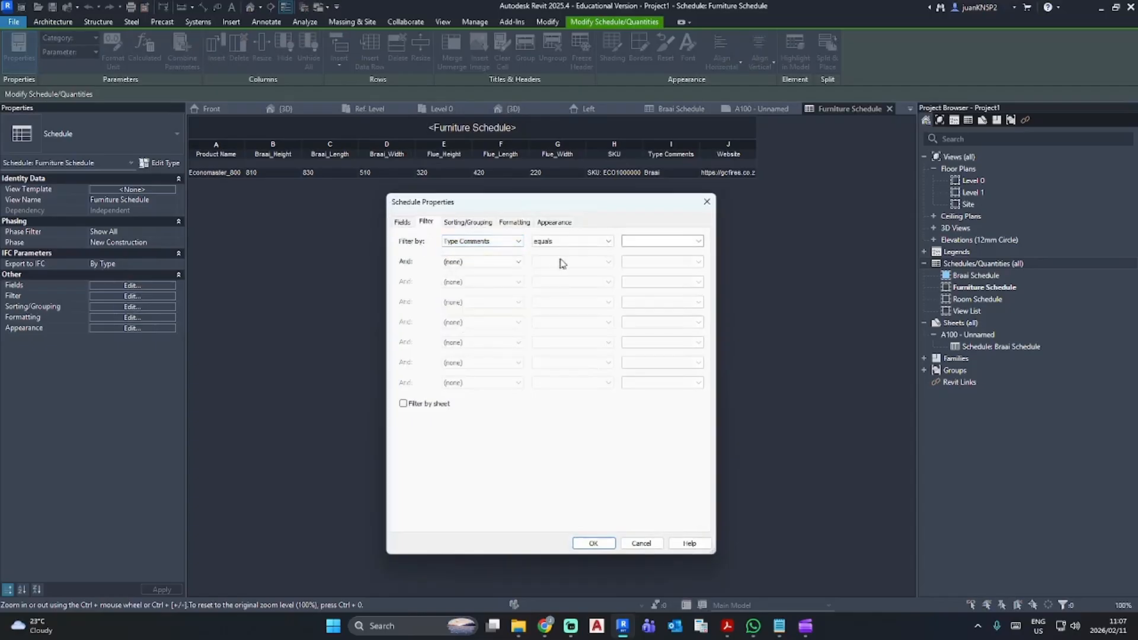
{"action": "left_click", "coordinate": [625, 241]}
{"action": "left_click", "coordinate": [611, 543]}
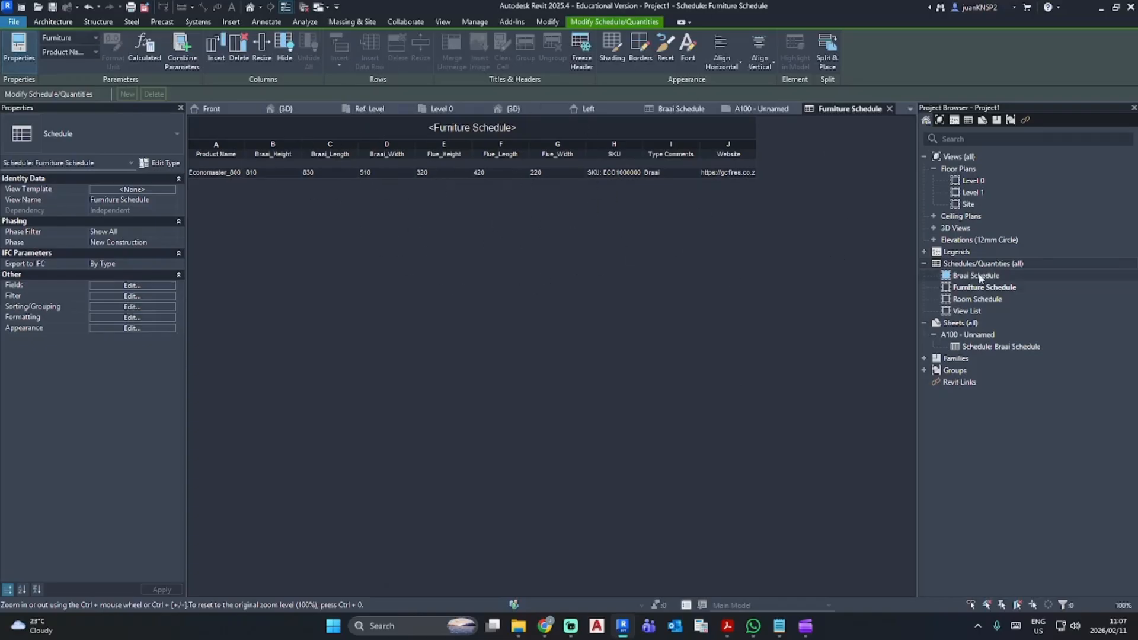
Step: In the Level 0 floor plan, lengthen the wall hosting the braai by extending its right end
{"action": "double_click", "coordinate": [989, 182]}
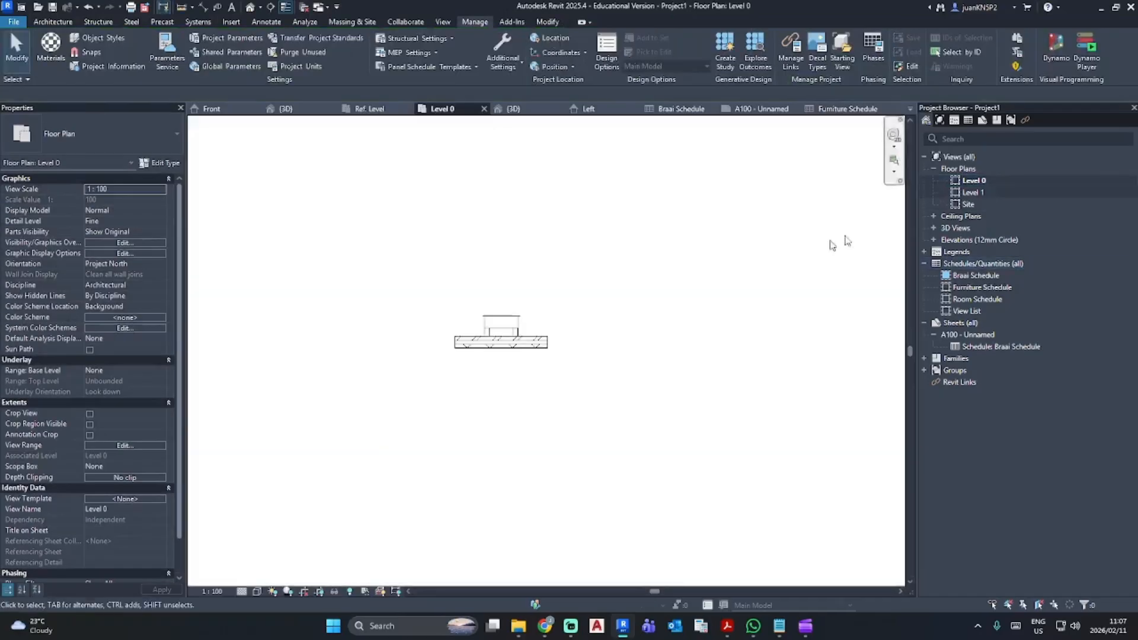
{"action": "left_click", "coordinate": [572, 354]}
{"action": "left_click_drag", "start_coordinate": [579, 352], "coordinate": [768, 352]}
Step: Copy the built-in braai along the wall to place a second one to the right of the original
{"action": "left_click", "coordinate": [516, 325]}
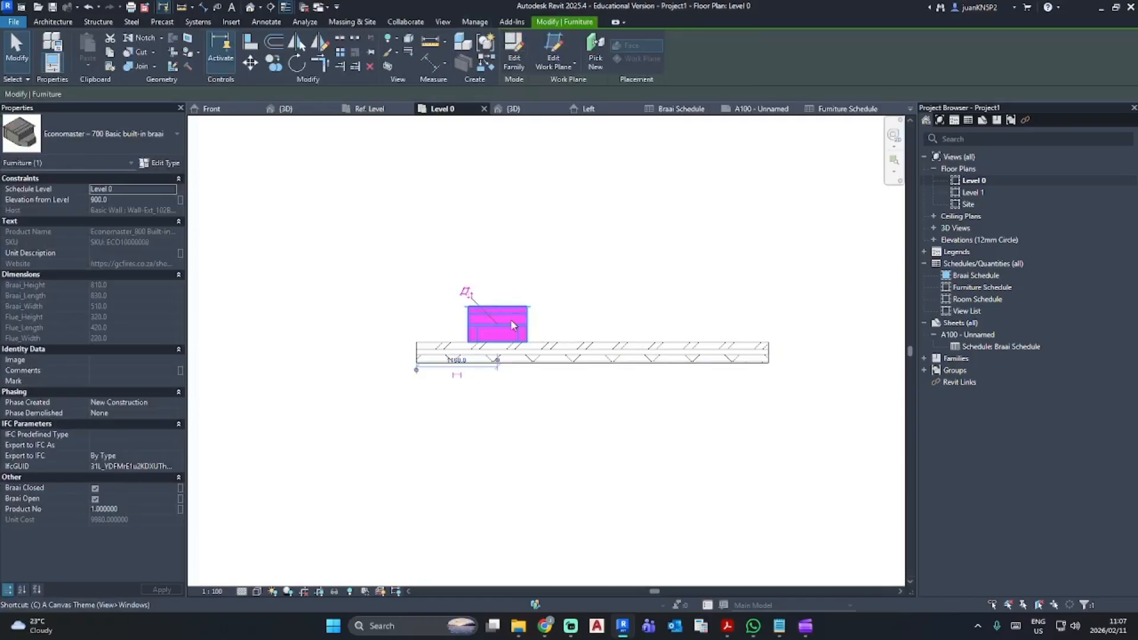
{"action": "key", "text": "c"}
{"action": "key", "text": "o"}
{"action": "left_click", "coordinate": [525, 262]}
{"action": "left_click", "coordinate": [653, 263]}
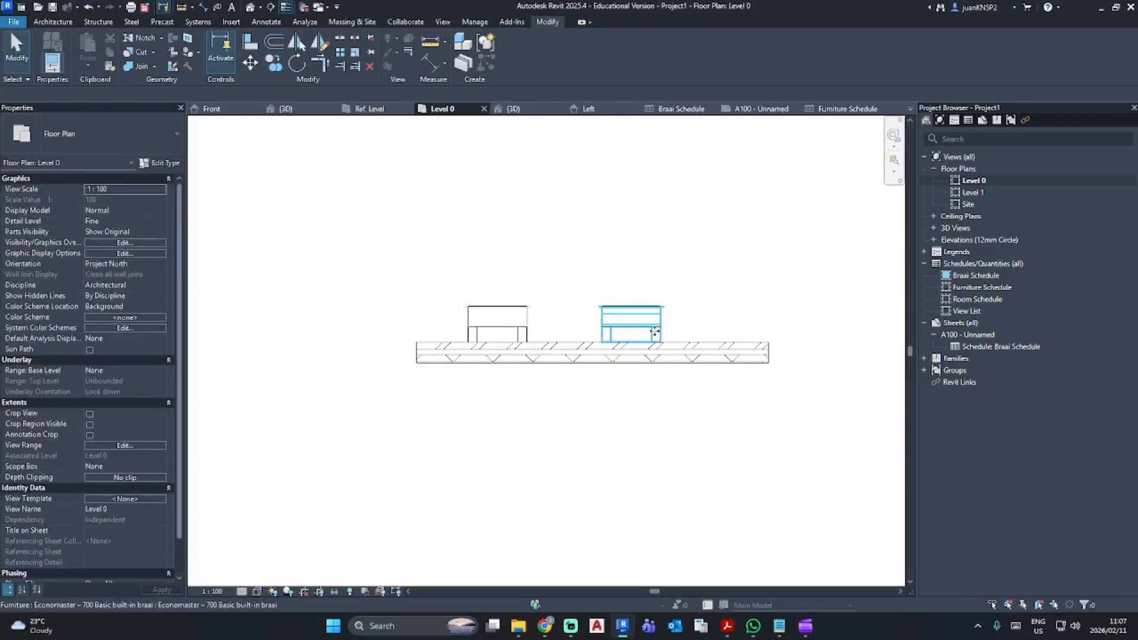
{"action": "key", "text": "Escape"}
Step: Set the copied braai's Product No to 8
{"action": "left_click", "coordinate": [142, 509]}
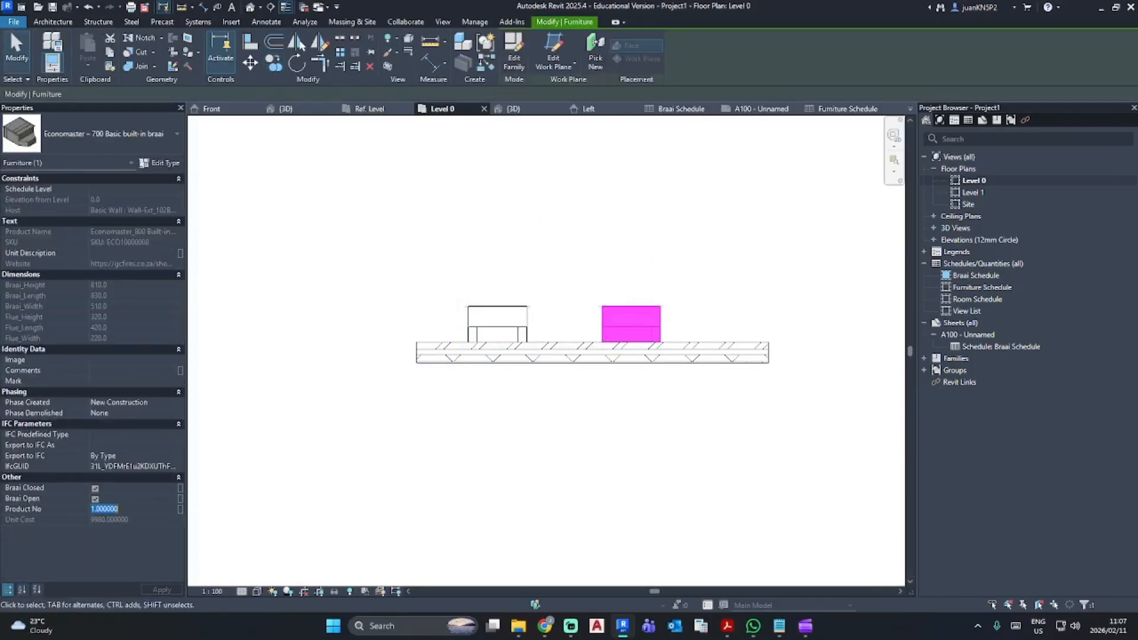
{"action": "type", "text": "8"}
{"action": "key", "text": "Return"}
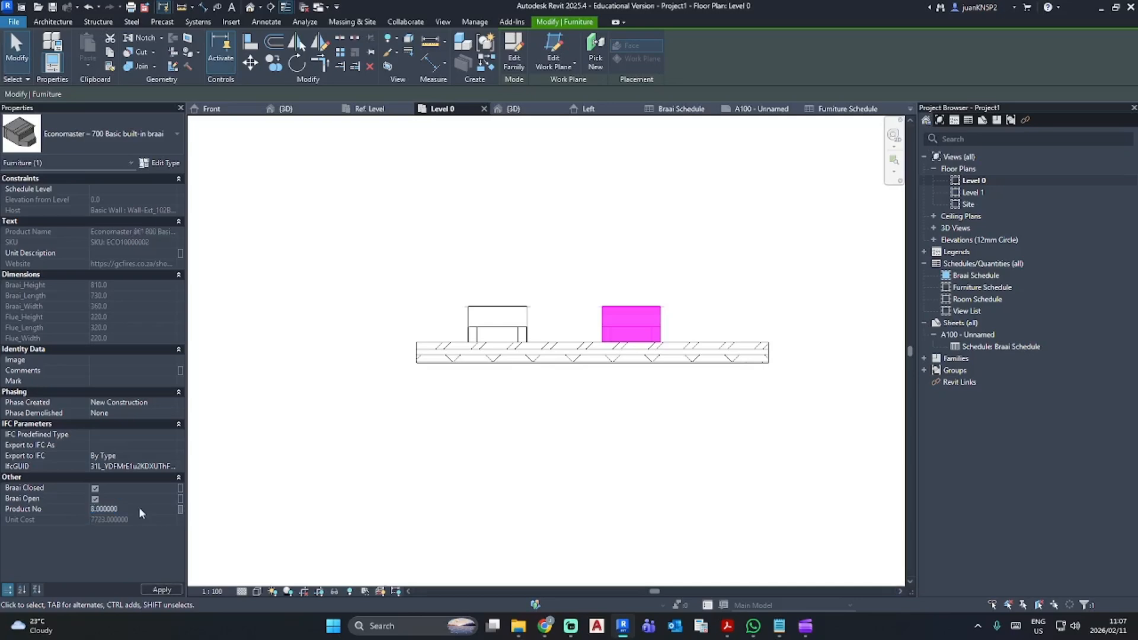
{"action": "left_click", "coordinate": [514, 428]}
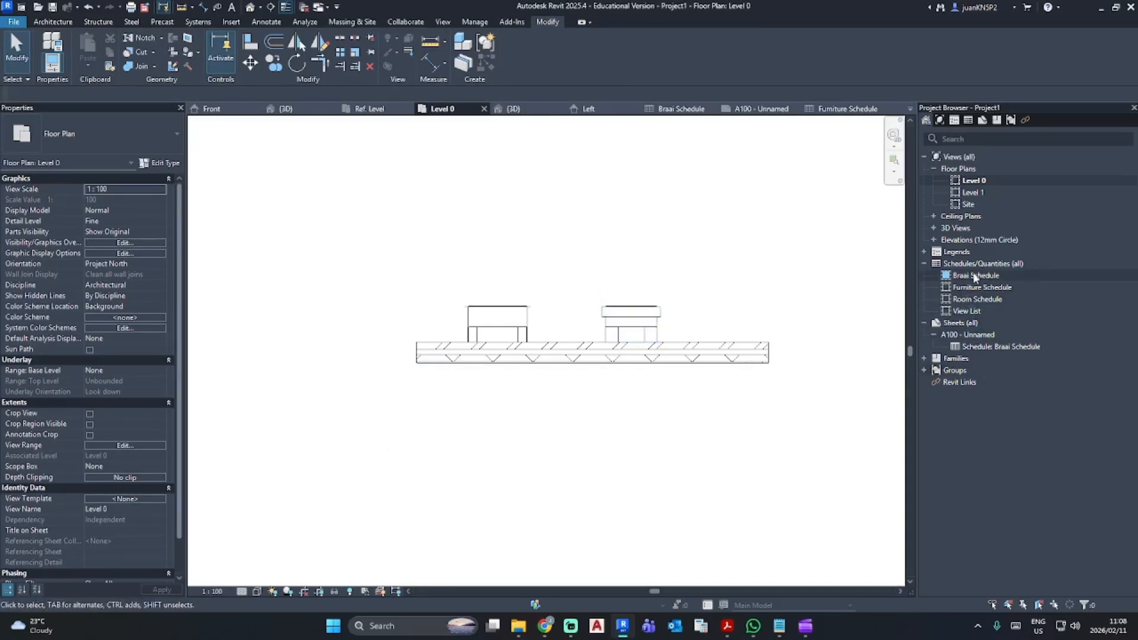
Step: Reopen the Furniture Schedule and add the Unit Cost field as its last column, after Website
{"action": "double_click", "coordinate": [976, 289]}
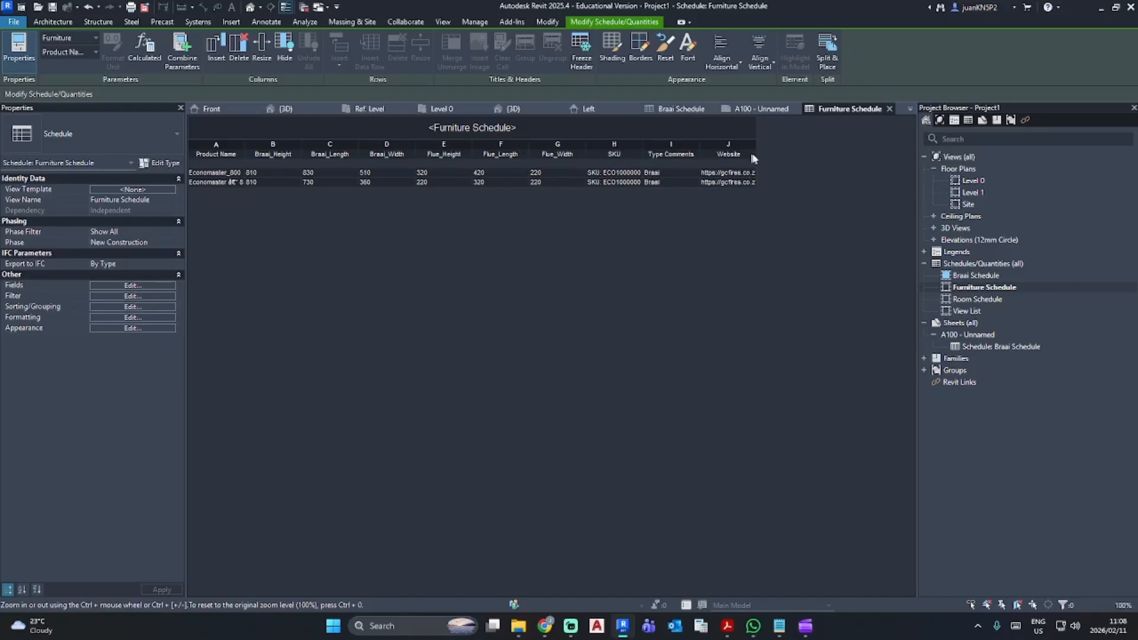
{"action": "left_click", "coordinate": [95, 285]}
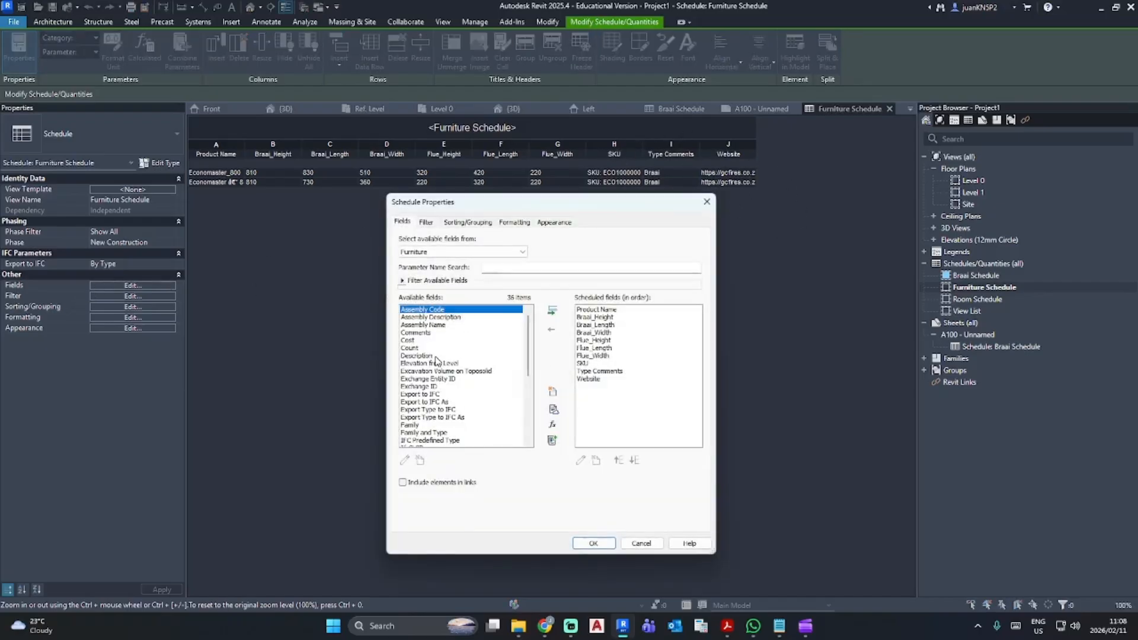
{"action": "scroll", "coordinate": [437, 361], "scroll_direction": "down", "scroll_amount": 6}
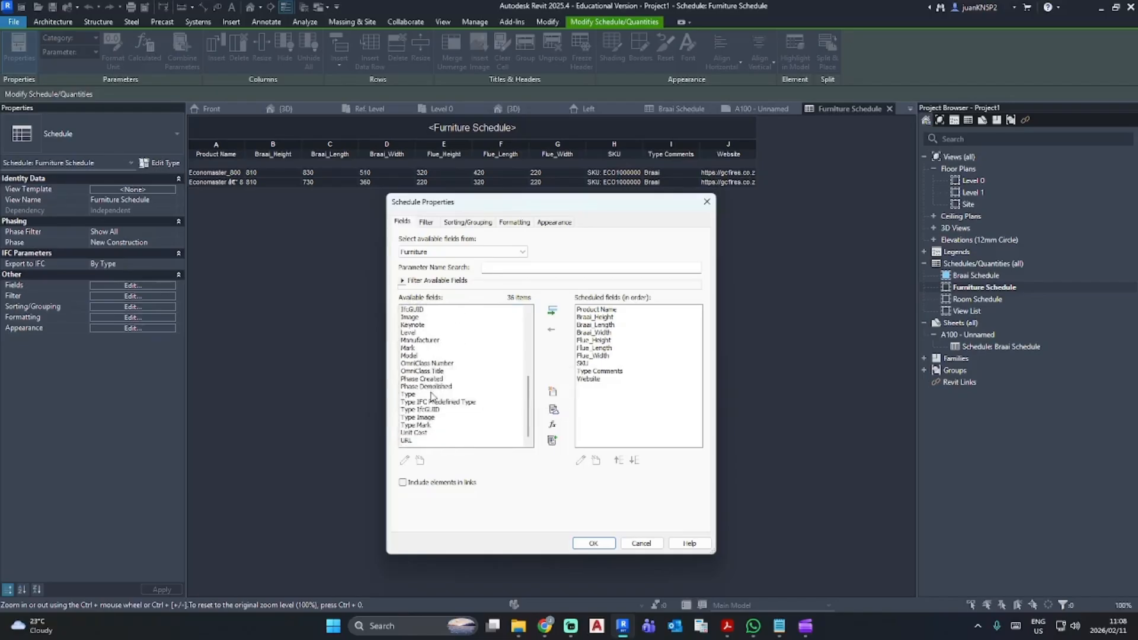
{"action": "left_click", "coordinate": [418, 433]}
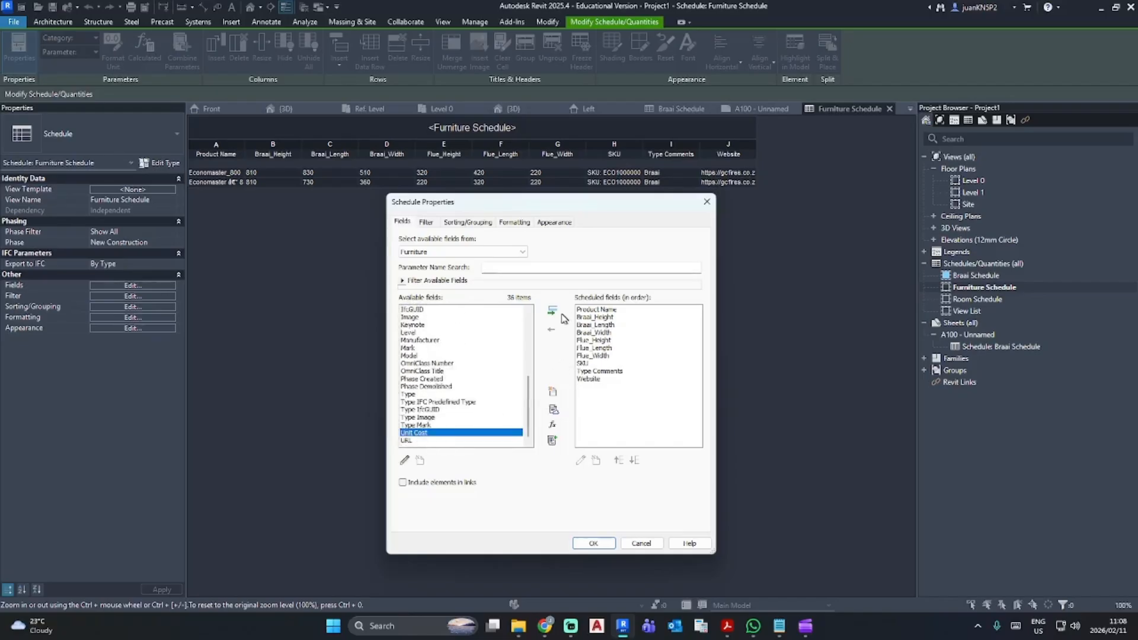
{"action": "left_click", "coordinate": [551, 310]}
{"action": "left_click", "coordinate": [618, 461]}
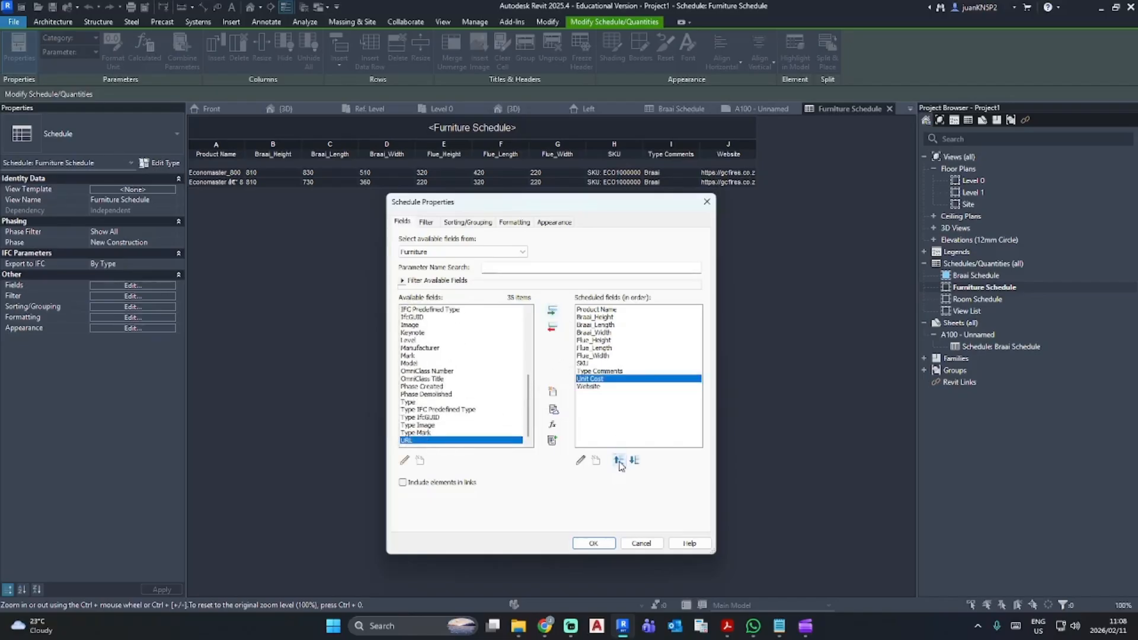
{"action": "left_click", "coordinate": [619, 460]}
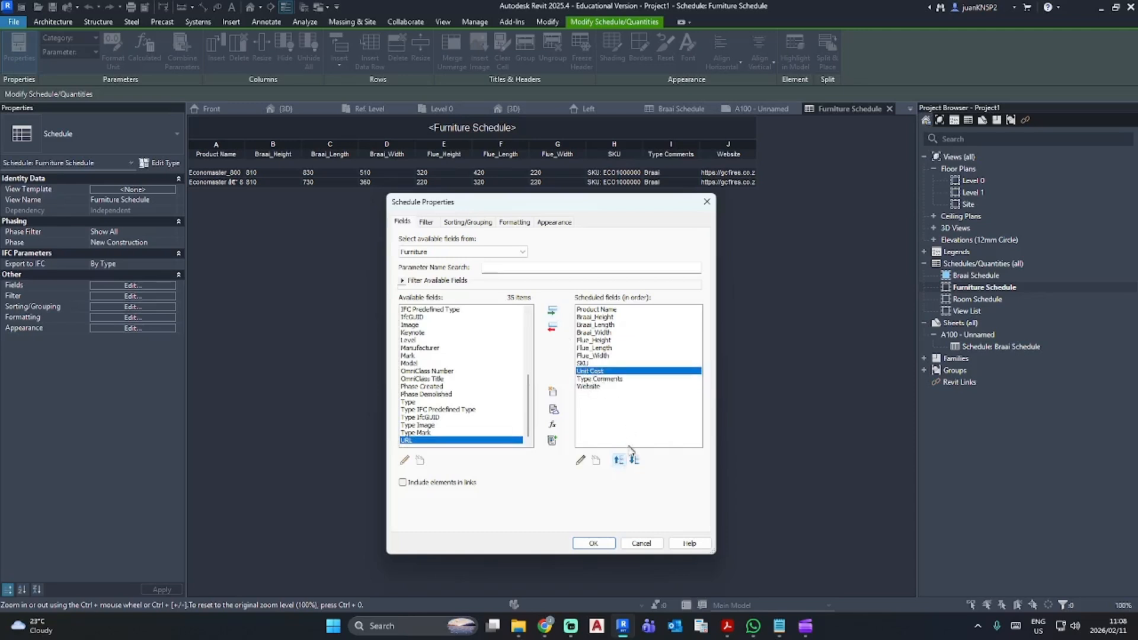
{"action": "left_click", "coordinate": [634, 461]}
{"action": "left_click", "coordinate": [634, 461]}
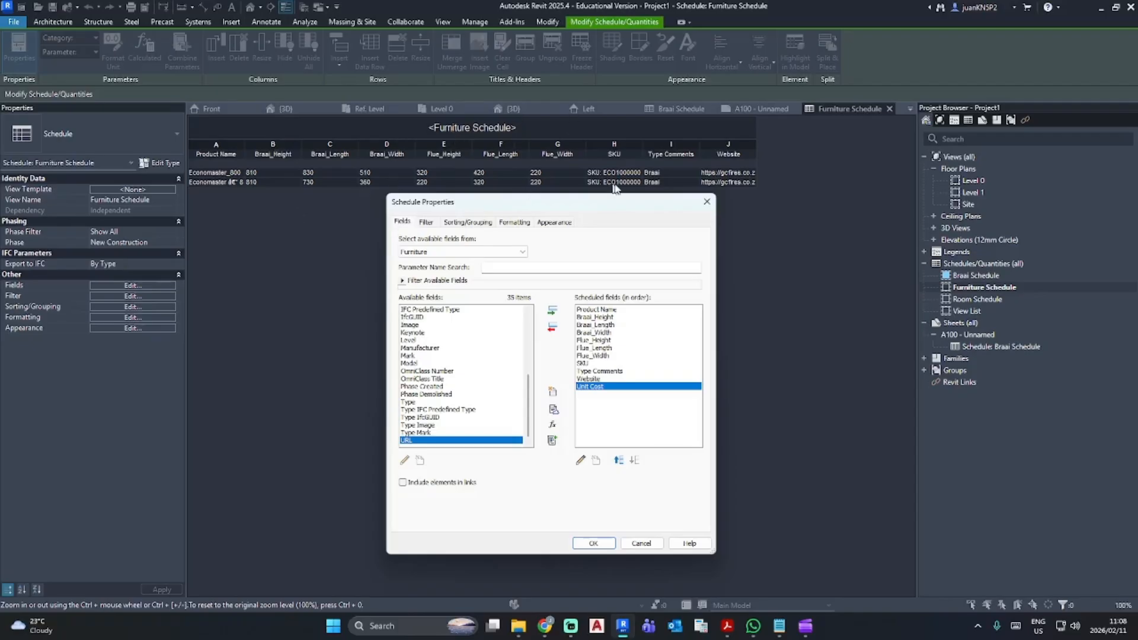
{"action": "left_click", "coordinate": [593, 543]}
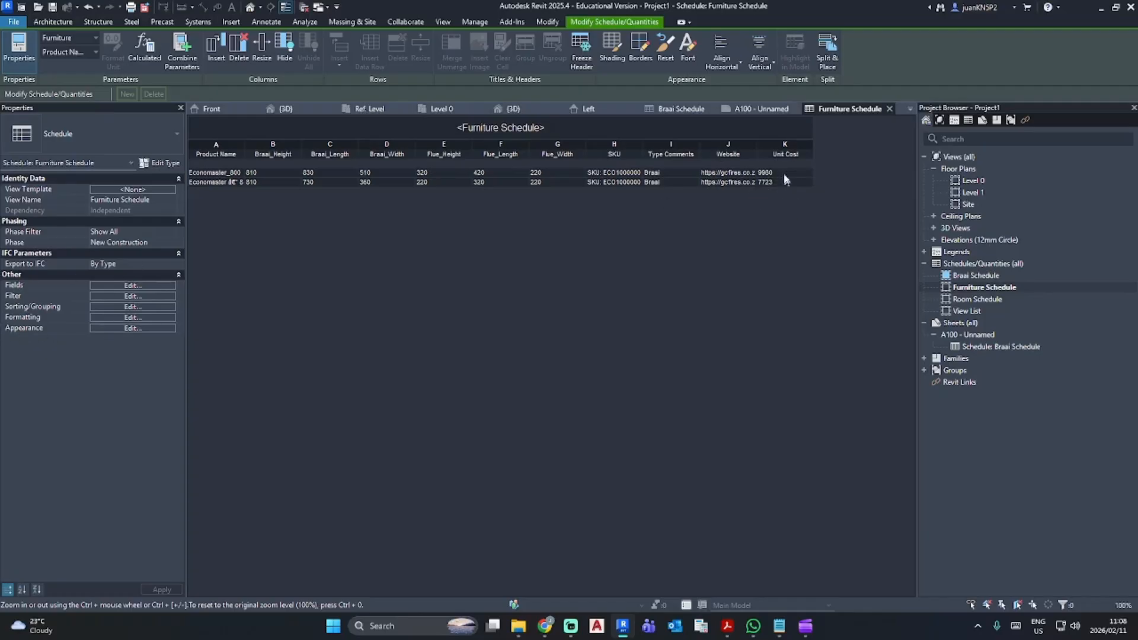
Step: Turn on grand totals with title, count, and totals for the furniture schedule, and set the Unit Cost field to Calculate totals
{"action": "left_click", "coordinate": [131, 306]}
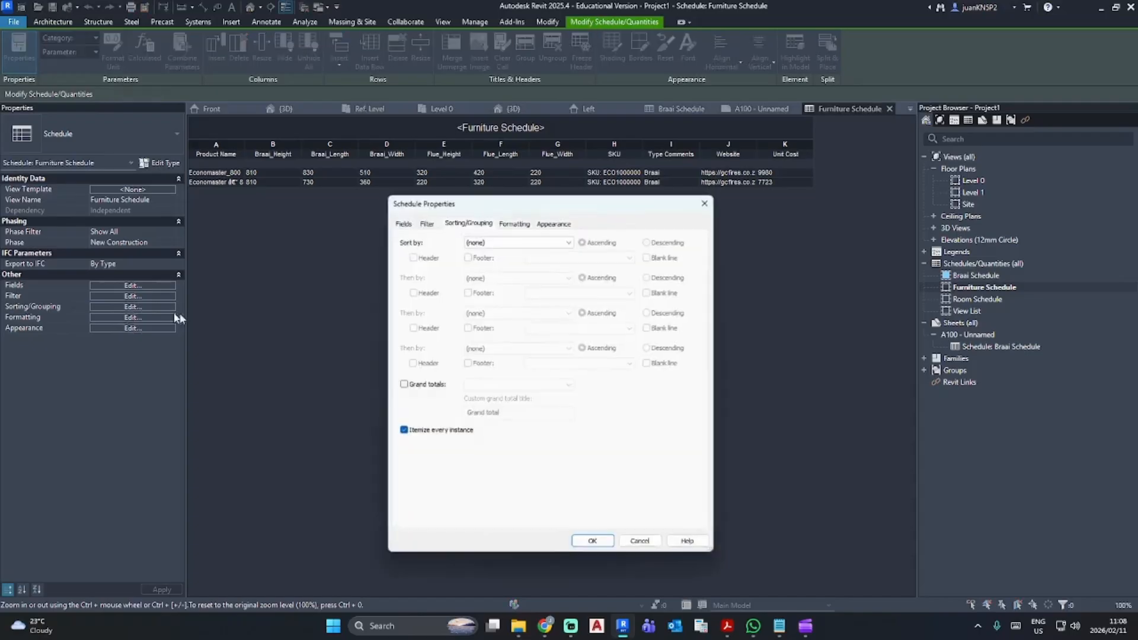
{"action": "left_click", "coordinate": [403, 384]}
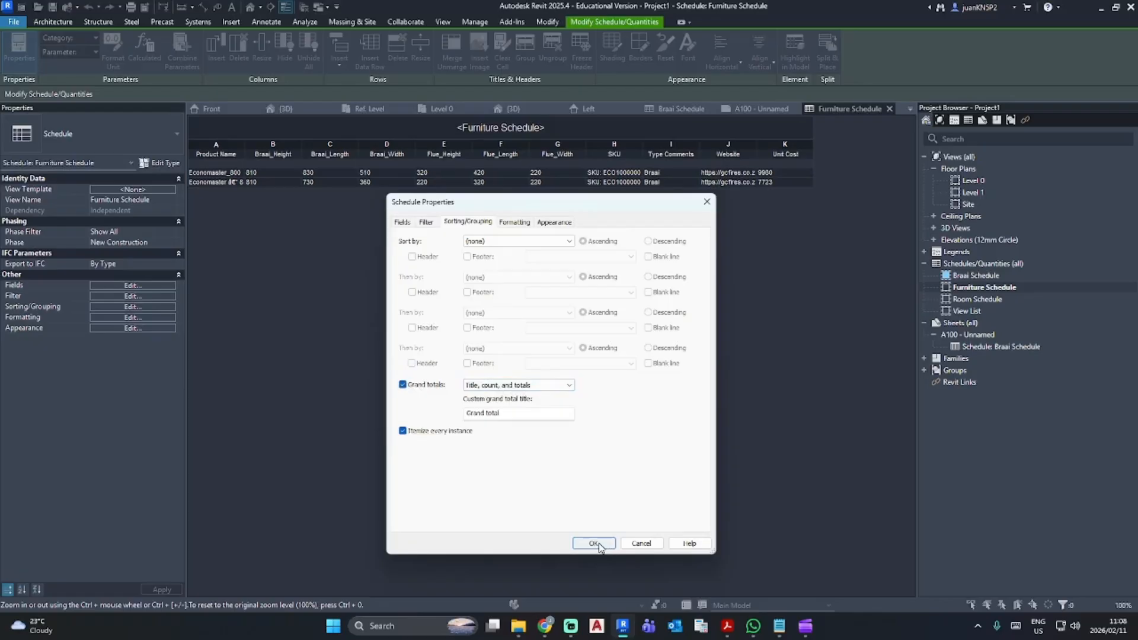
{"action": "left_click", "coordinate": [515, 222]}
{"action": "left_click", "coordinate": [422, 332]}
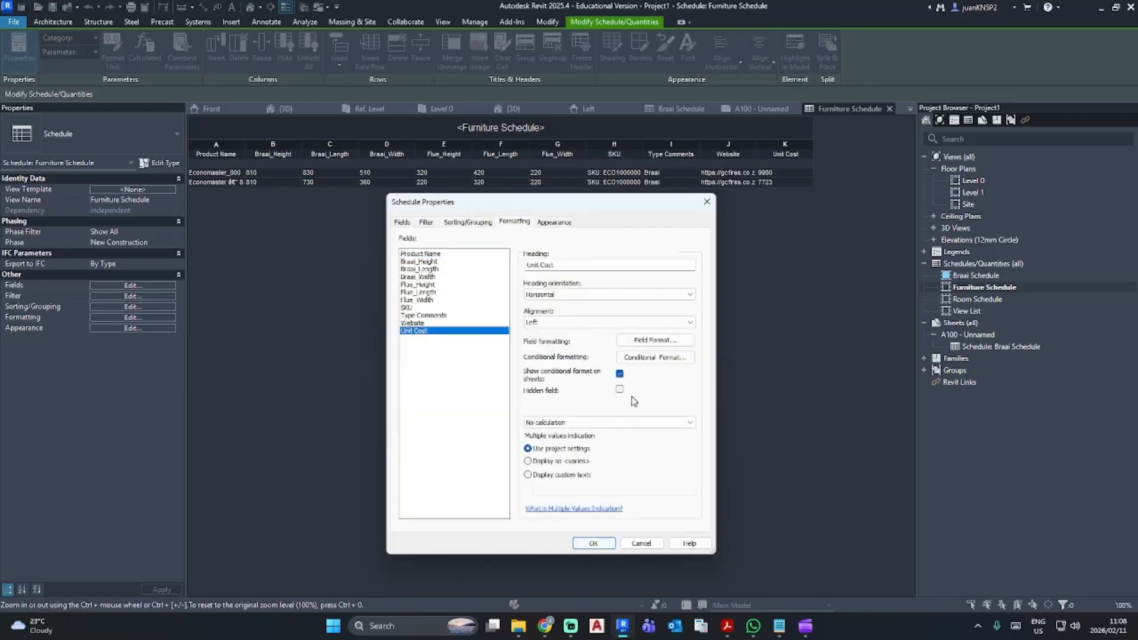
{"action": "left_click", "coordinate": [616, 422]}
{"action": "left_click", "coordinate": [572, 442]}
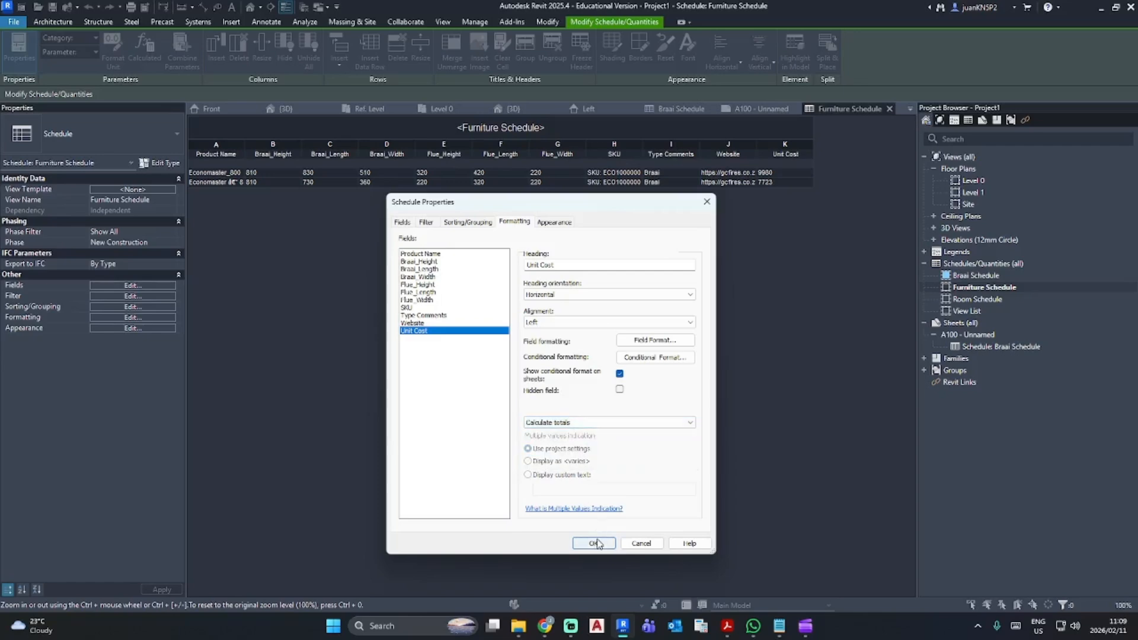
{"action": "left_click", "coordinate": [597, 543]}
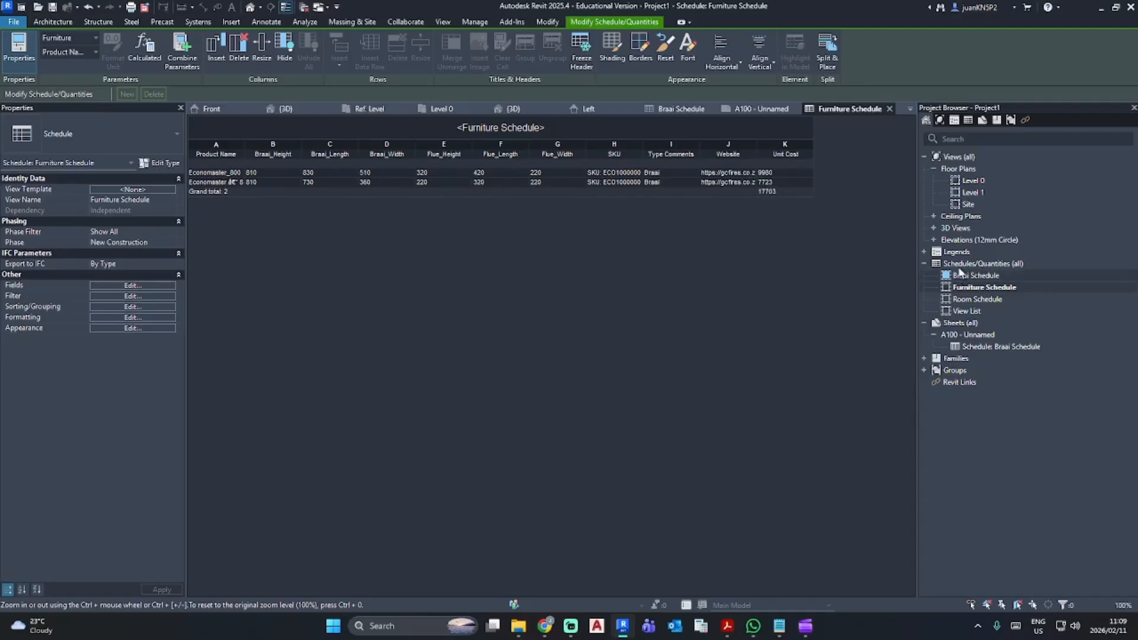
Step: Consult the Braai Schedule and sheet A100 for reference, then group Braai_Height, Braai_Length and Braai_Width in the Furniture Schedule under the header "Braai Size"
{"action": "double_click", "coordinate": [977, 275]}
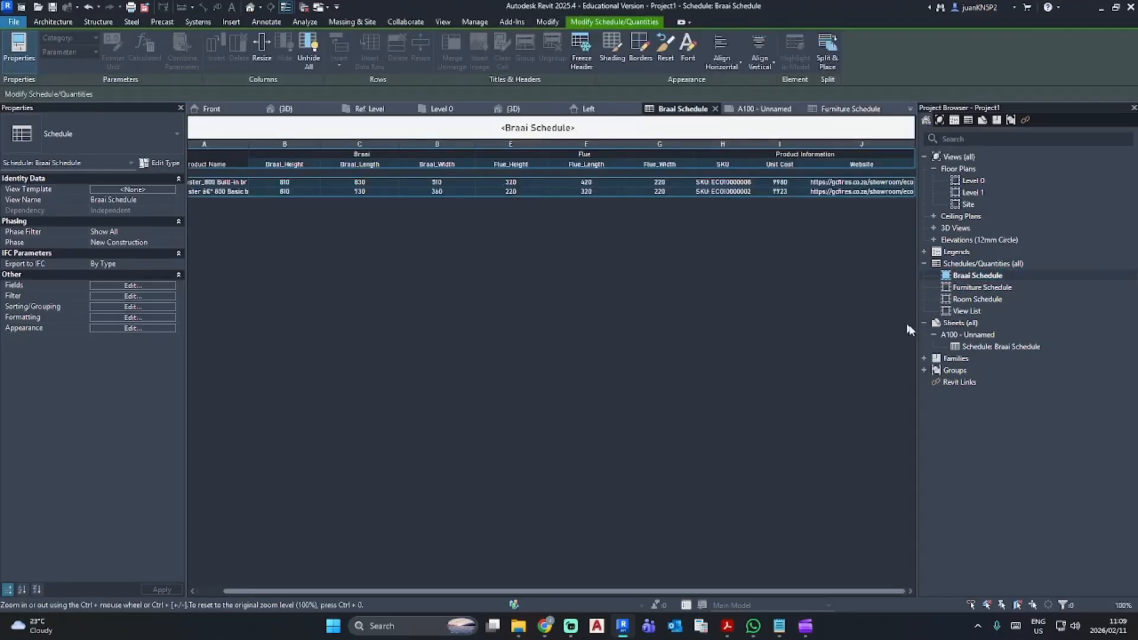
{"action": "double_click", "coordinate": [981, 335]}
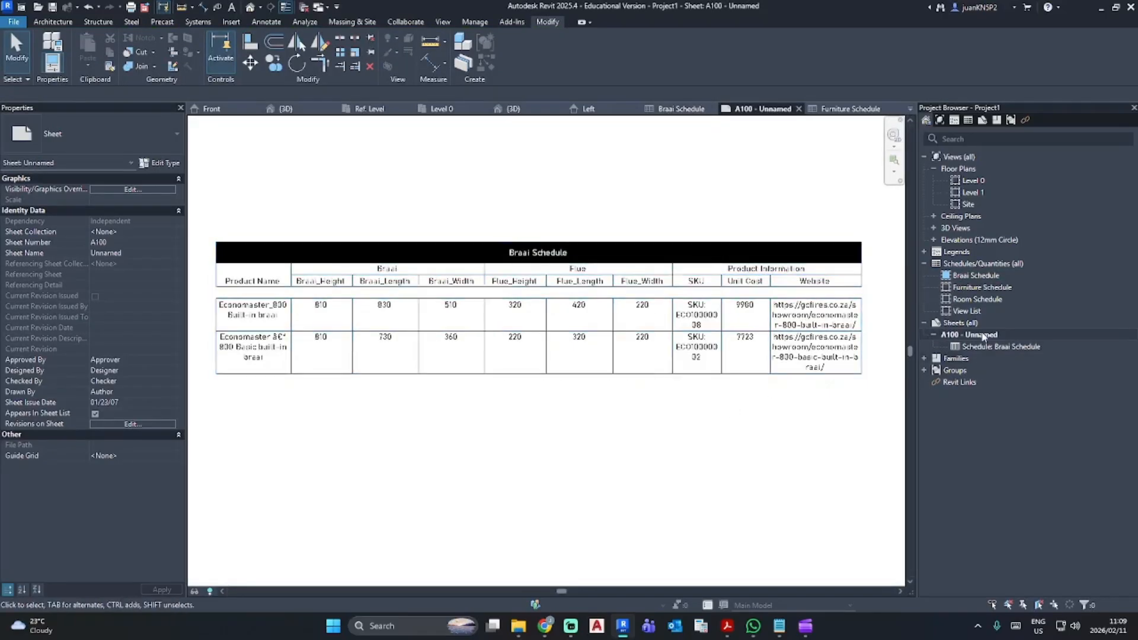
{"action": "double_click", "coordinate": [981, 286]}
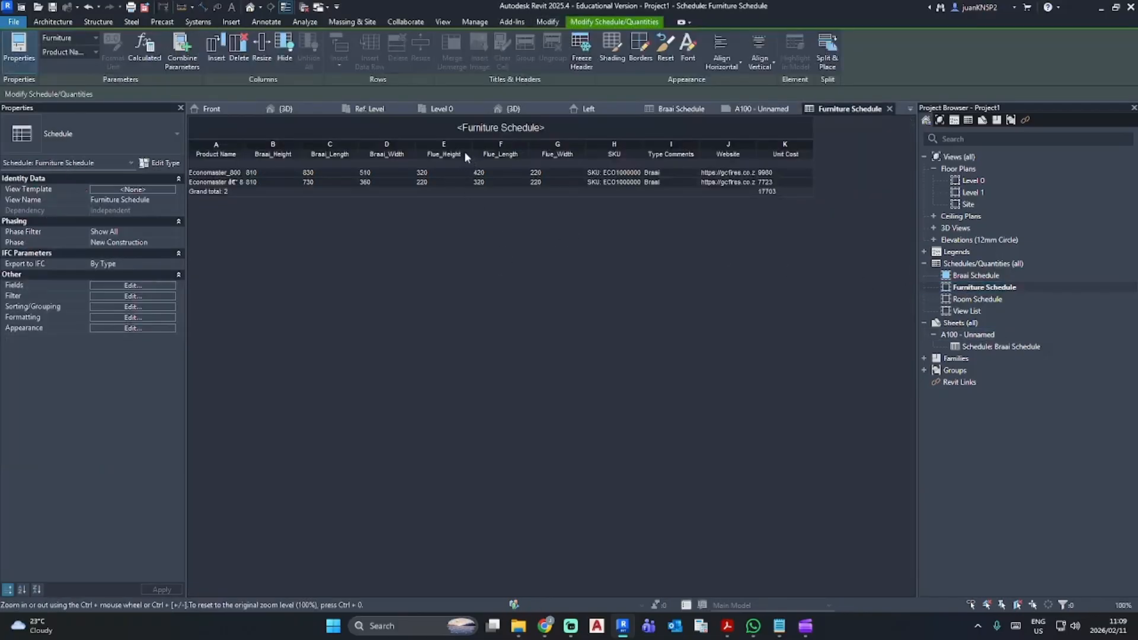
{"action": "left_click_drag", "start_coordinate": [465, 155], "coordinate": [353, 155]}
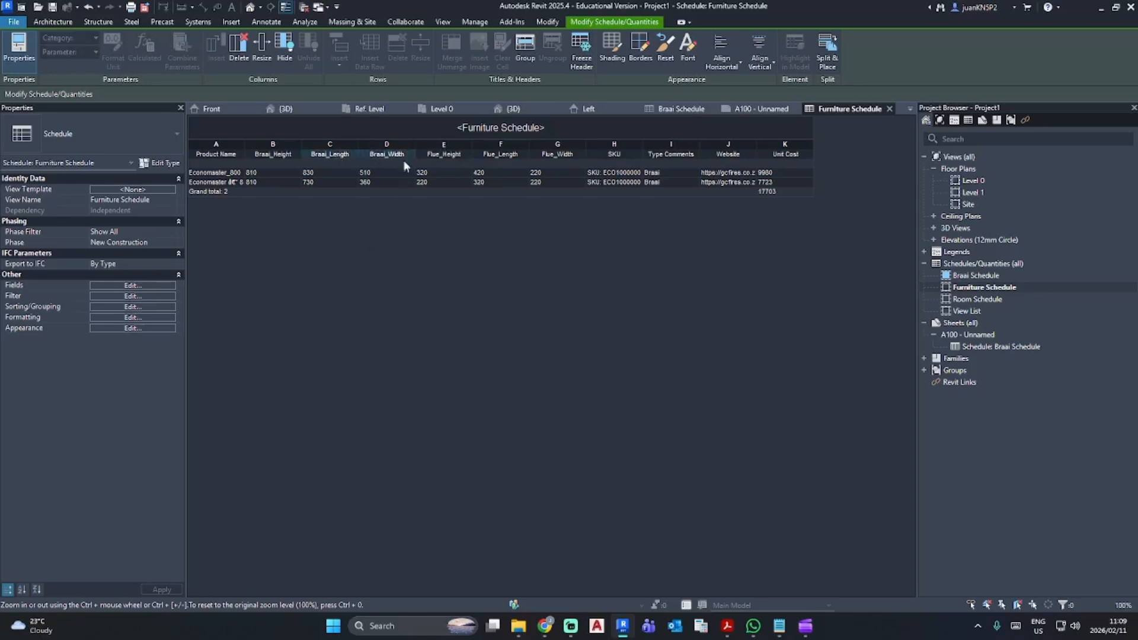
{"action": "left_click_drag", "start_coordinate": [339, 152], "coordinate": [288, 152]}
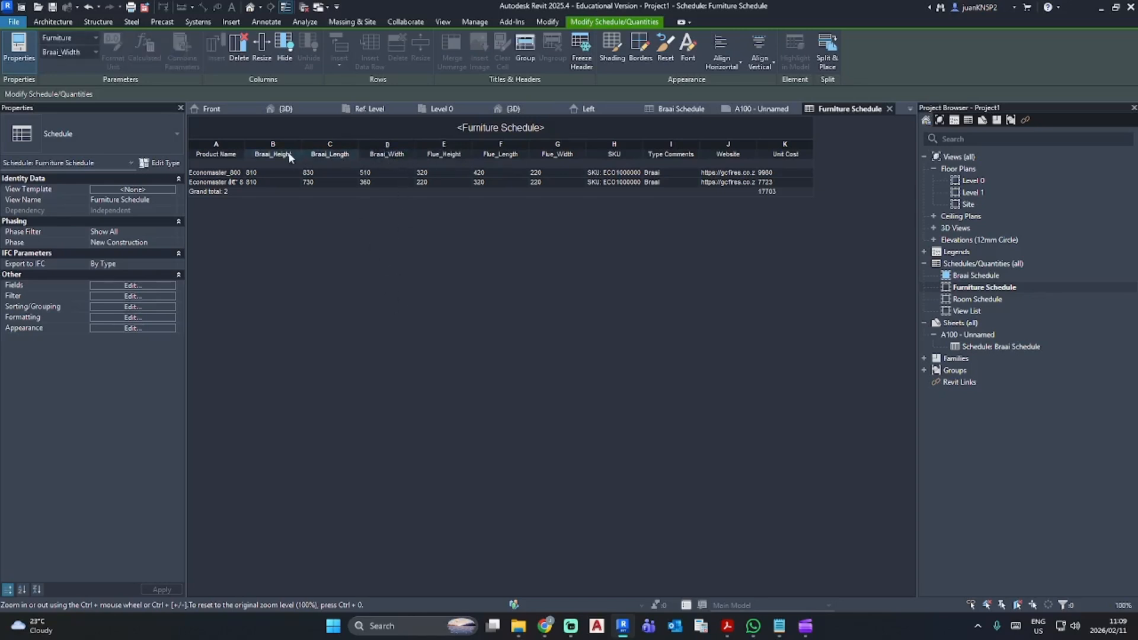
{"action": "left_click", "coordinate": [525, 45]}
{"action": "left_click", "coordinate": [330, 153]}
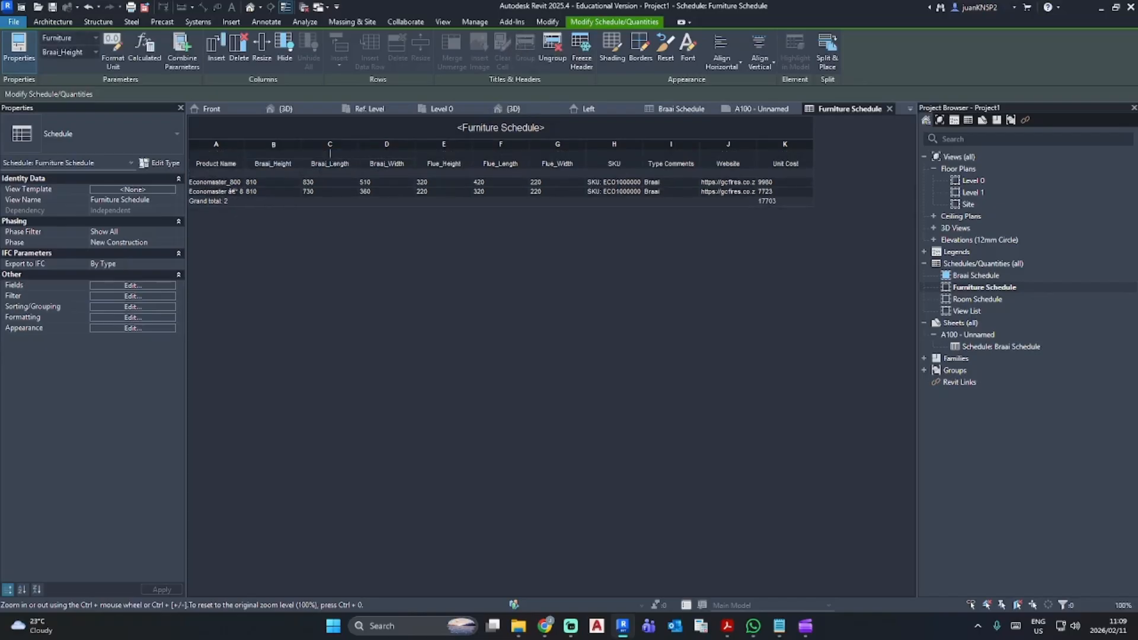
Step: Group the Flue_Height, Flue_Length and Flue_Width columns under a shared header named "Flue Size"
{"action": "left_click", "coordinate": [560, 159]}
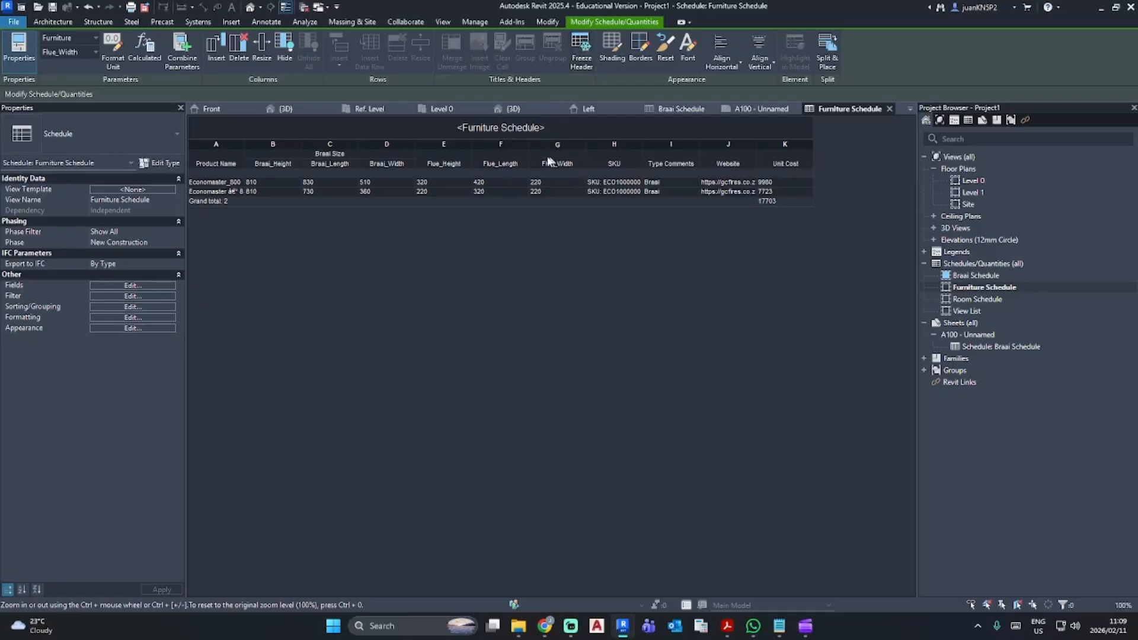
{"action": "left_click_drag", "start_coordinate": [549, 162], "coordinate": [455, 162]}
{"action": "left_click", "coordinate": [525, 49]}
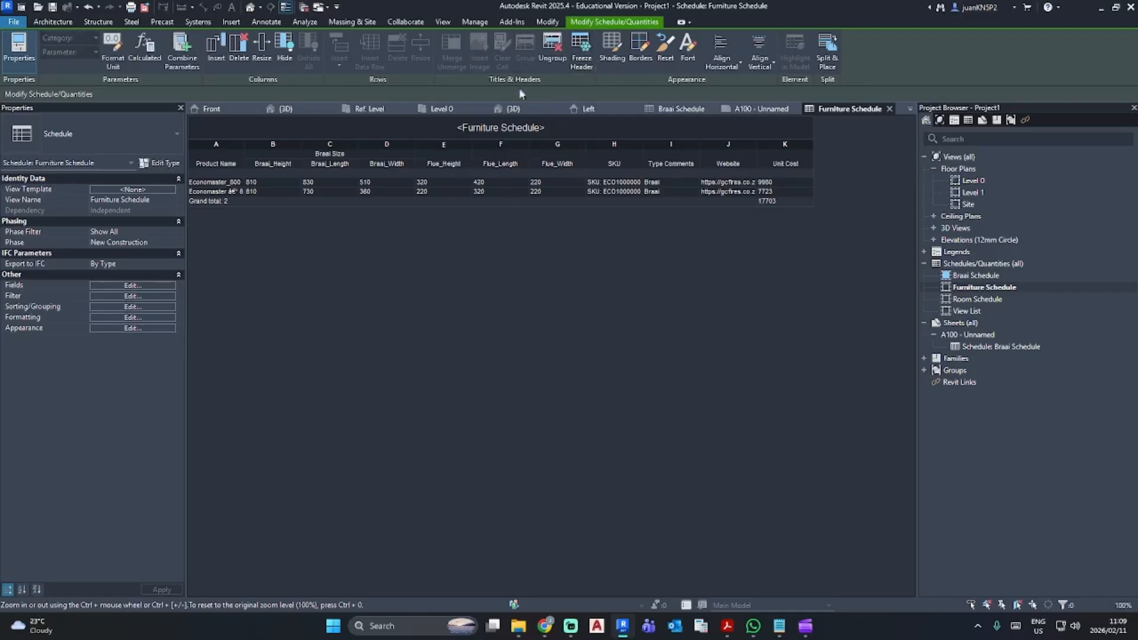
{"action": "left_click", "coordinate": [501, 153]}
Step: Group the SKU, Type Comments, Website and Unit Cost columns under a shared header named "Product Information"
{"action": "left_click", "coordinate": [786, 159]}
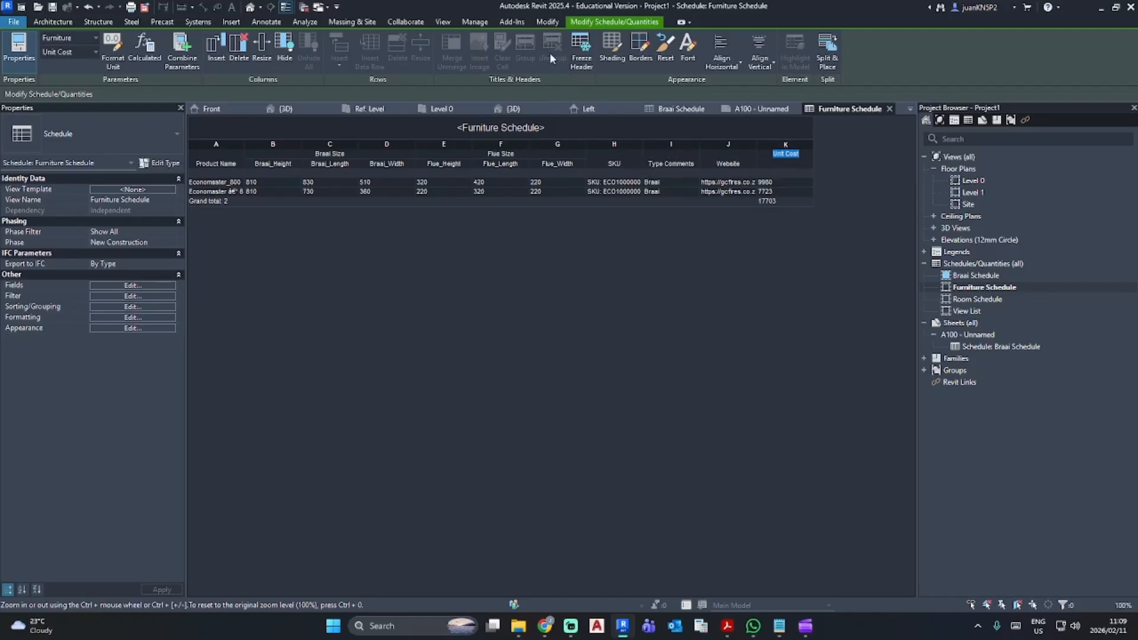
{"action": "left_click_drag", "start_coordinate": [786, 155], "coordinate": [622, 152]}
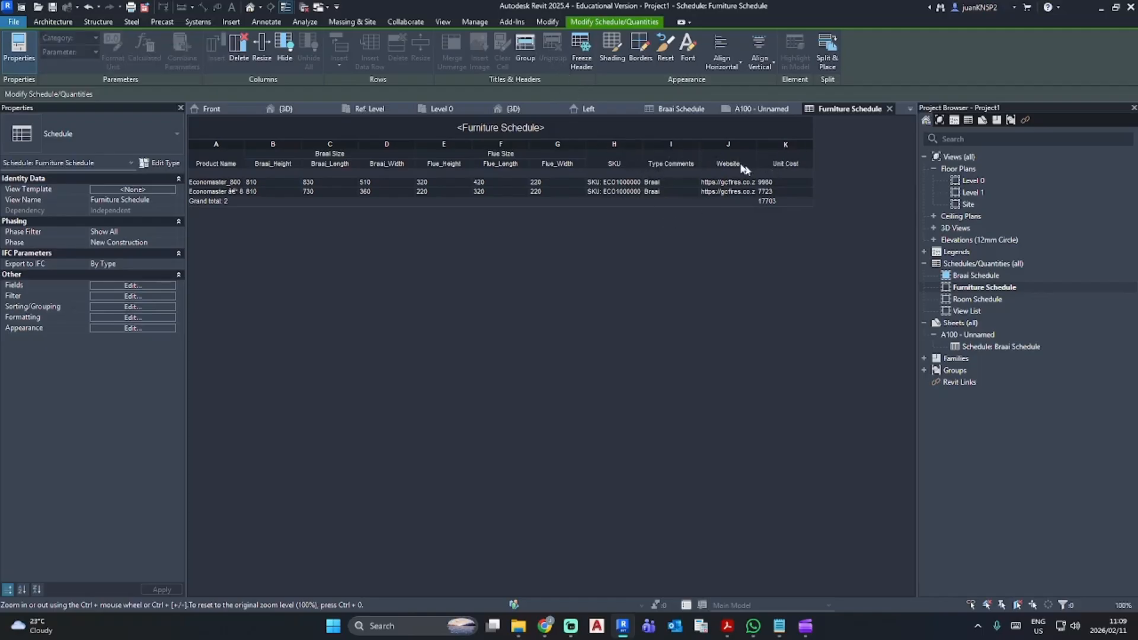
{"action": "left_click", "coordinate": [524, 48]}
{"action": "left_click", "coordinate": [708, 155]}
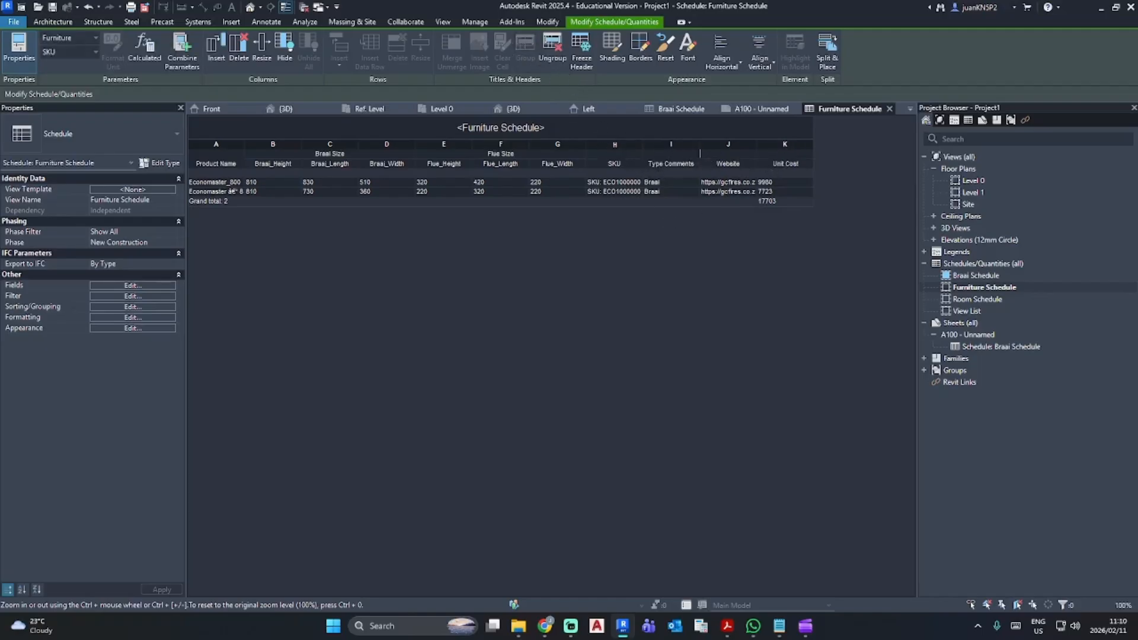
{"action": "type", "text": "Product Information"}
Step: Rename the Furniture Schedule's title to "Braai"
{"action": "left_click", "coordinate": [503, 128]}
{"action": "left_click", "coordinate": [503, 128]}
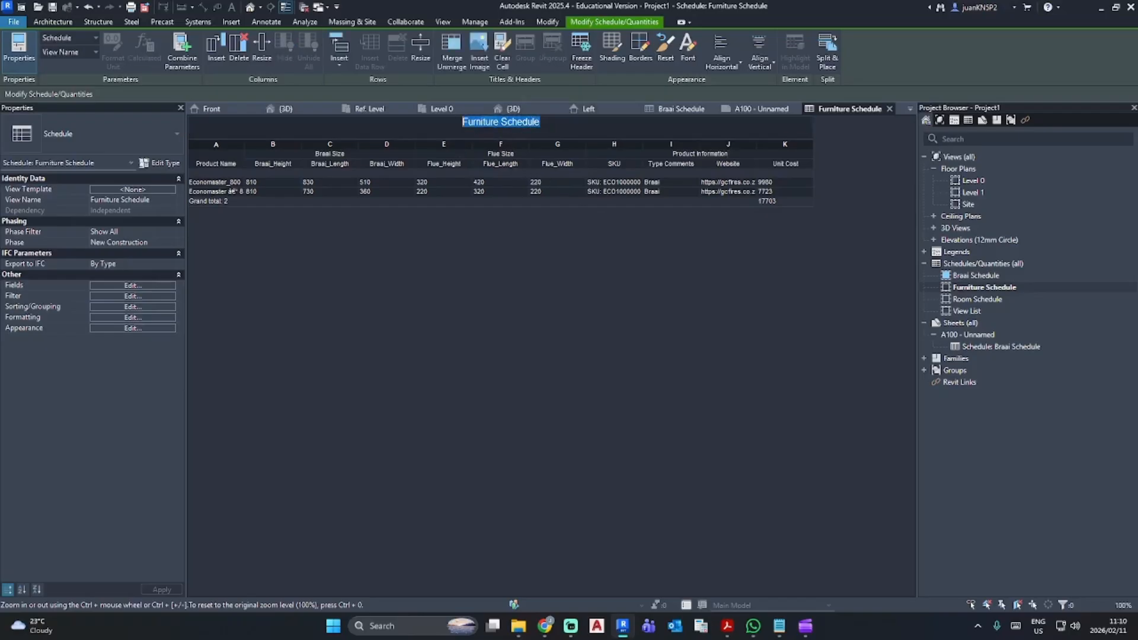
{"action": "type", "text": "Braai"}
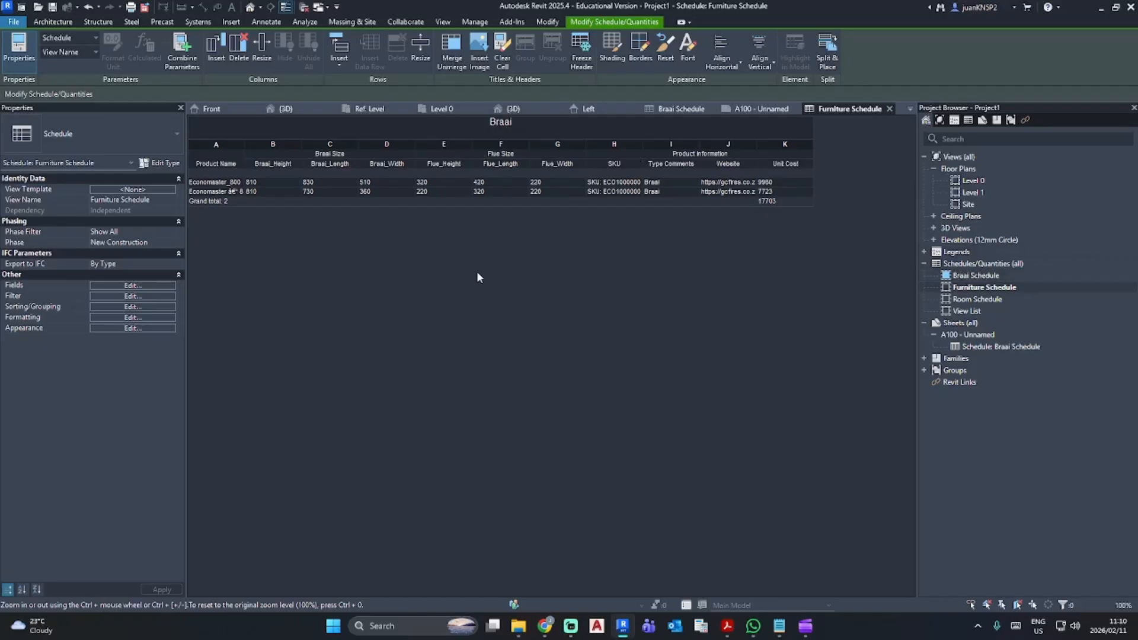
Step: Change the font of all columns in the Braai schedule, from Product Name to Unit Cost, to Bahnschrift
{"action": "left_click_drag", "start_coordinate": [779, 145], "coordinate": [216, 146]}
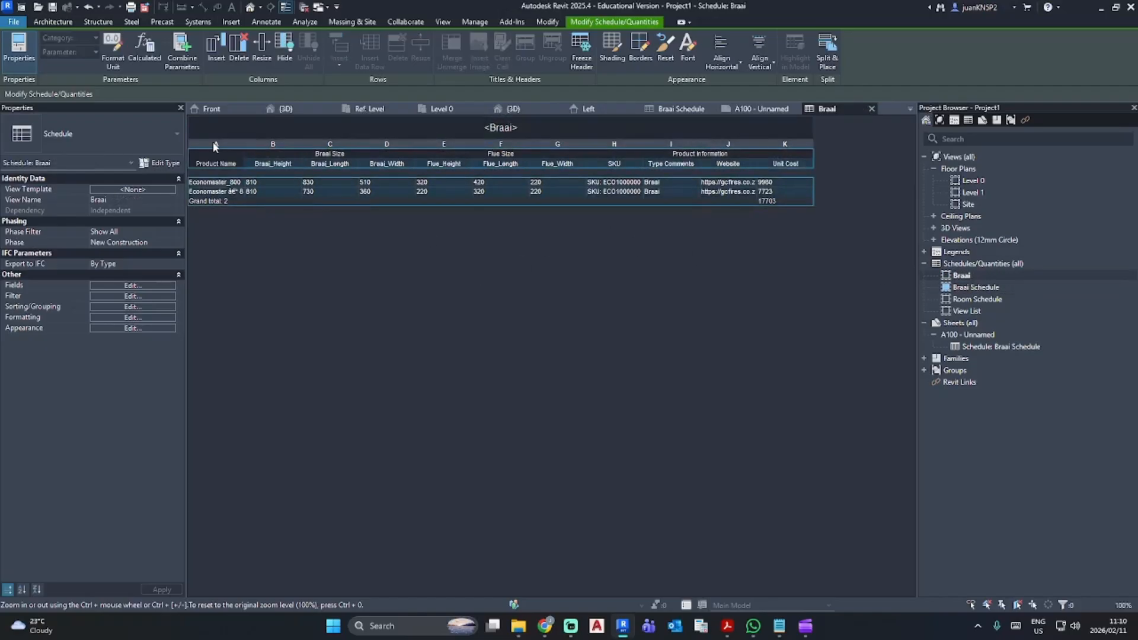
{"action": "left_click", "coordinate": [688, 48]}
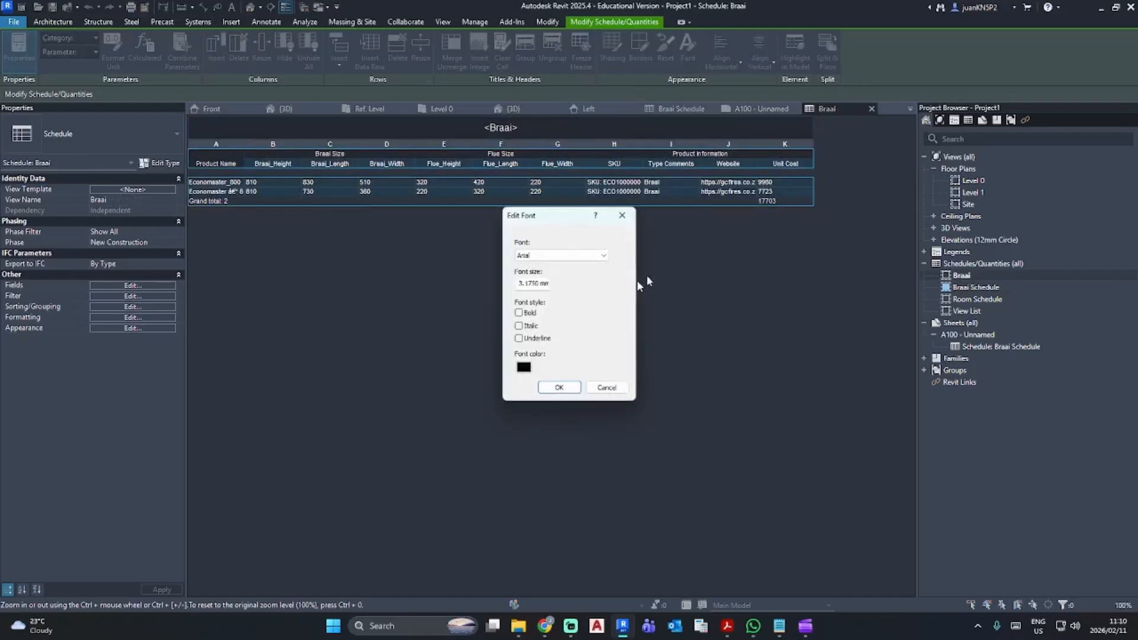
{"action": "left_click", "coordinate": [548, 255]}
{"action": "left_click", "coordinate": [548, 320]}
{"action": "left_click", "coordinate": [560, 387]}
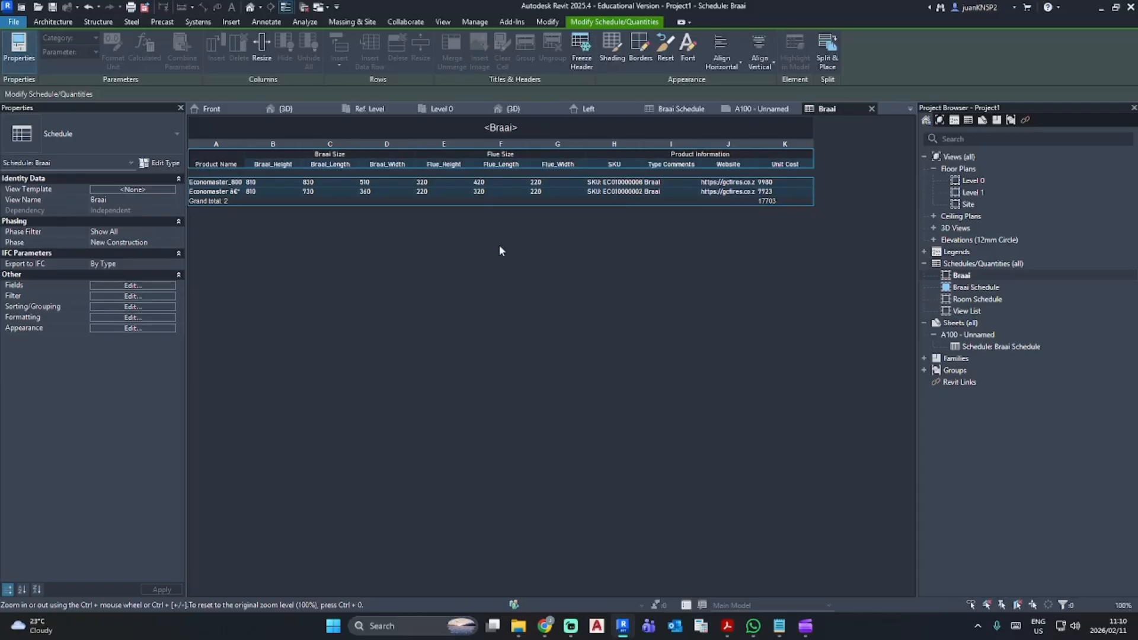
Step: Check the title style of the schedule on sheet A100 and shade the Braai schedule's title row black to match
{"action": "left_click", "coordinate": [570, 132]}
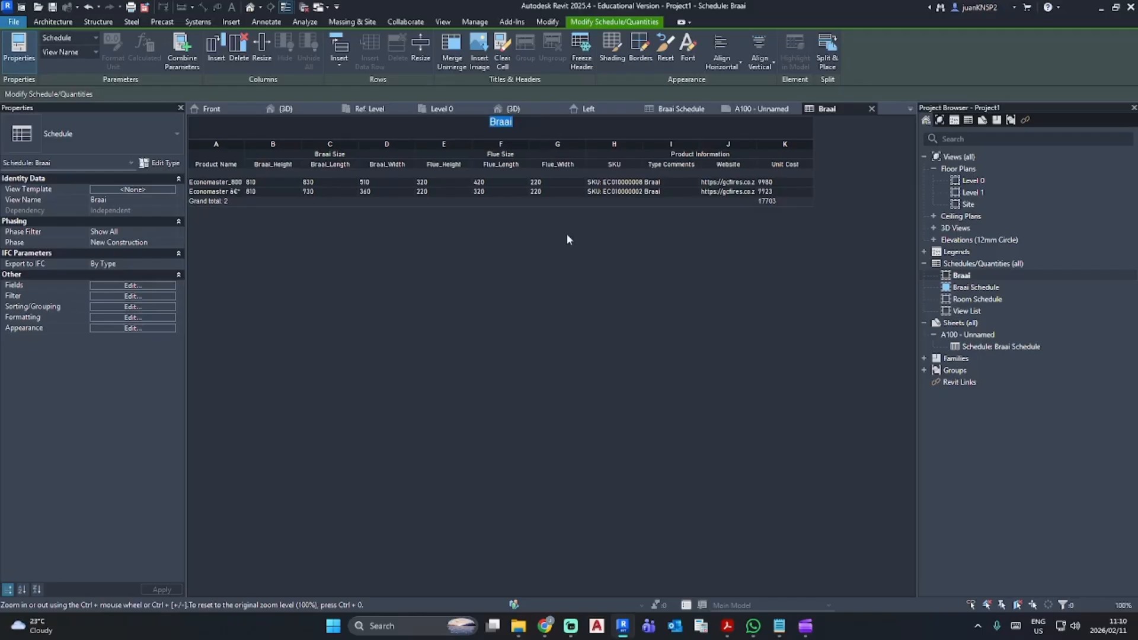
{"action": "double_click", "coordinate": [969, 335]}
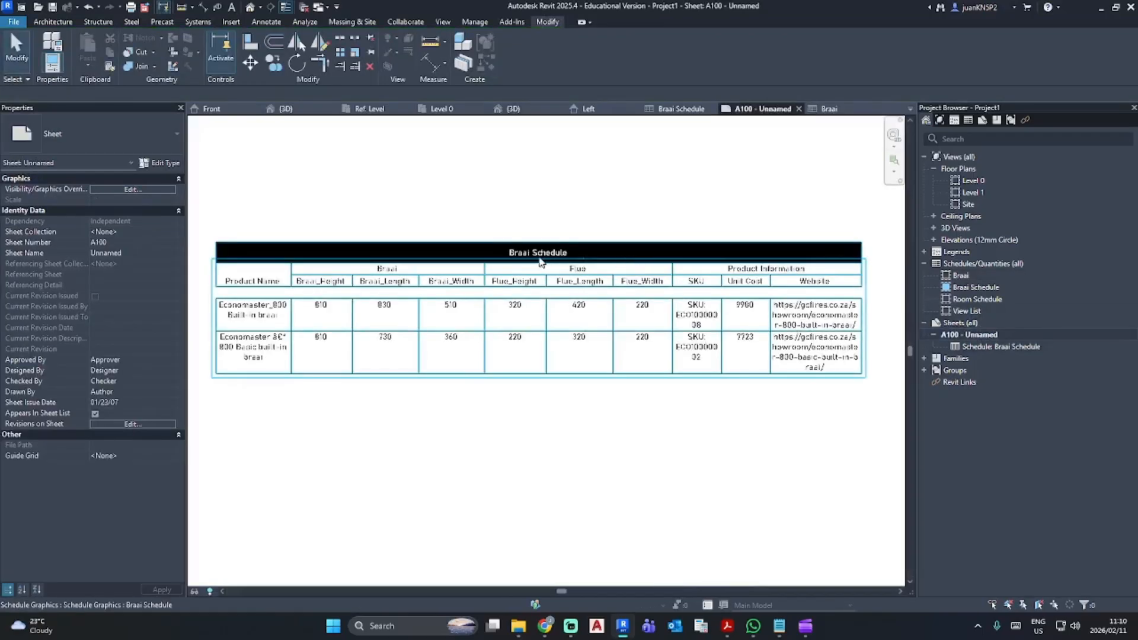
{"action": "scroll", "coordinate": [536, 269], "scroll_direction": "down", "scroll_amount": 3}
{"action": "middle_click_drag", "start_coordinate": [718, 291], "coordinate": [745, 376]}
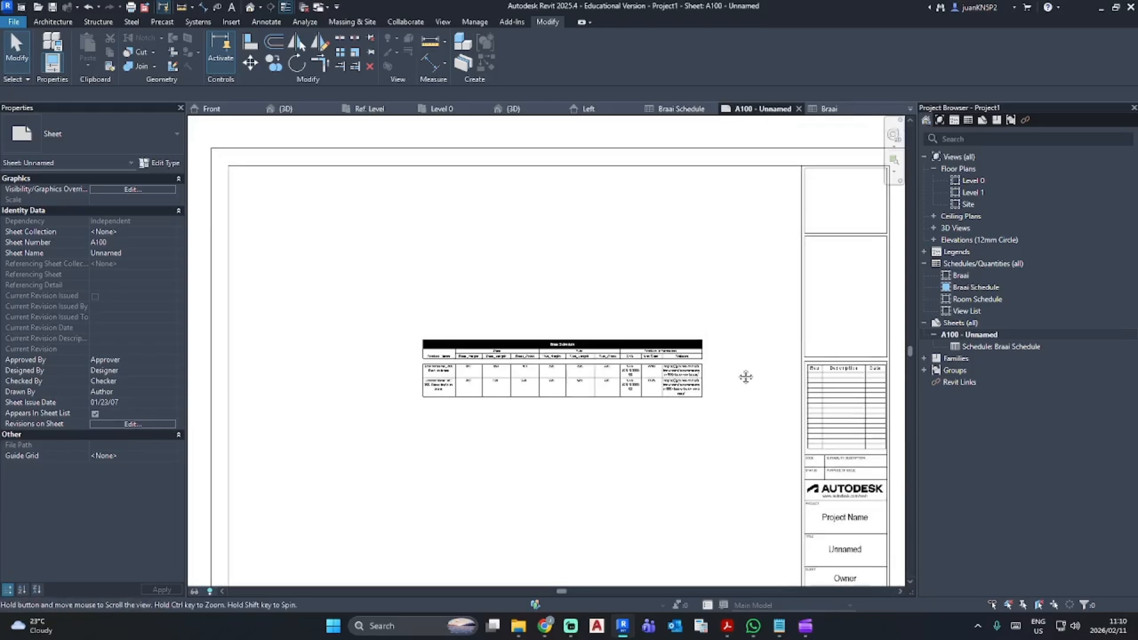
{"action": "scroll", "coordinate": [542, 359], "scroll_direction": "up", "scroll_amount": 3}
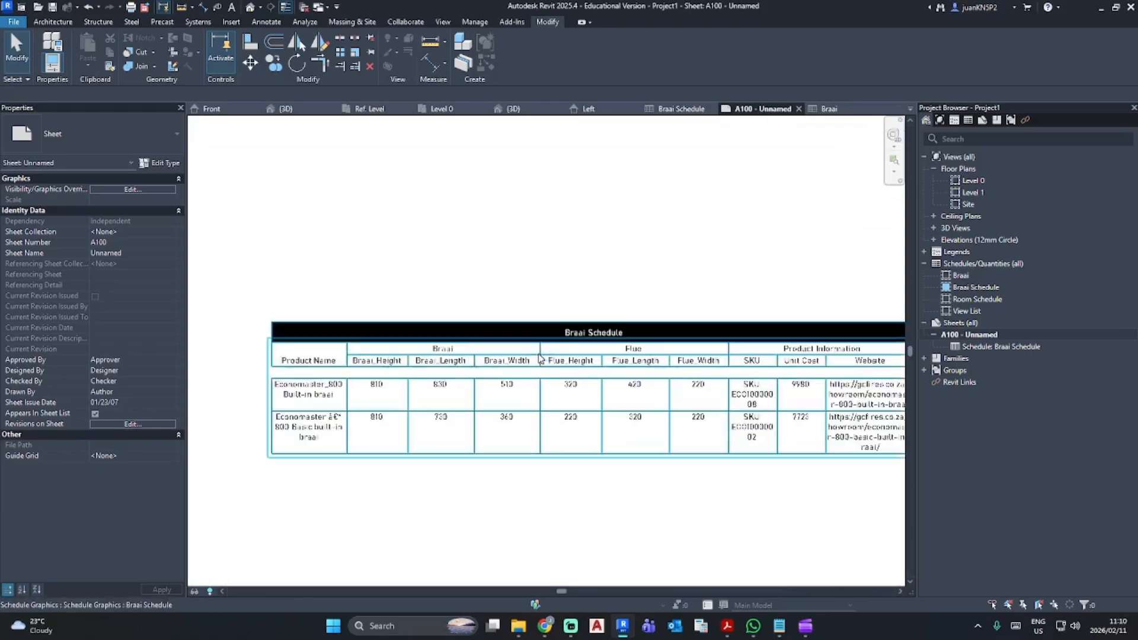
{"action": "scroll", "coordinate": [719, 322], "scroll_direction": "up", "scroll_amount": 2}
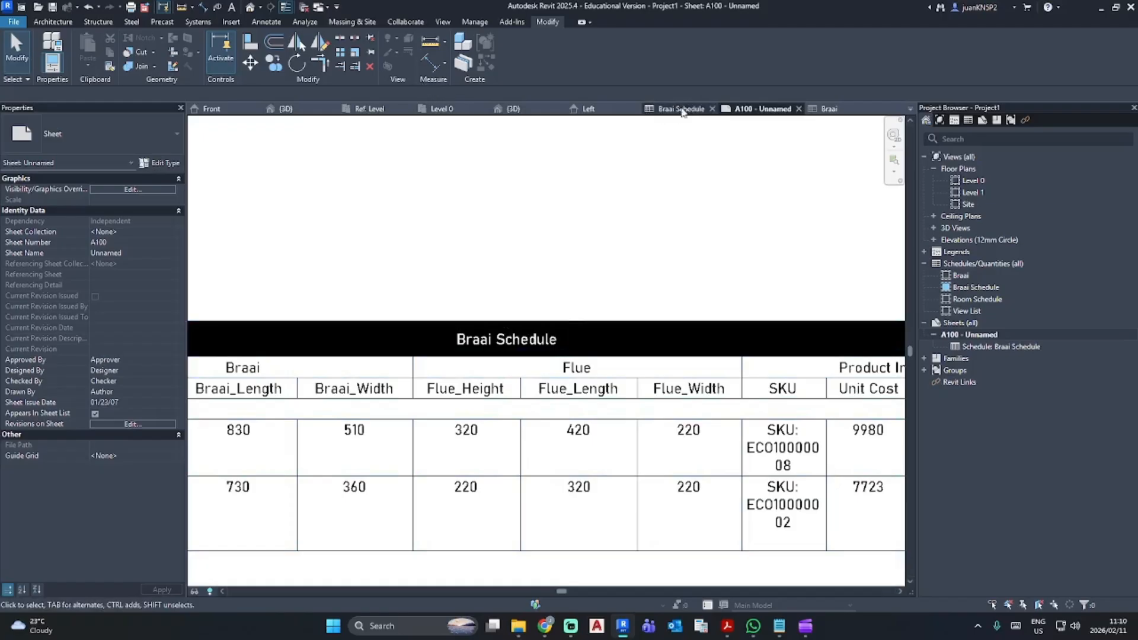
{"action": "left_click", "coordinate": [824, 109]}
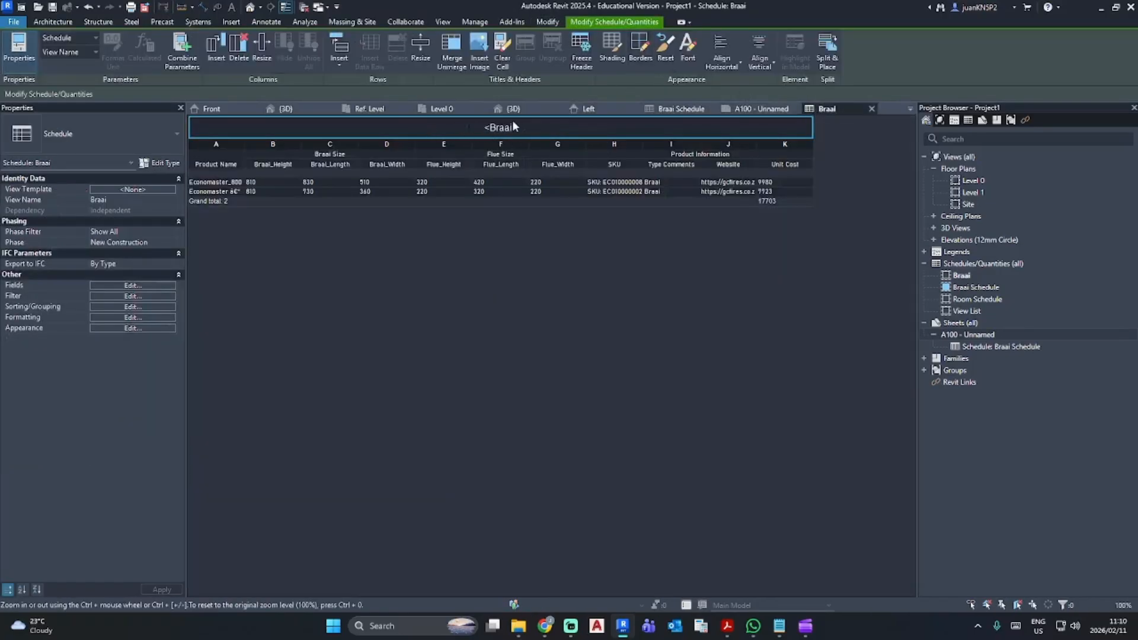
{"action": "left_click", "coordinate": [627, 46]}
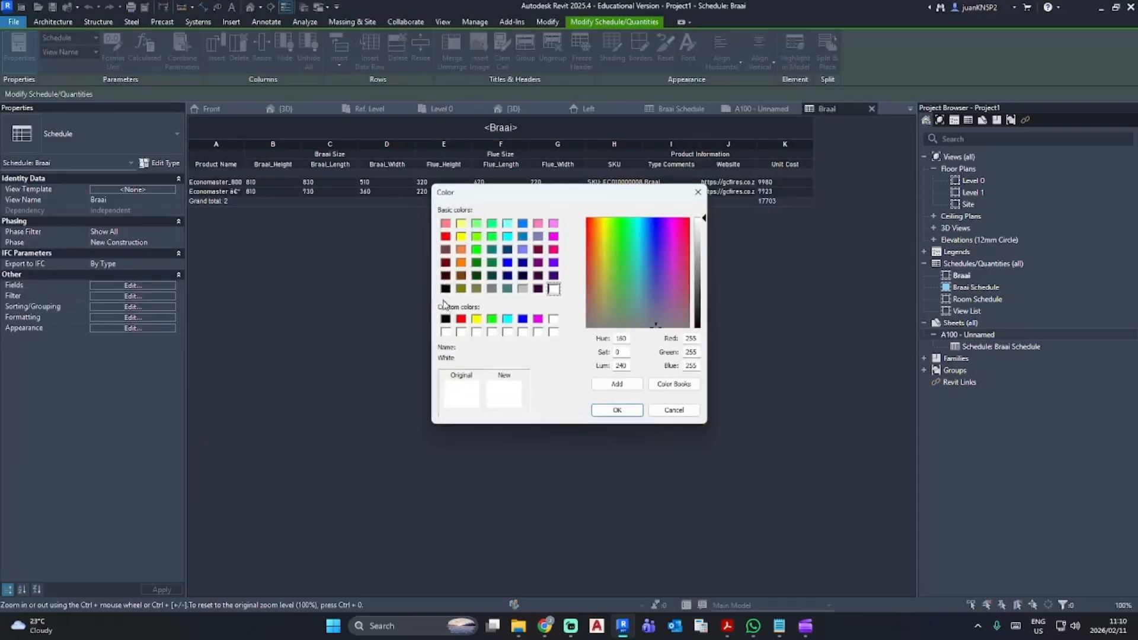
{"action": "left_click", "coordinate": [445, 319]}
{"action": "left_click", "coordinate": [627, 415]}
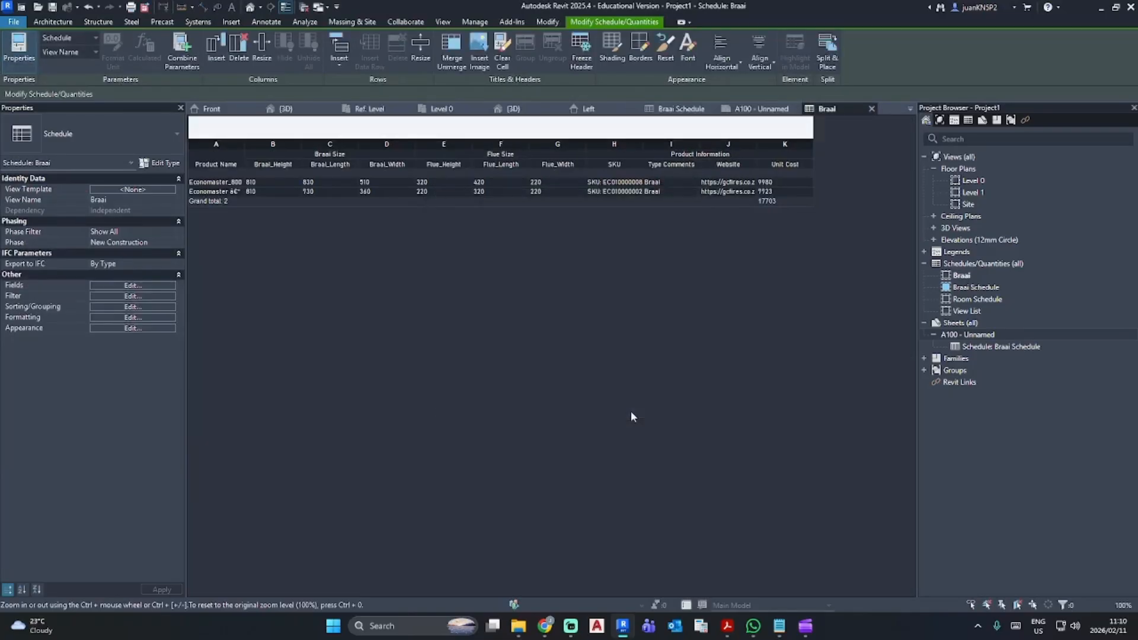
Step: Set the Braai schedule's title font to Bahnschrift with the near-white font color RGB 247-247-247
{"action": "left_click", "coordinate": [486, 127]}
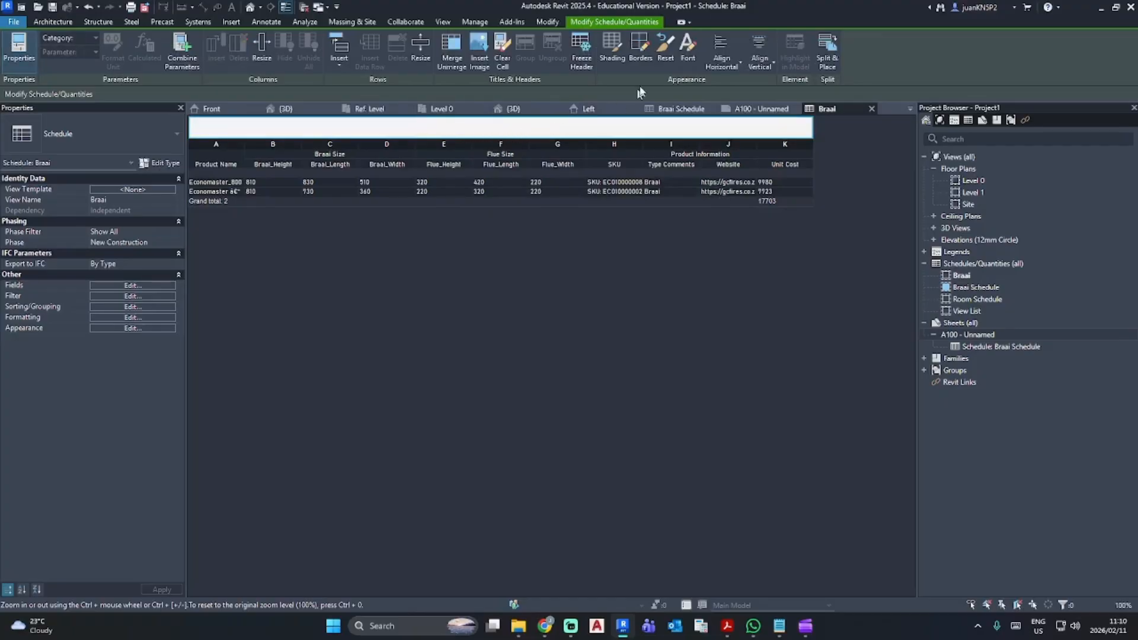
{"action": "left_click", "coordinate": [686, 51]}
{"action": "left_click", "coordinate": [562, 255]}
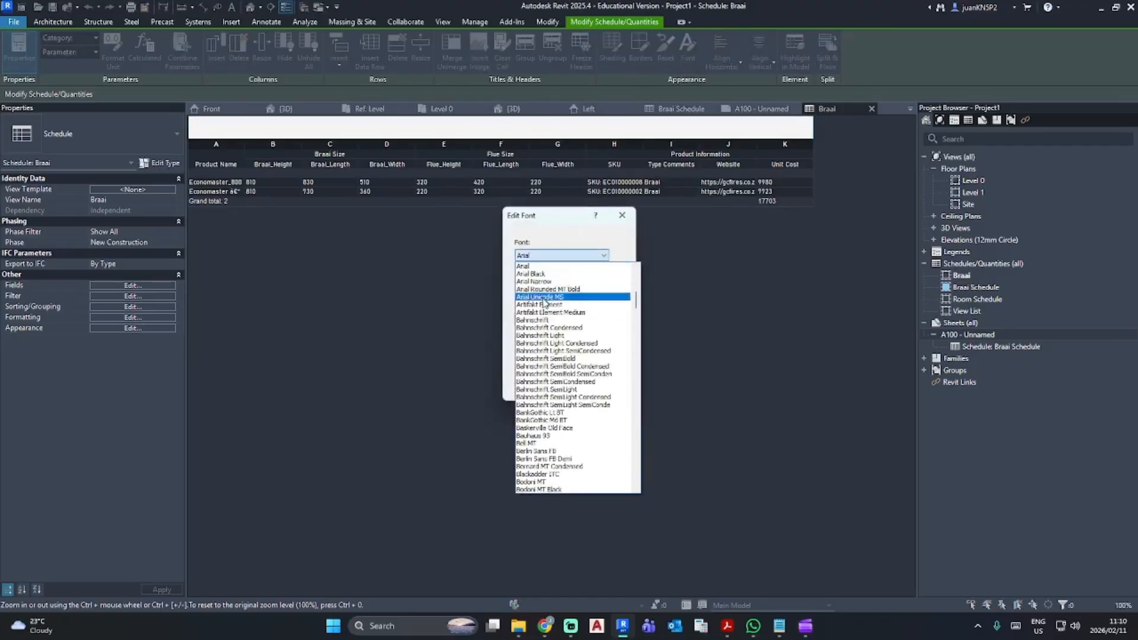
{"action": "left_click", "coordinate": [542, 324]}
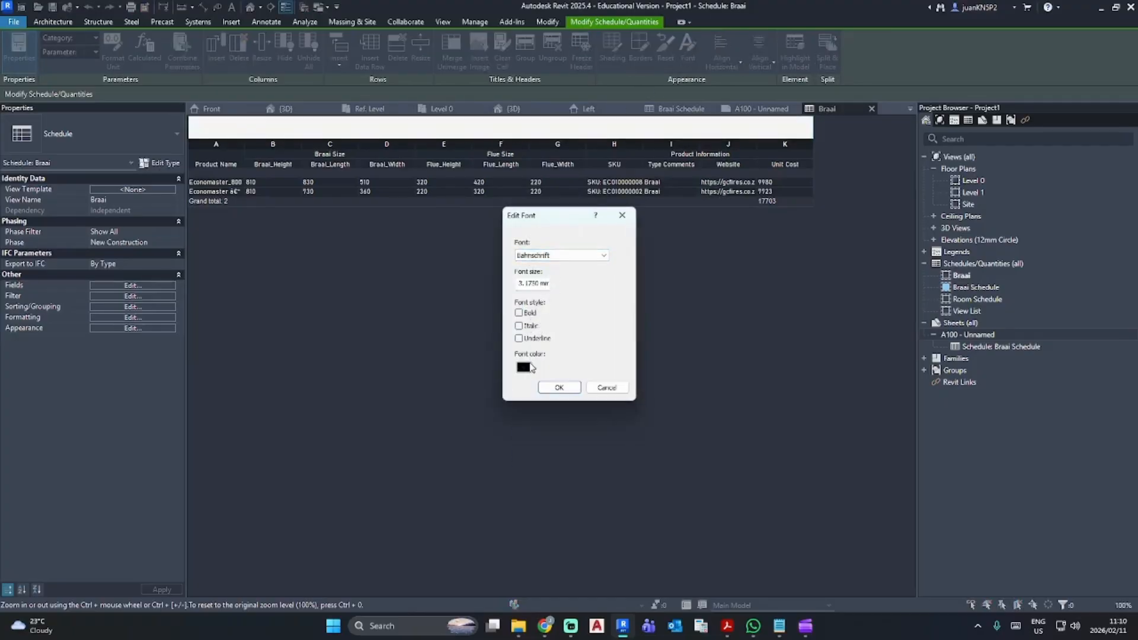
{"action": "left_click", "coordinate": [524, 366]}
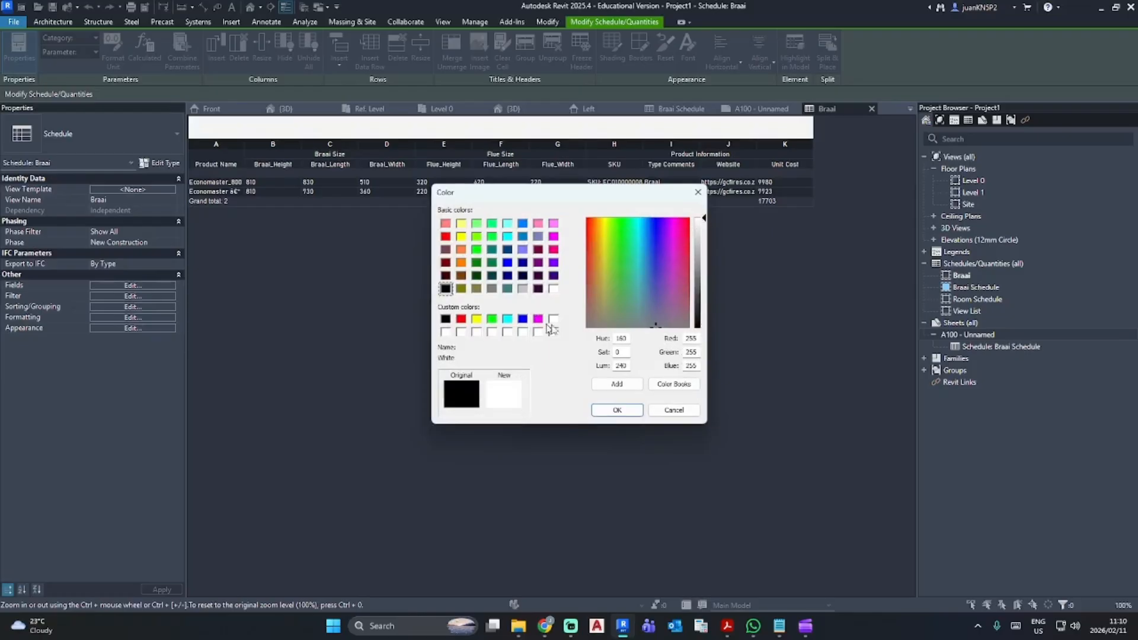
{"action": "left_click", "coordinate": [701, 224]}
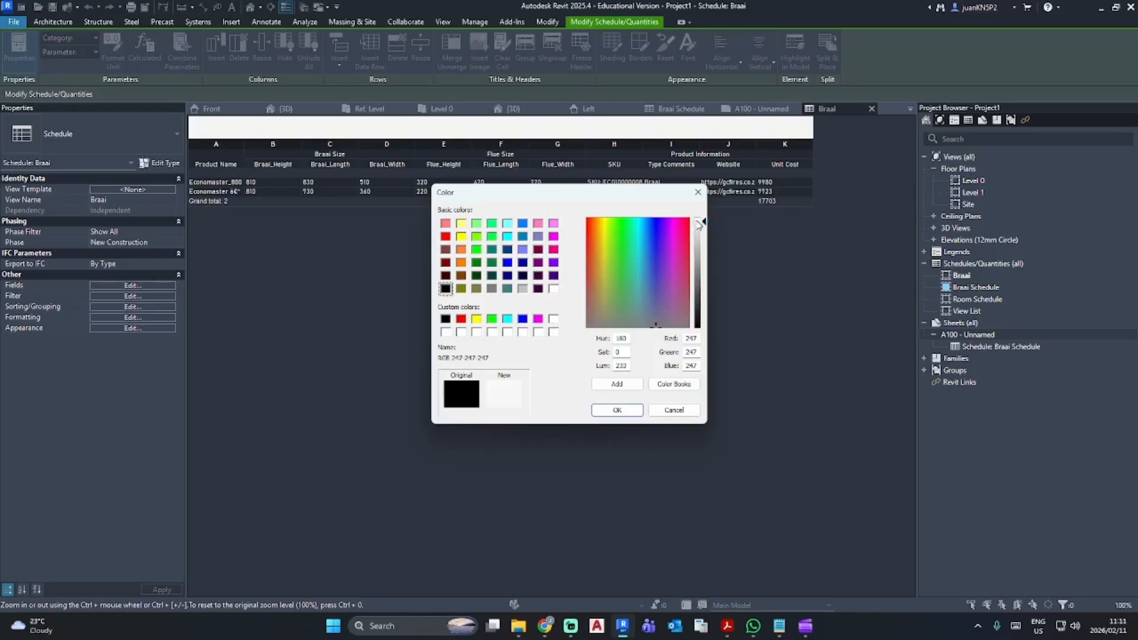
{"action": "left_click", "coordinate": [617, 411]}
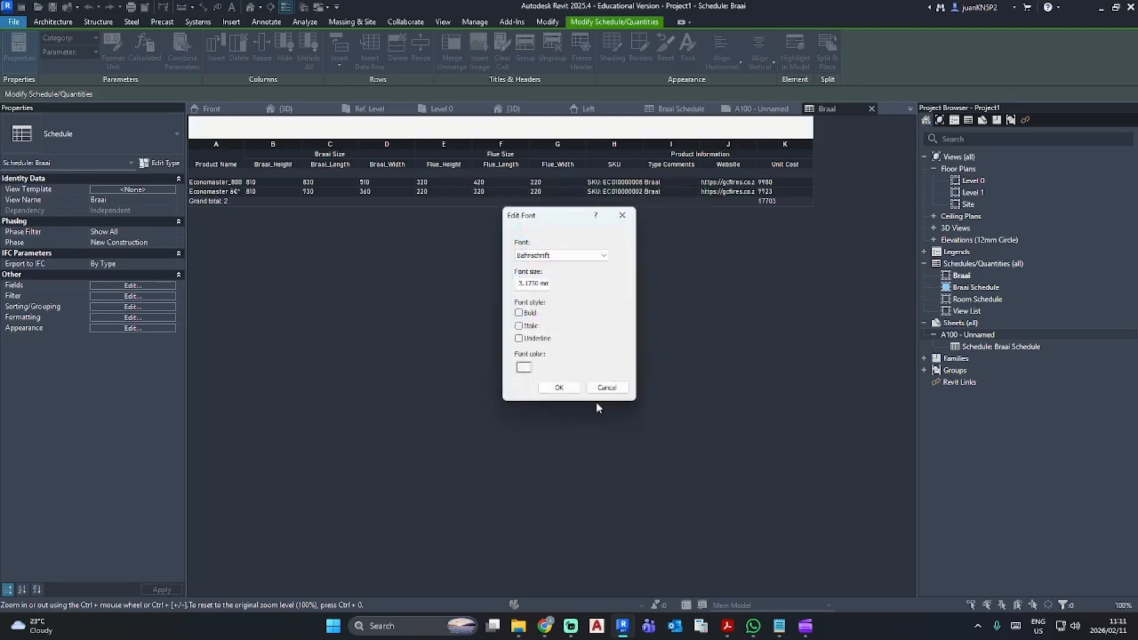
{"action": "left_click", "coordinate": [559, 391]}
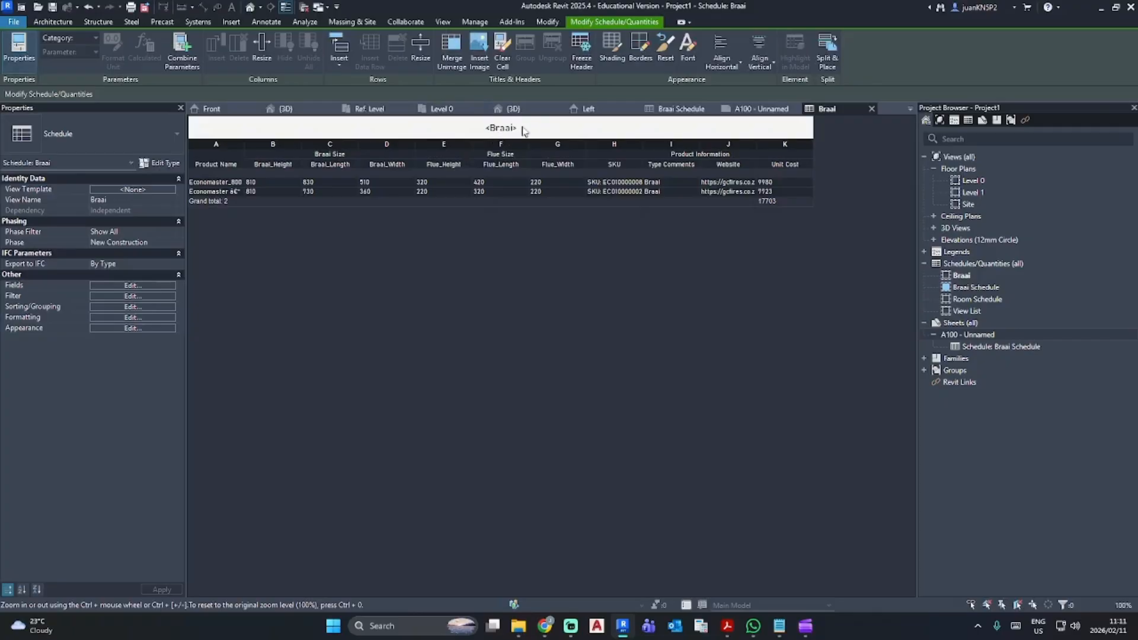
Step: Place the Braai schedule on sheet A100, directly below the existing Braai Schedule, and inspect it up close
{"action": "double_click", "coordinate": [972, 334]}
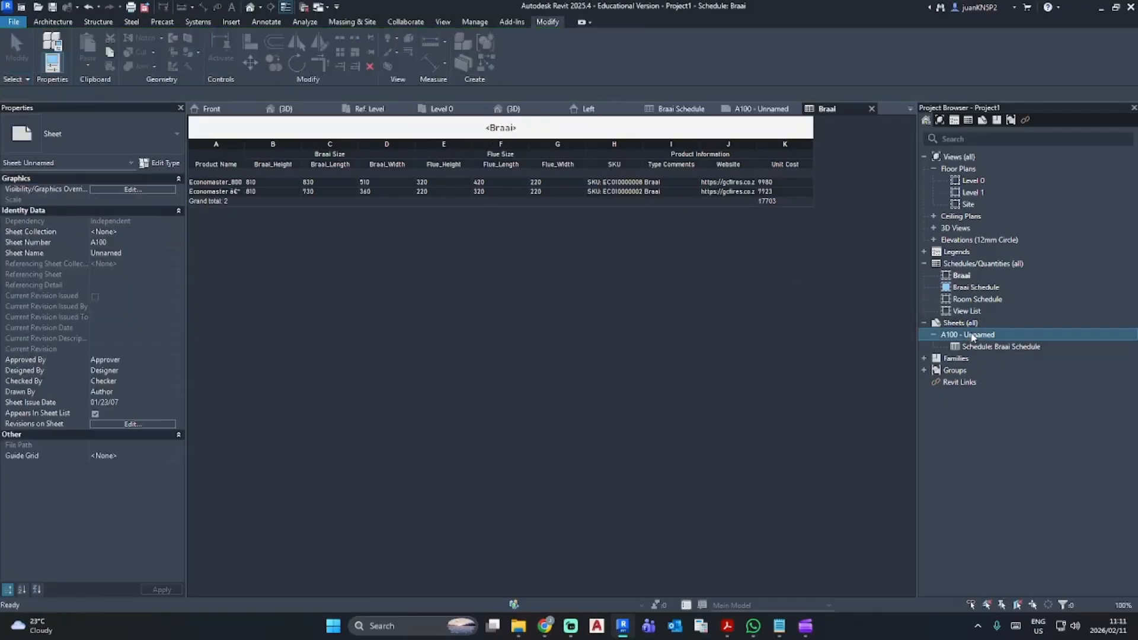
{"action": "scroll", "coordinate": [615, 256], "scroll_direction": "down", "scroll_amount": 5}
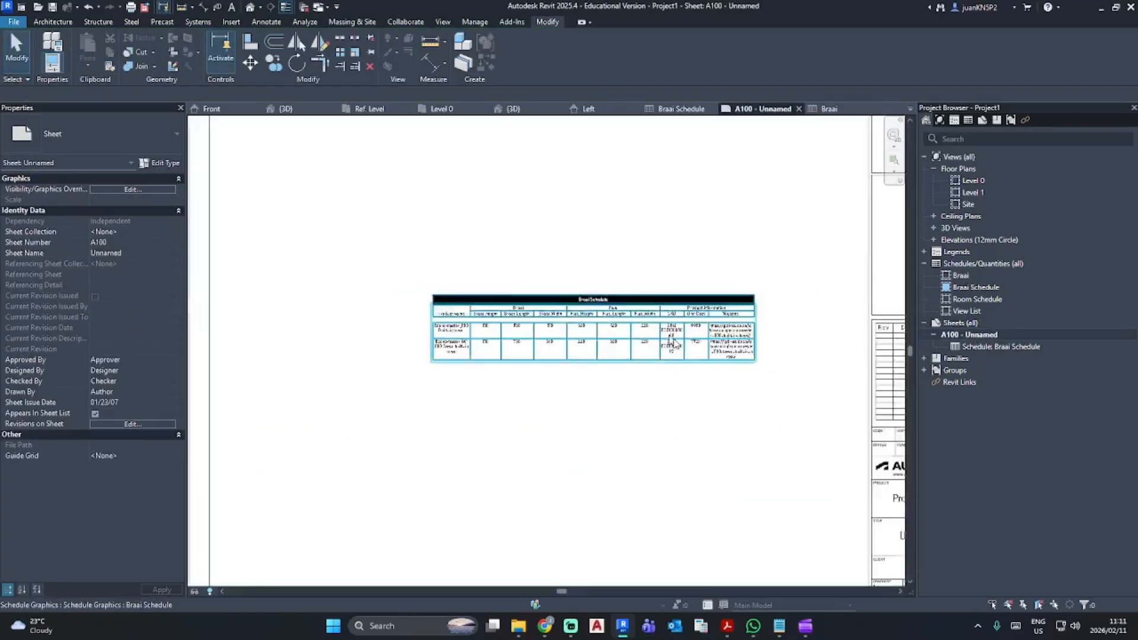
{"action": "left_click", "coordinate": [1006, 276]}
{"action": "left_click_drag", "start_coordinate": [1008, 279], "coordinate": [543, 356]}
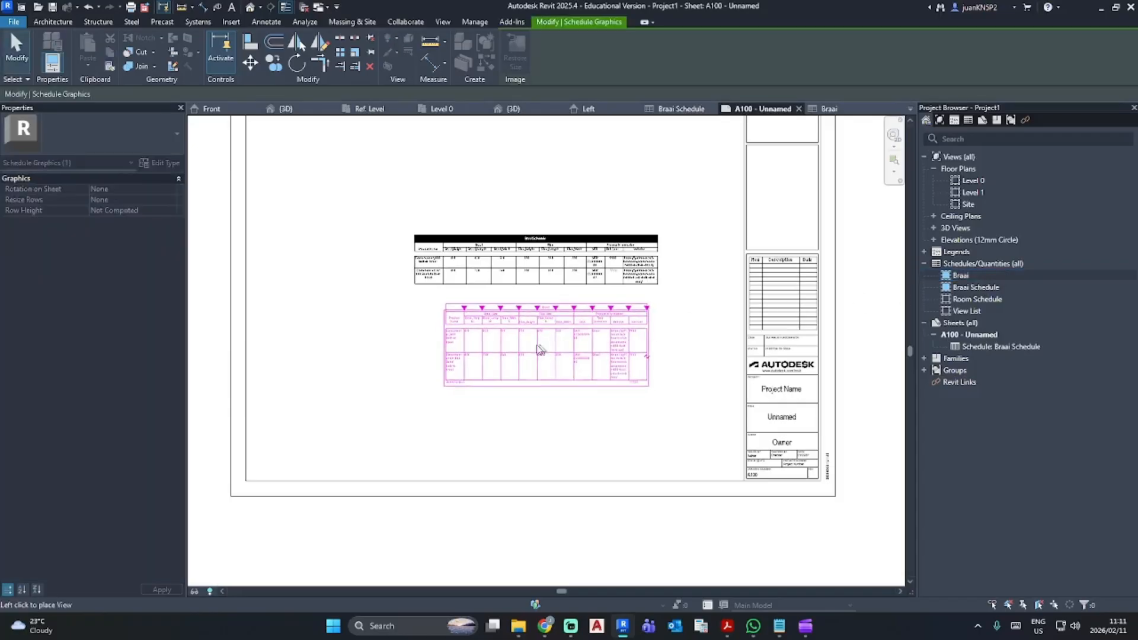
{"action": "left_click", "coordinate": [519, 340]}
{"action": "left_click", "coordinate": [648, 356]}
{"action": "scroll", "coordinate": [524, 330], "scroll_direction": "up", "scroll_amount": 4}
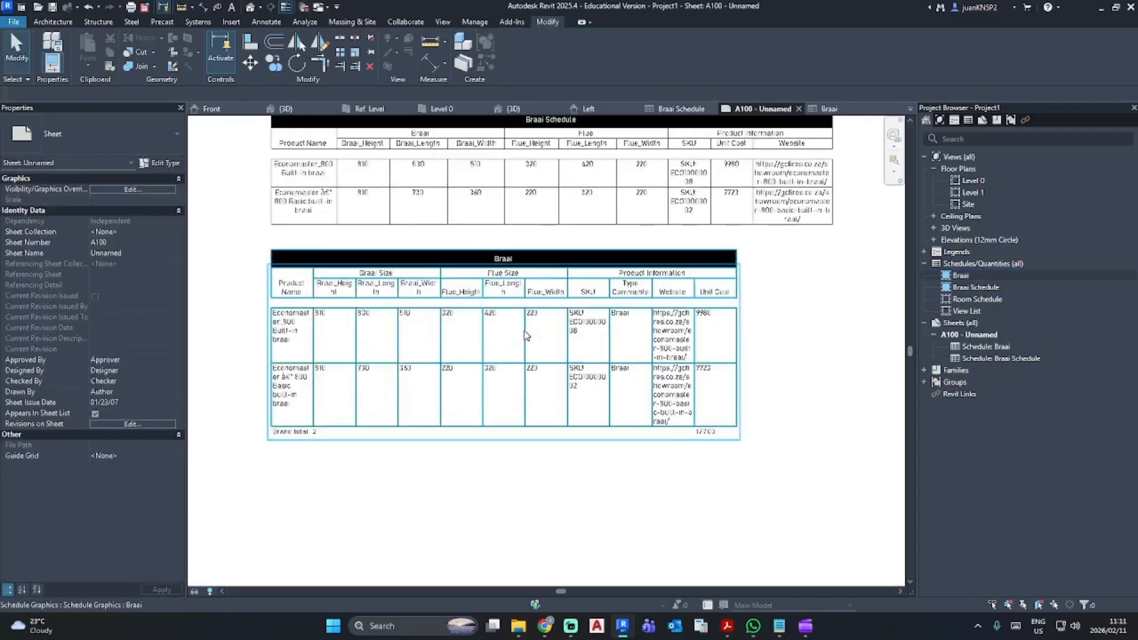
Step: Widen the Product Name, Braai_Height, Braai_Length, Braai_Width, Type Comments and Website columns of the Braai schedule on sheet A100
{"action": "left_click", "coordinate": [364, 330]}
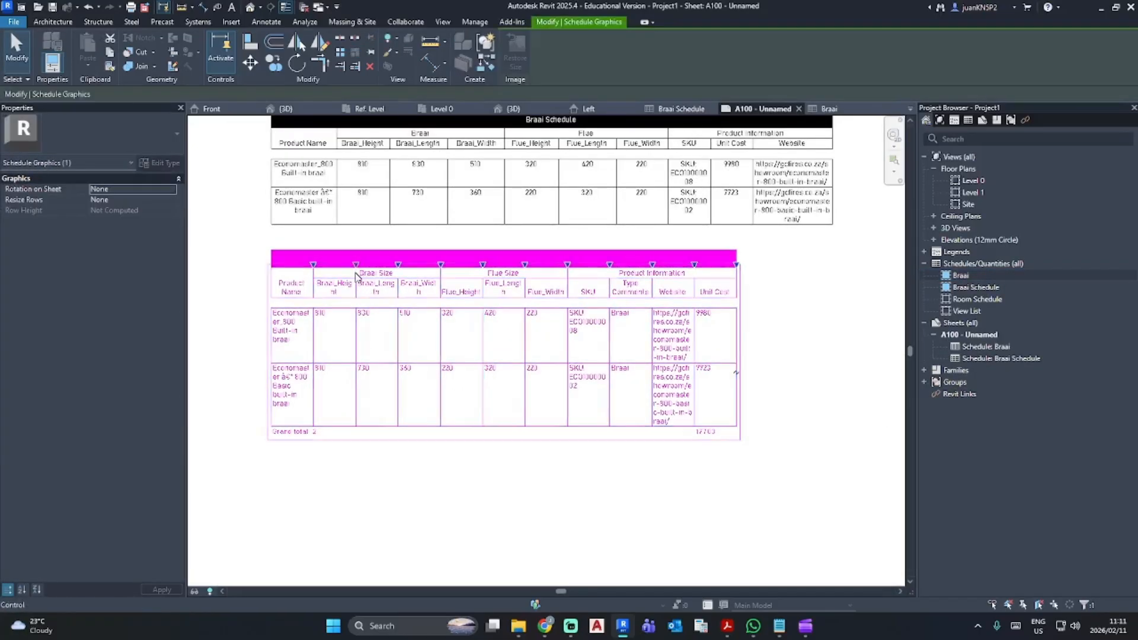
{"action": "left_click_drag", "start_coordinate": [357, 265], "coordinate": [479, 265]}
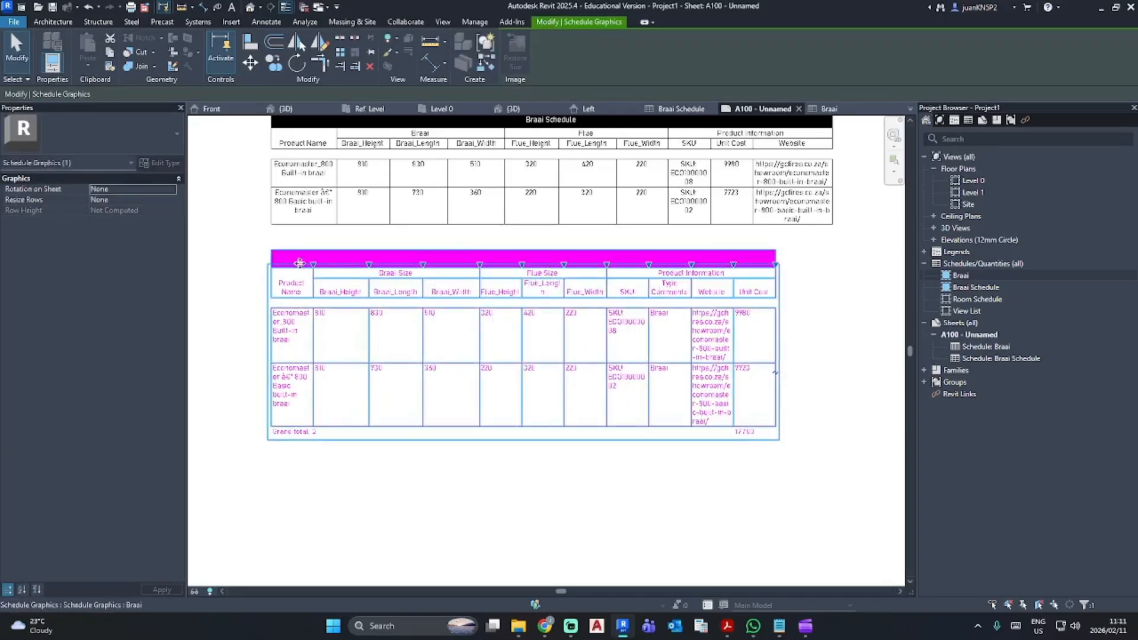
{"action": "left_click_drag", "start_coordinate": [314, 265], "coordinate": [341, 265]}
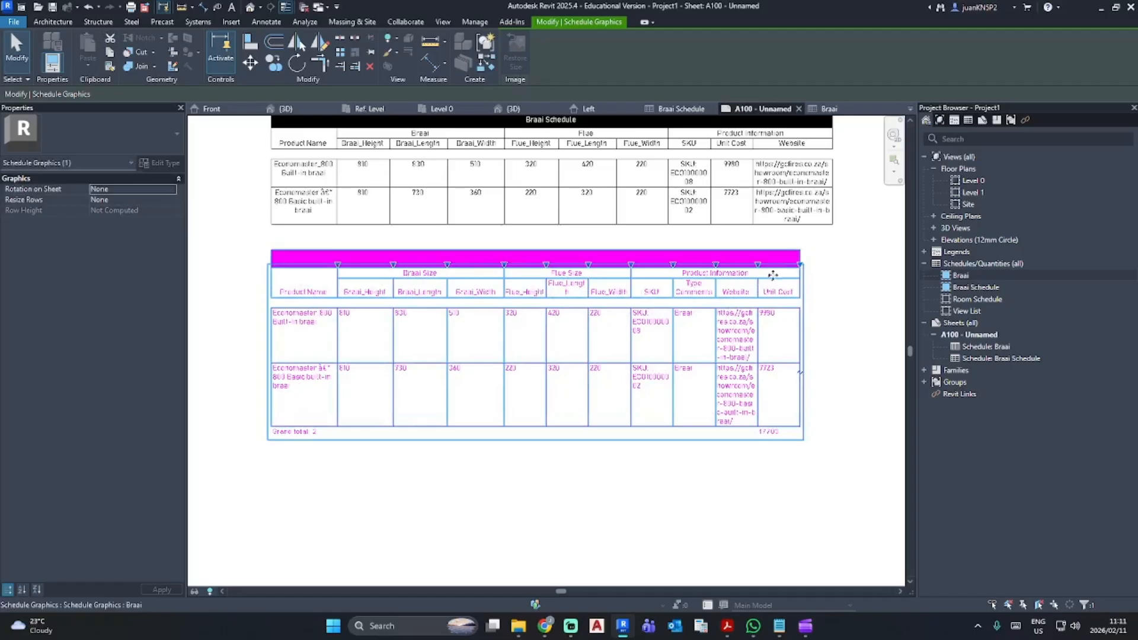
{"action": "left_click_drag", "start_coordinate": [716, 265], "coordinate": [875, 261]}
{"action": "key", "text": "Escape"}
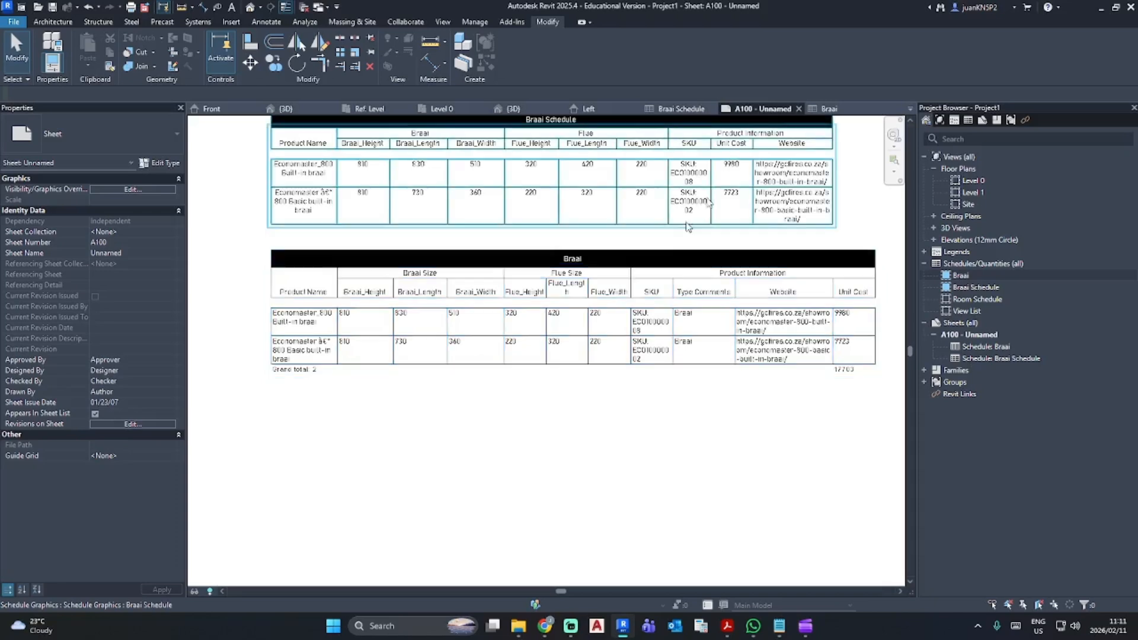
Step: Hide the Type Comments field in the Braai schedule's formatting
{"action": "left_click", "coordinate": [838, 110]}
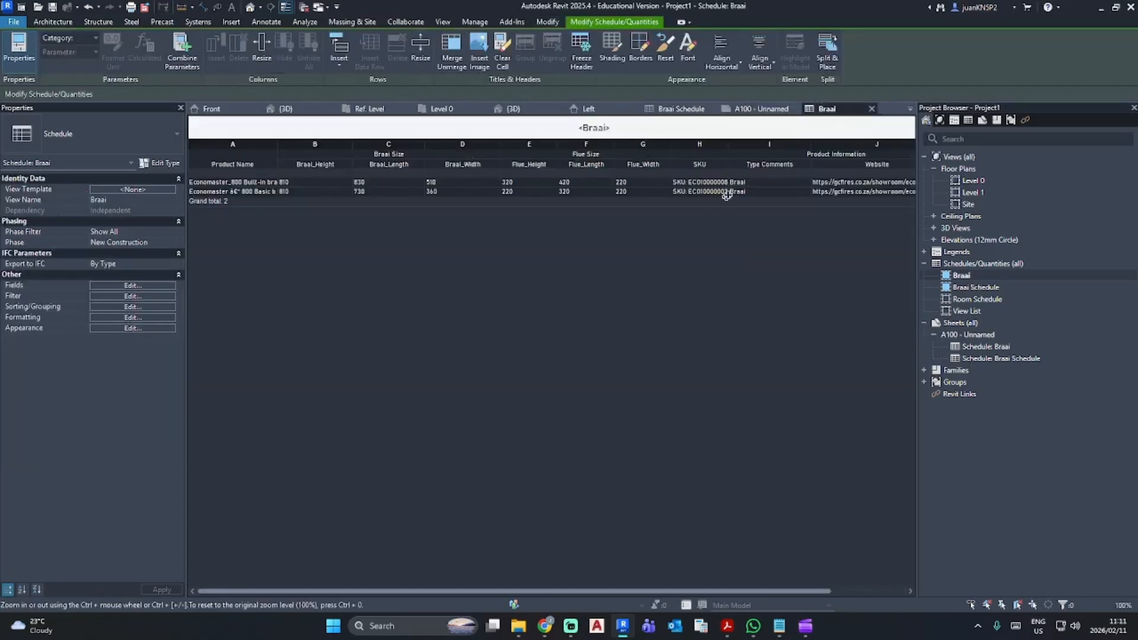
{"action": "left_click", "coordinate": [107, 319]}
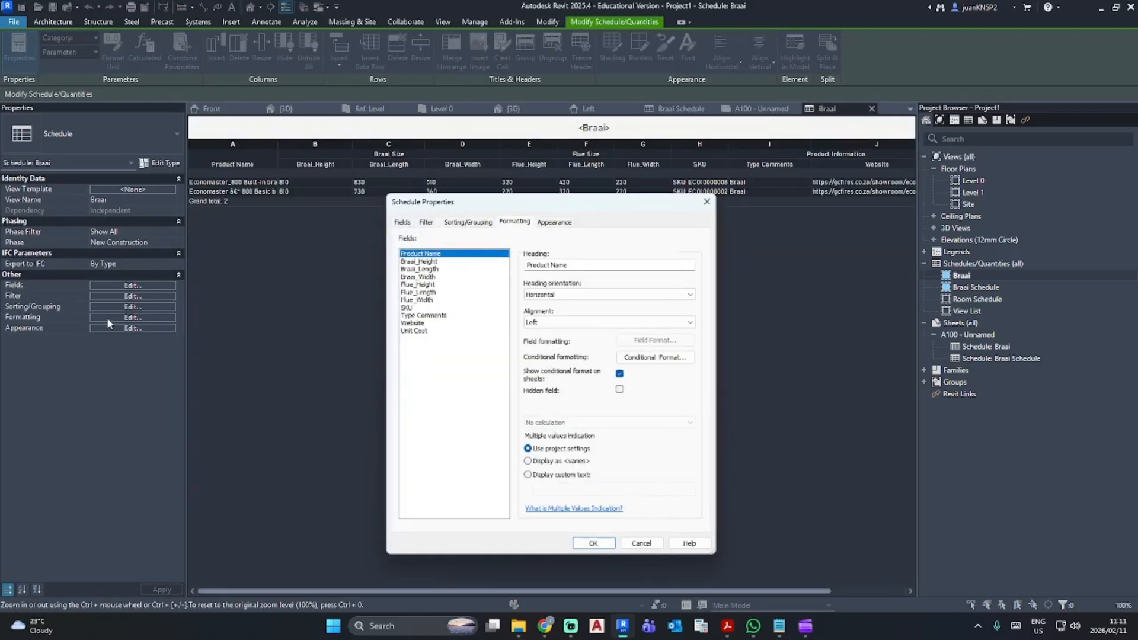
{"action": "left_click", "coordinate": [409, 316]}
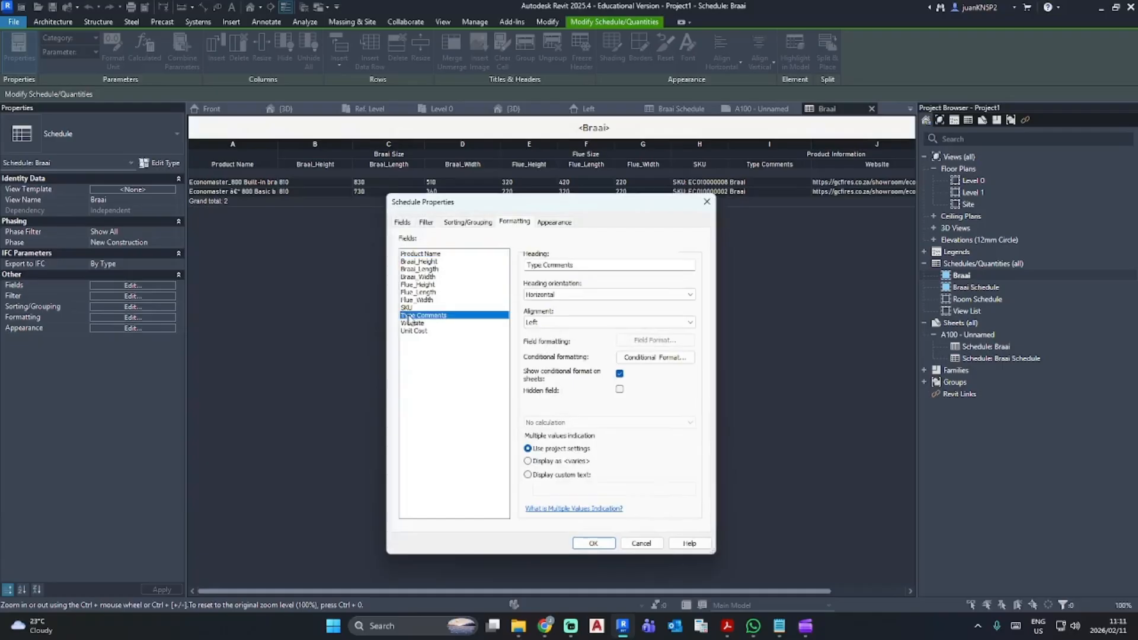
{"action": "left_click", "coordinate": [620, 391]}
{"action": "left_click", "coordinate": [593, 543]}
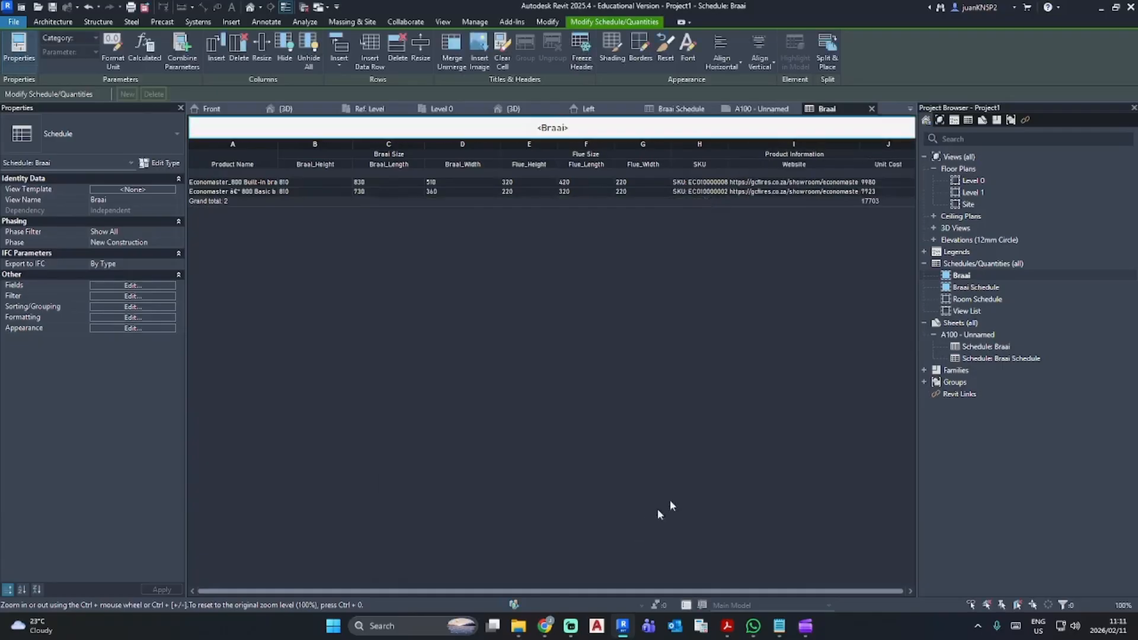
Step: On sheet A100, widen the Unit Cost column of the Braai schedule until its right edge roughly lines up with the schedule above
{"action": "double_click", "coordinate": [1019, 334]}
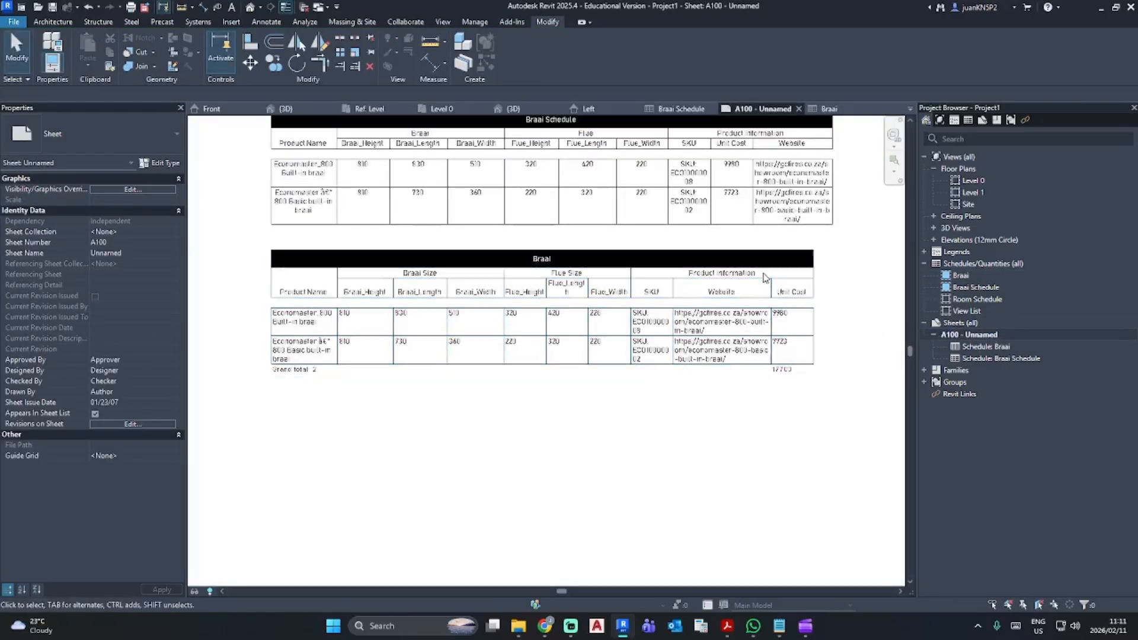
{"action": "left_click", "coordinate": [771, 285]}
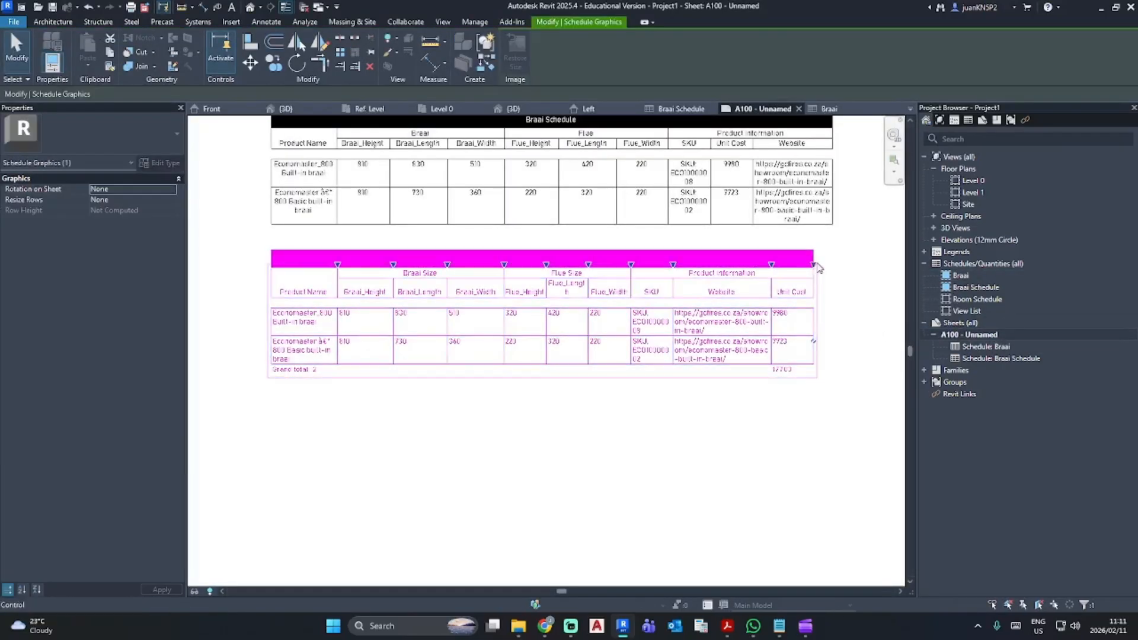
{"action": "left_click_drag", "start_coordinate": [814, 266], "coordinate": [836, 265]}
{"action": "left_click", "coordinate": [750, 389]}
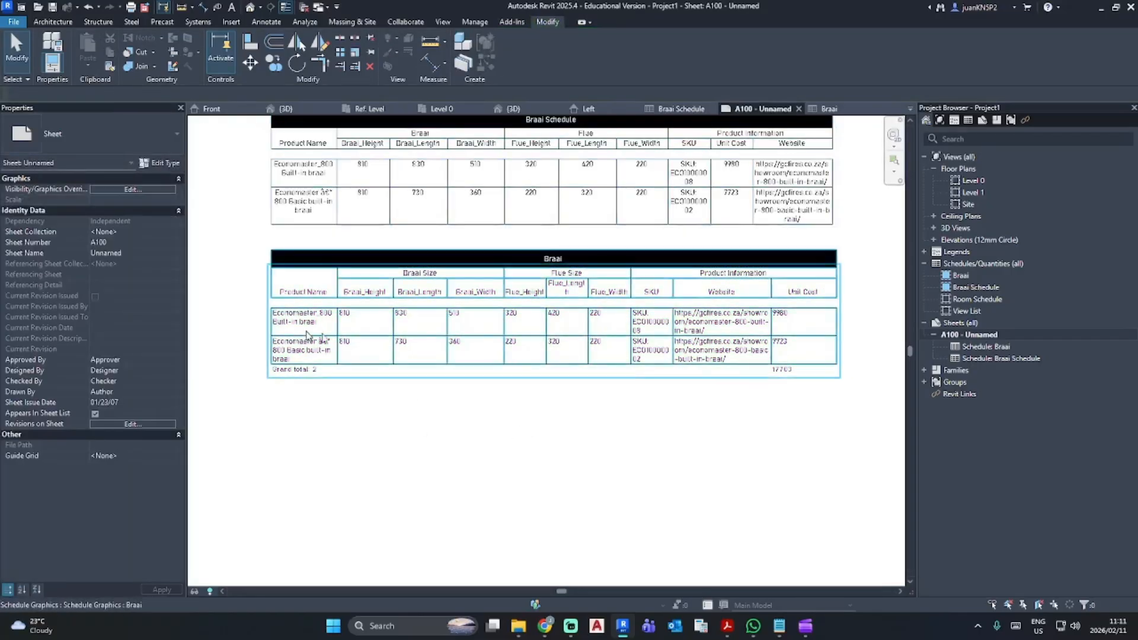
Step: Align all columns of the Braai schedule to the center horizontally and to the middle vertically
{"action": "double_click", "coordinate": [481, 317]}
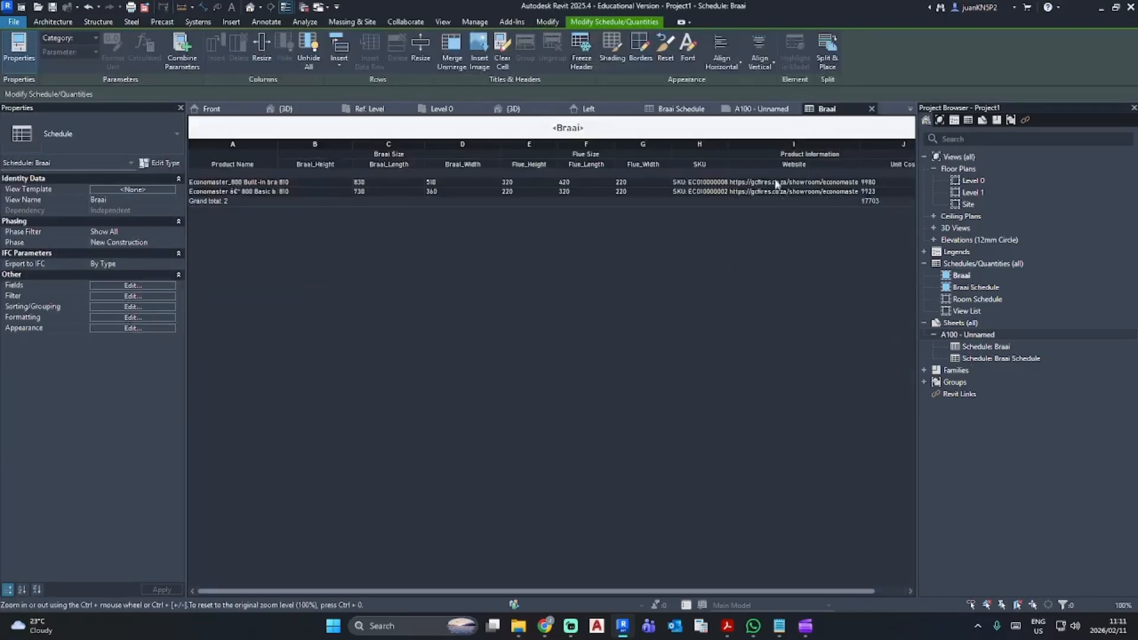
{"action": "left_click_drag", "start_coordinate": [225, 145], "coordinate": [913, 150]}
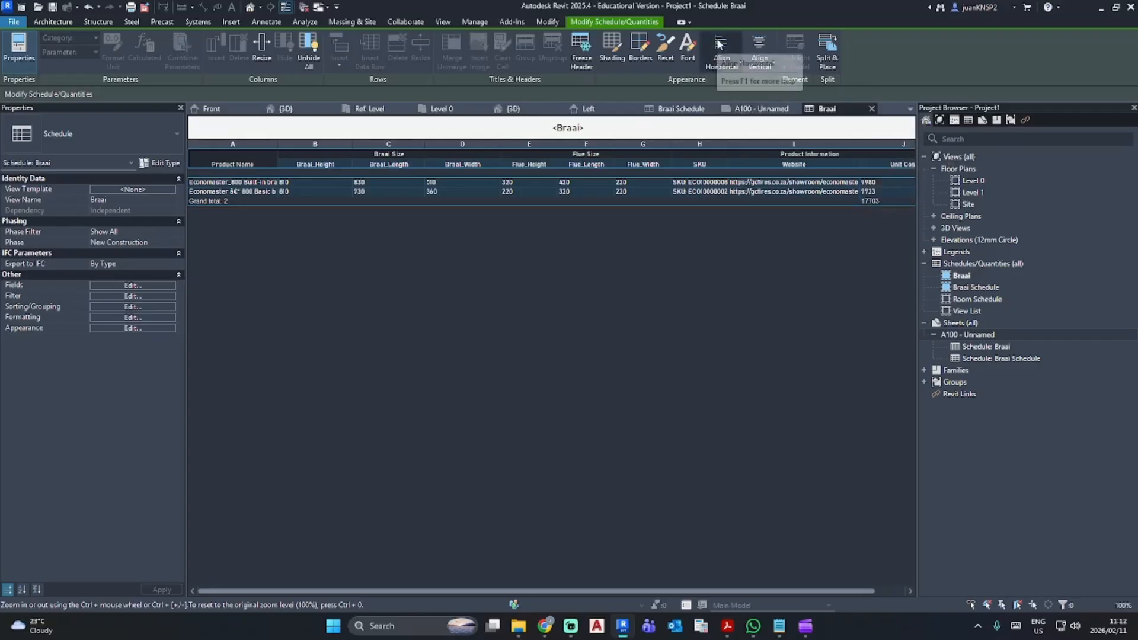
{"action": "left_click", "coordinate": [736, 54]}
{"action": "left_click", "coordinate": [729, 111]}
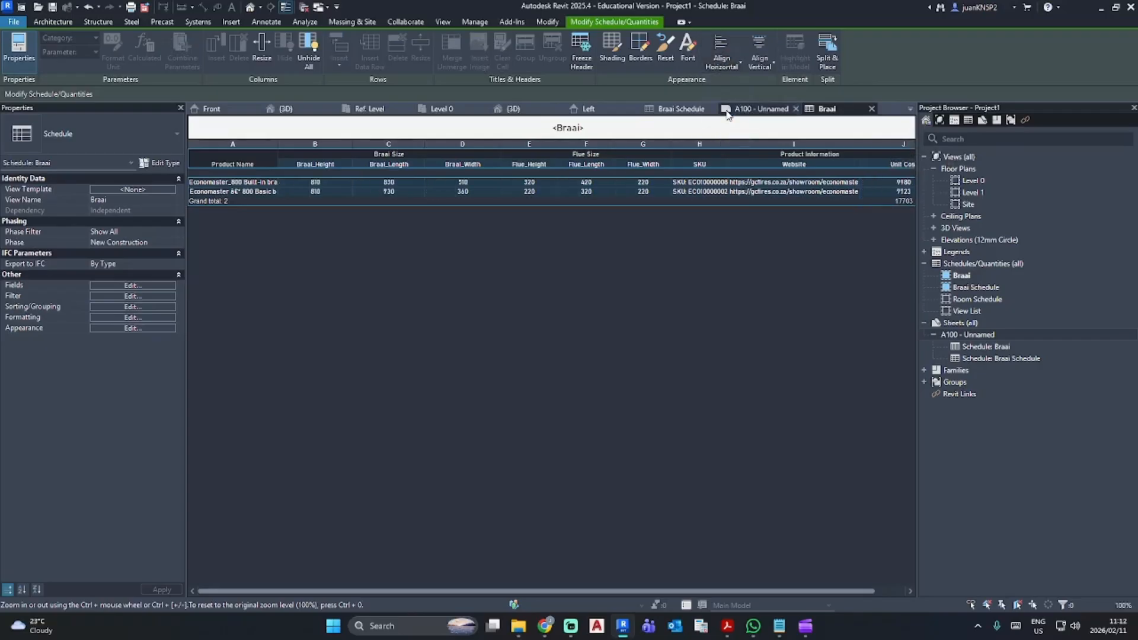
{"action": "left_click", "coordinate": [759, 60]}
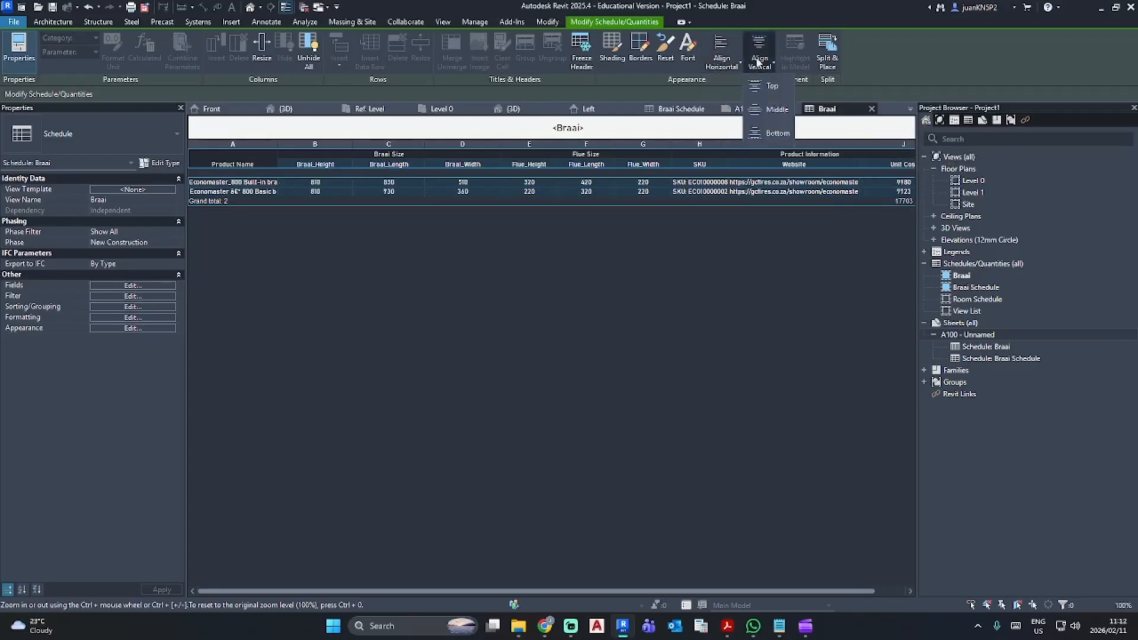
{"action": "left_click", "coordinate": [774, 109]}
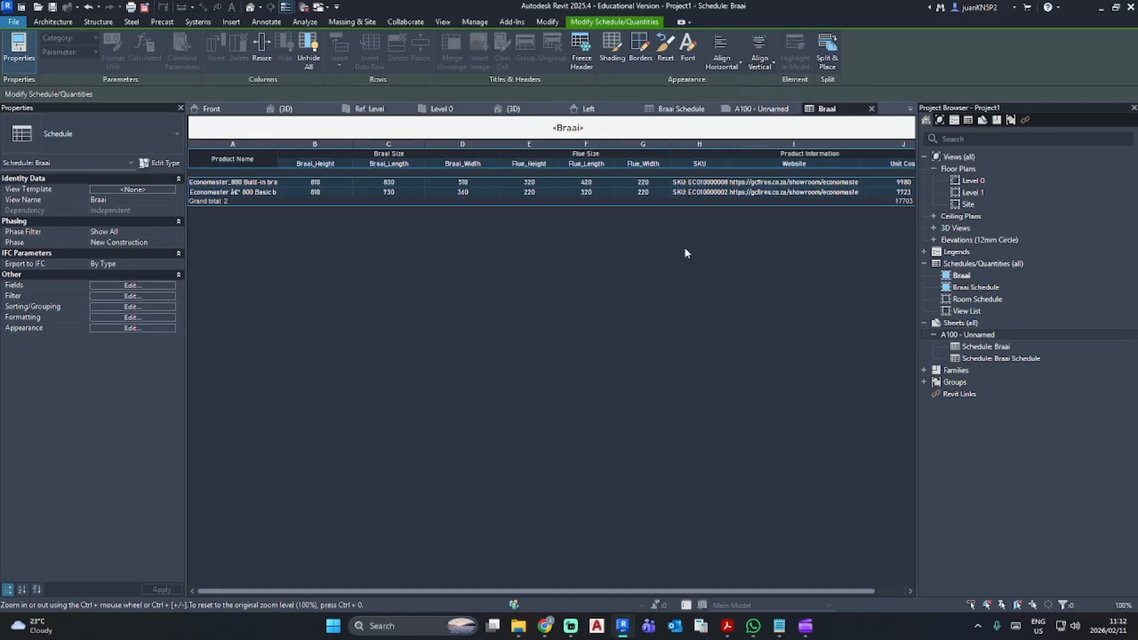
Step: Widen the SKU column of the Braai schedule on sheet A100 so each SKU fits on a single line
{"action": "double_click", "coordinate": [972, 335]}
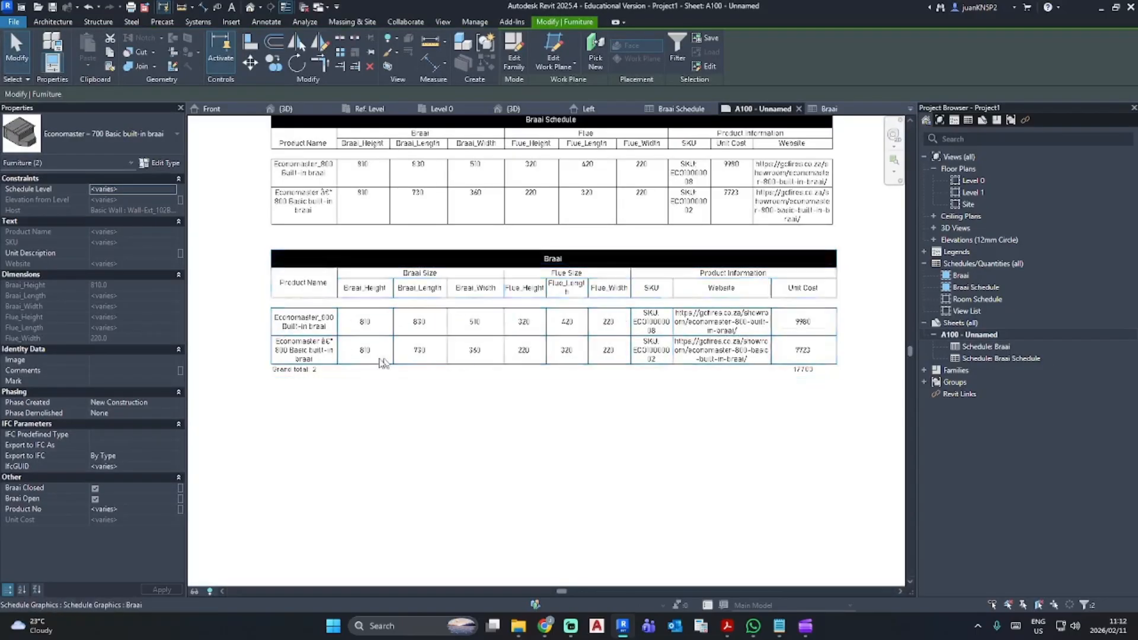
{"action": "left_click", "coordinate": [670, 298]}
{"action": "left_click_drag", "start_coordinate": [673, 264], "coordinate": [718, 265]}
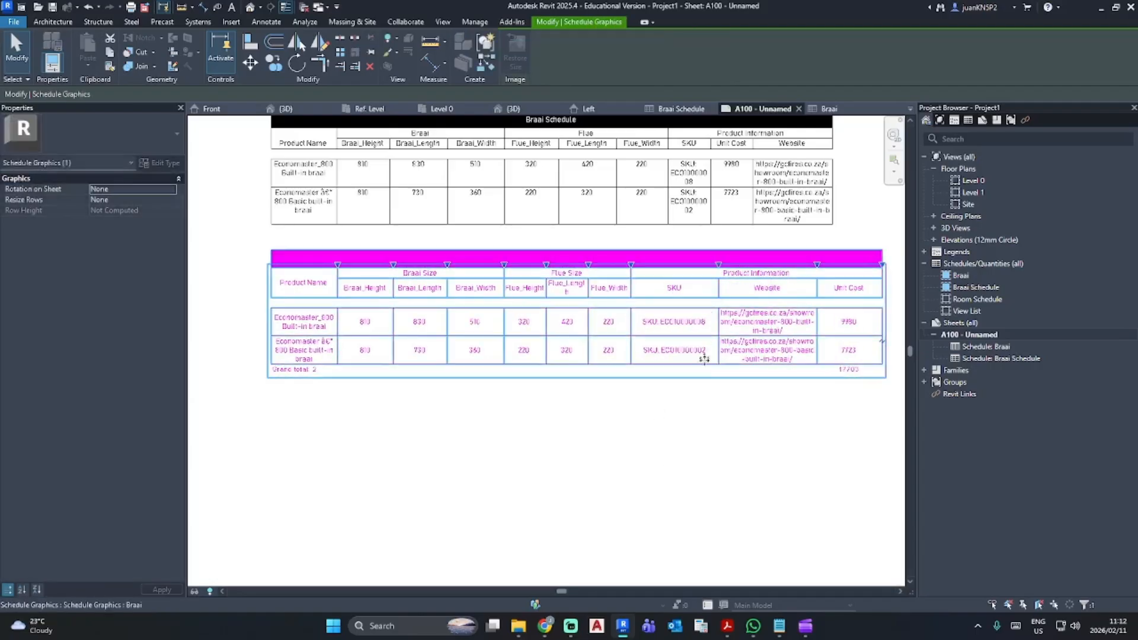
{"action": "left_click", "coordinate": [714, 451]}
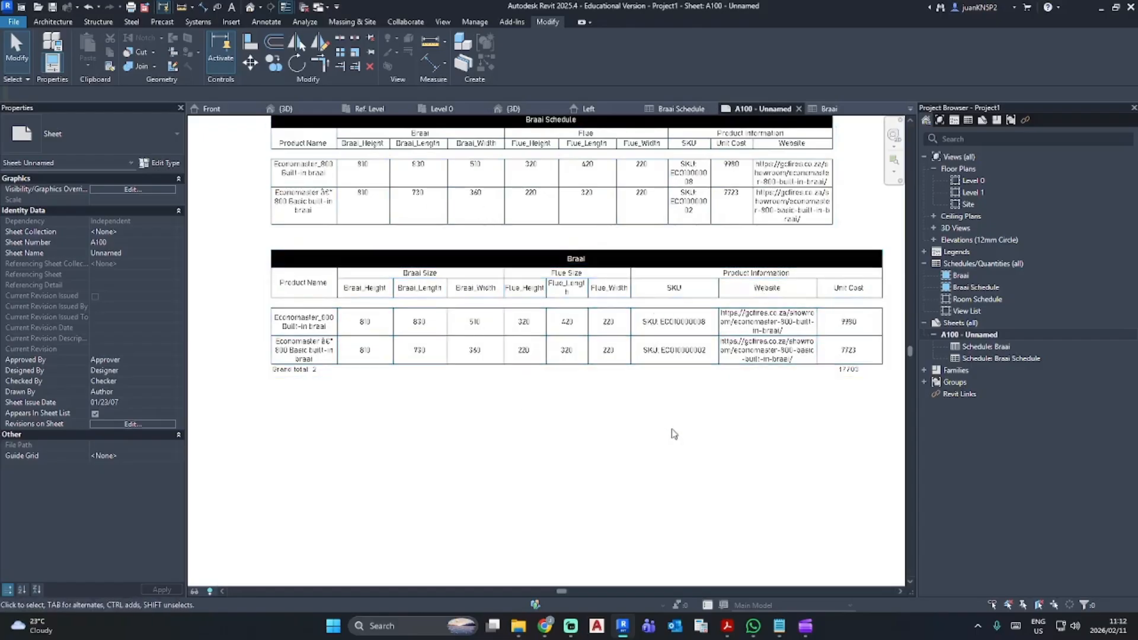
Step: Widen the Flue_Length column of the Braai schedule on the sheet so its heading fits on one line
{"action": "middle_click_drag", "start_coordinate": [673, 431], "coordinate": [640, 450]}
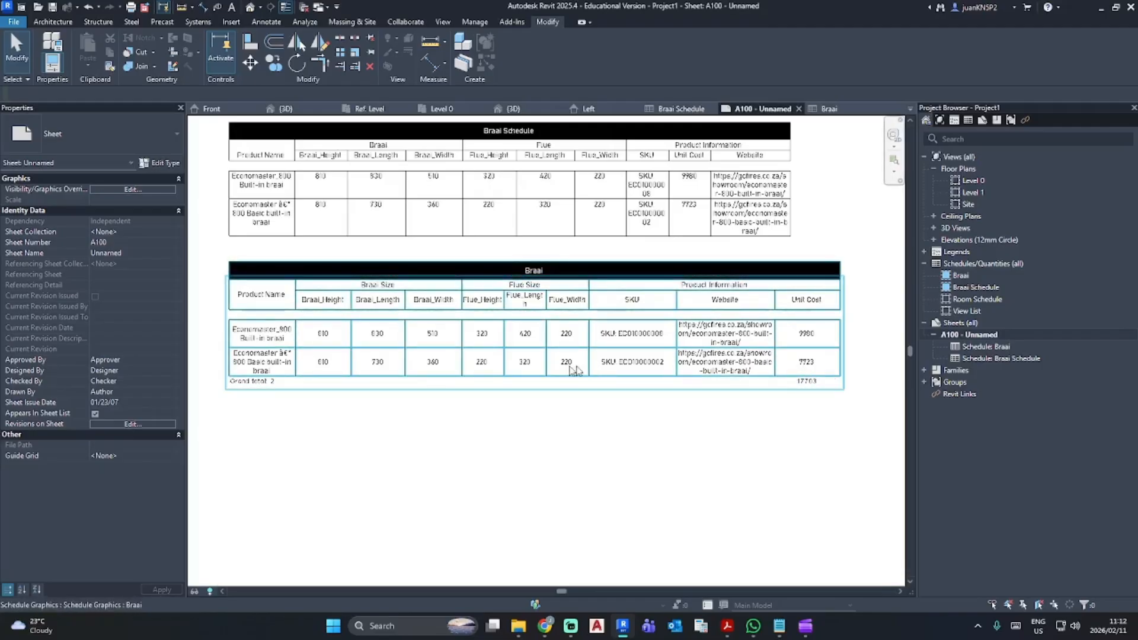
{"action": "left_click", "coordinate": [548, 305]}
{"action": "left_click_drag", "start_coordinate": [549, 286], "coordinate": [558, 277]}
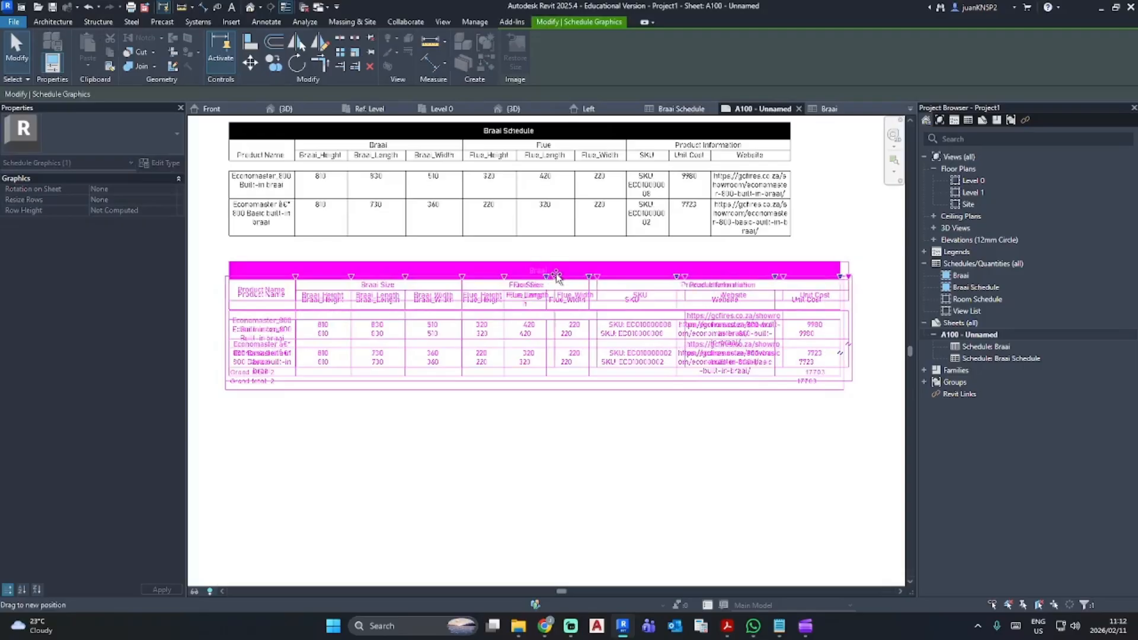
{"action": "left_click", "coordinate": [607, 457]}
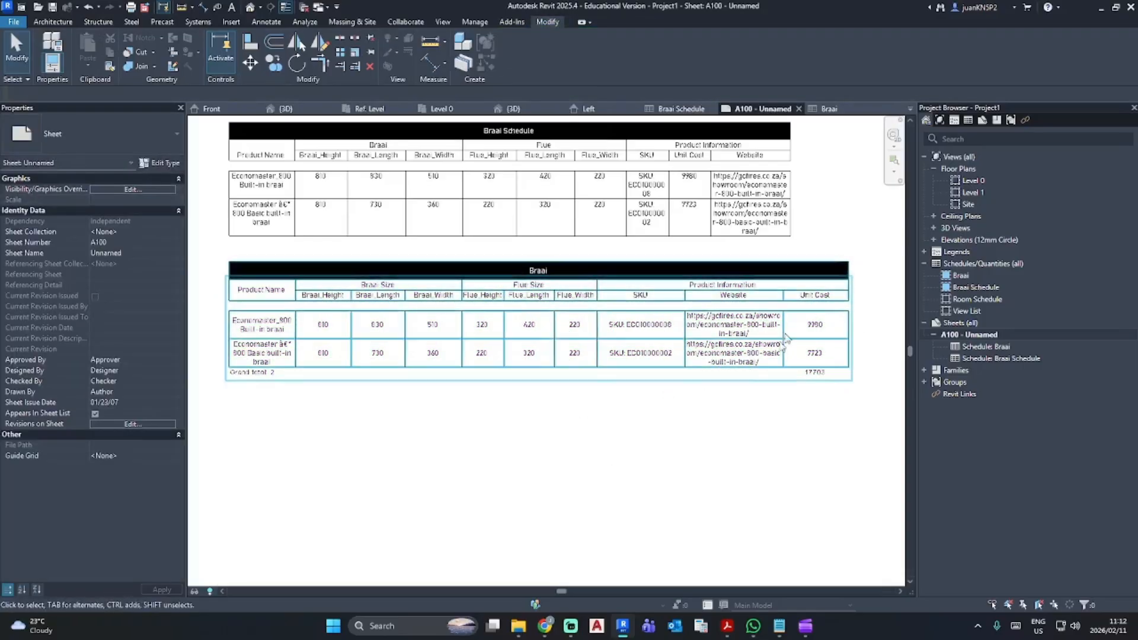
Step: Switch to Chrome and examine the Economaster 800 Basic built-in braai page, including its description, additional information and related products, then return to Revit
{"action": "mouse_move", "coordinate": [544, 626]}
{"action": "left_click", "coordinate": [610, 563]}
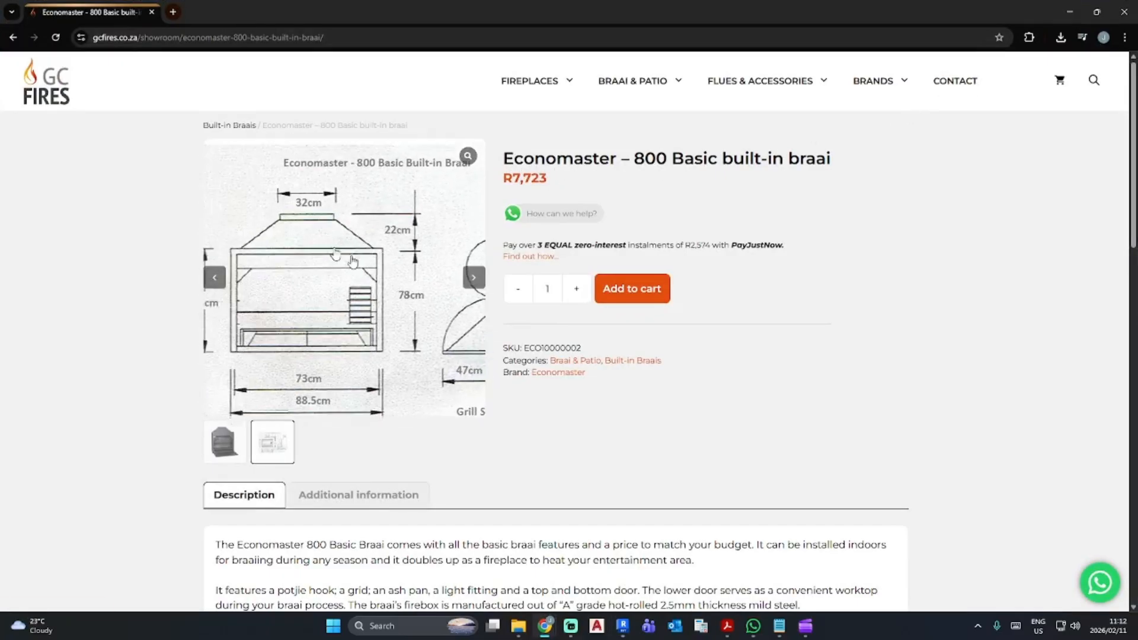
{"action": "scroll", "coordinate": [623, 445], "scroll_direction": "down", "scroll_amount": 6}
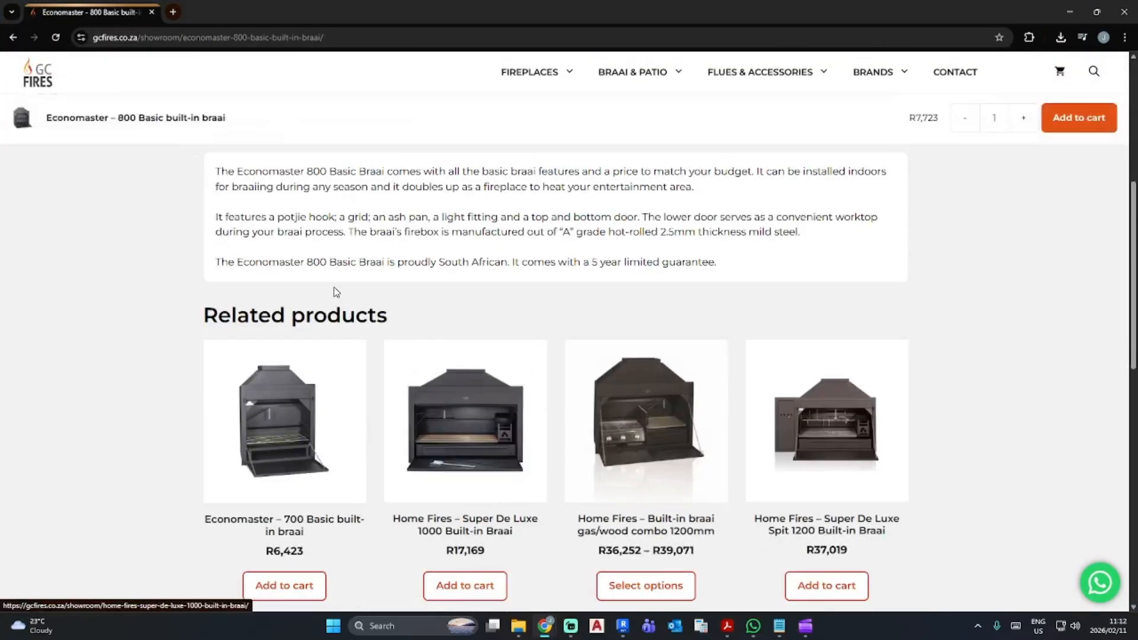
{"action": "scroll", "coordinate": [336, 291], "scroll_direction": "up", "scroll_amount": 5}
{"action": "left_click", "coordinate": [350, 422]}
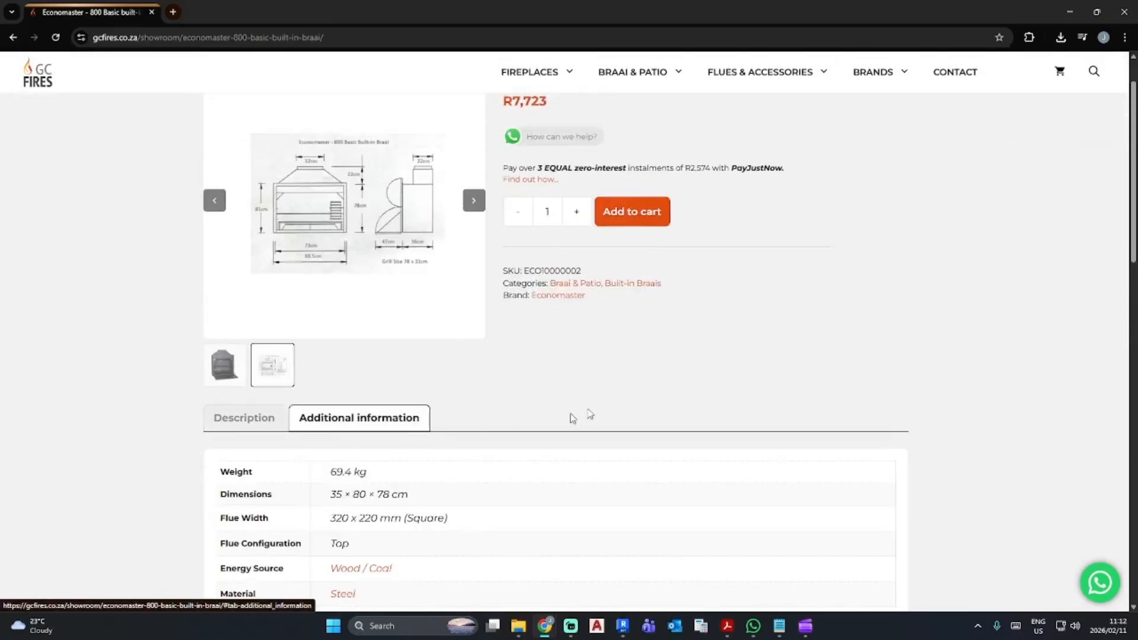
{"action": "scroll", "coordinate": [572, 418], "scroll_direction": "down", "scroll_amount": 3}
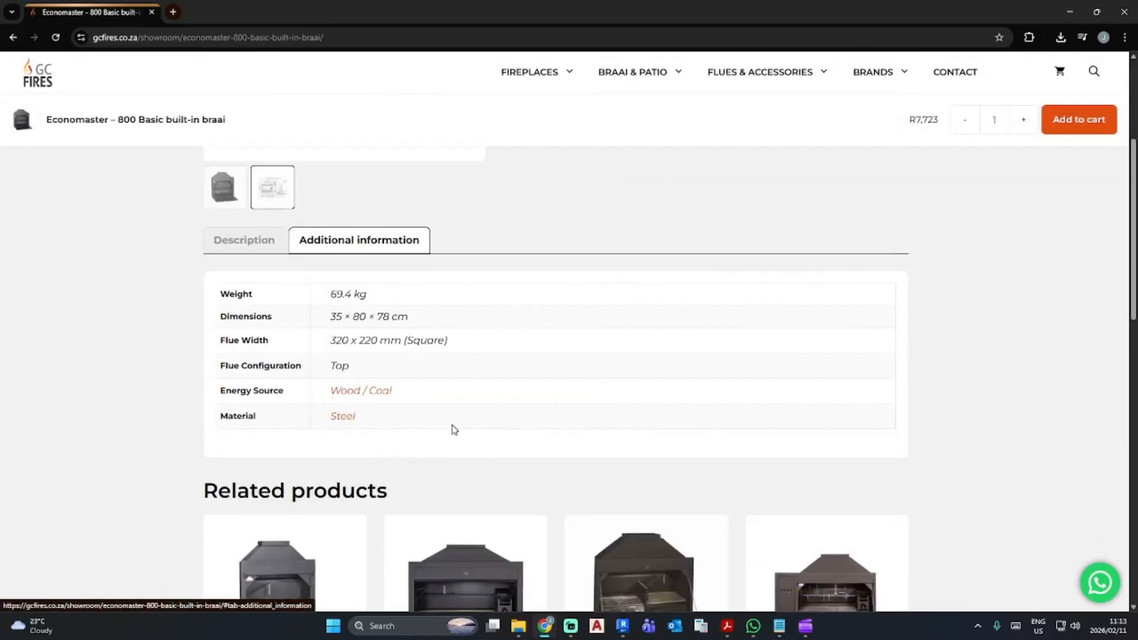
{"action": "scroll", "coordinate": [454, 430], "scroll_direction": "down", "scroll_amount": 9}
{"action": "scroll", "coordinate": [462, 428], "scroll_direction": "up", "scroll_amount": 13}
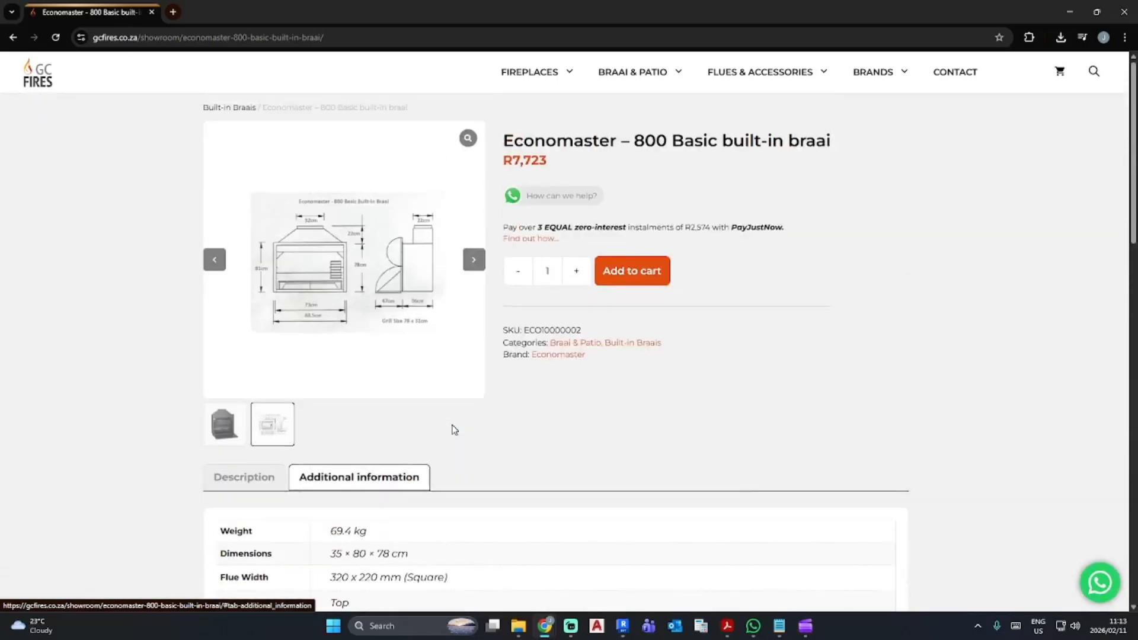
{"action": "left_click", "coordinate": [1067, 12]}
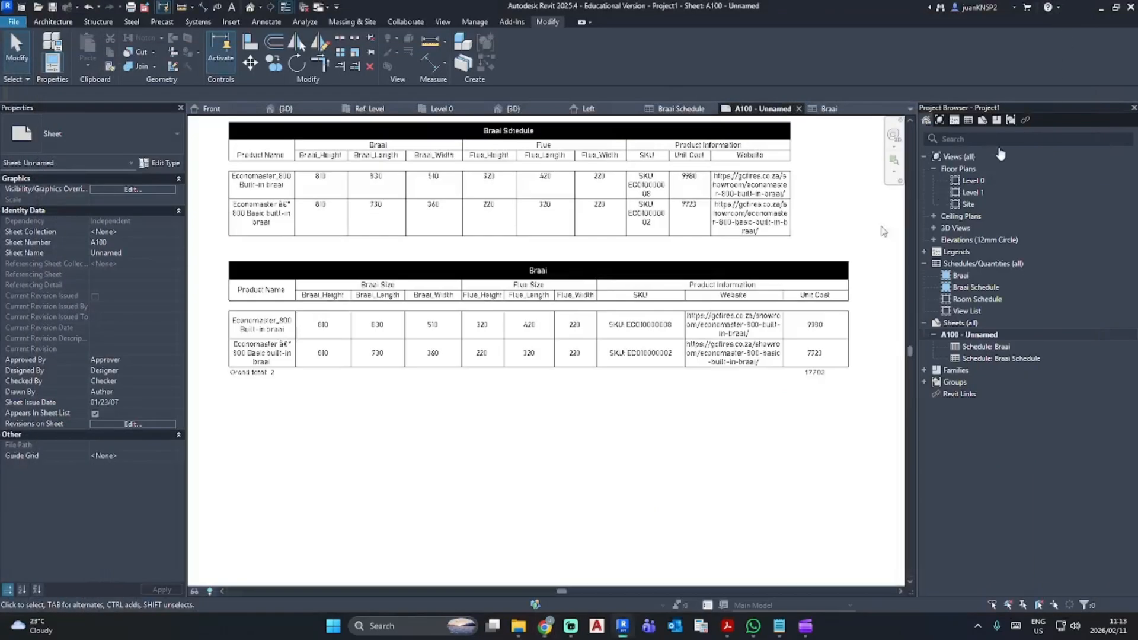
Step: Widen the Website column of the upper Braai Schedule until its right edge lines up with the Braai schedule below
{"action": "middle_click_drag", "start_coordinate": [676, 438], "coordinate": [707, 492]}
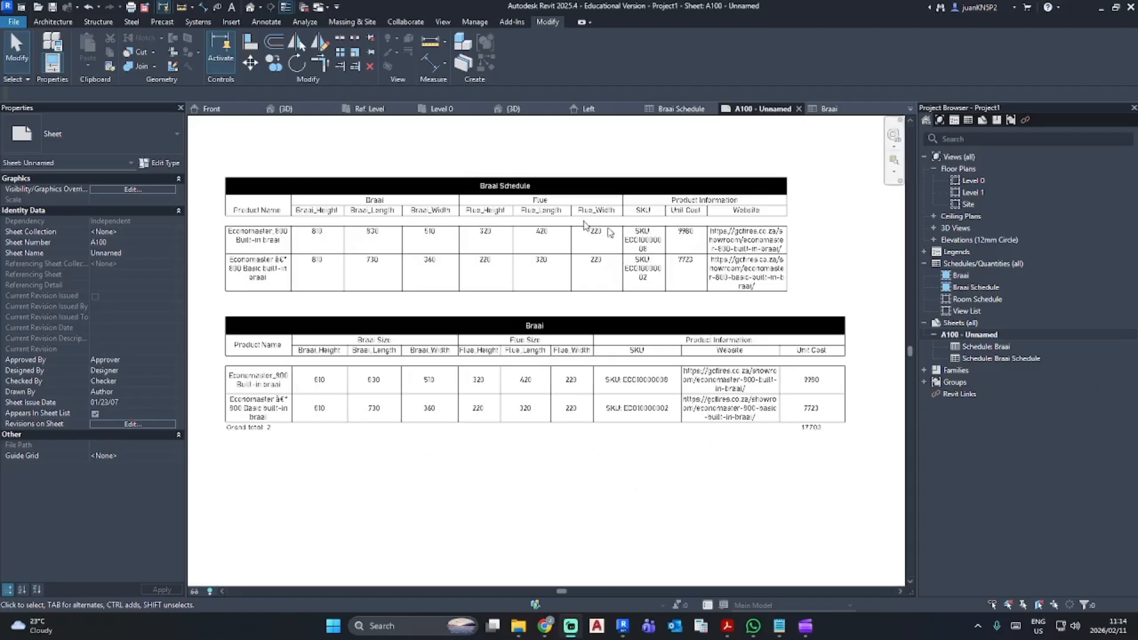
{"action": "left_click", "coordinate": [781, 218]}
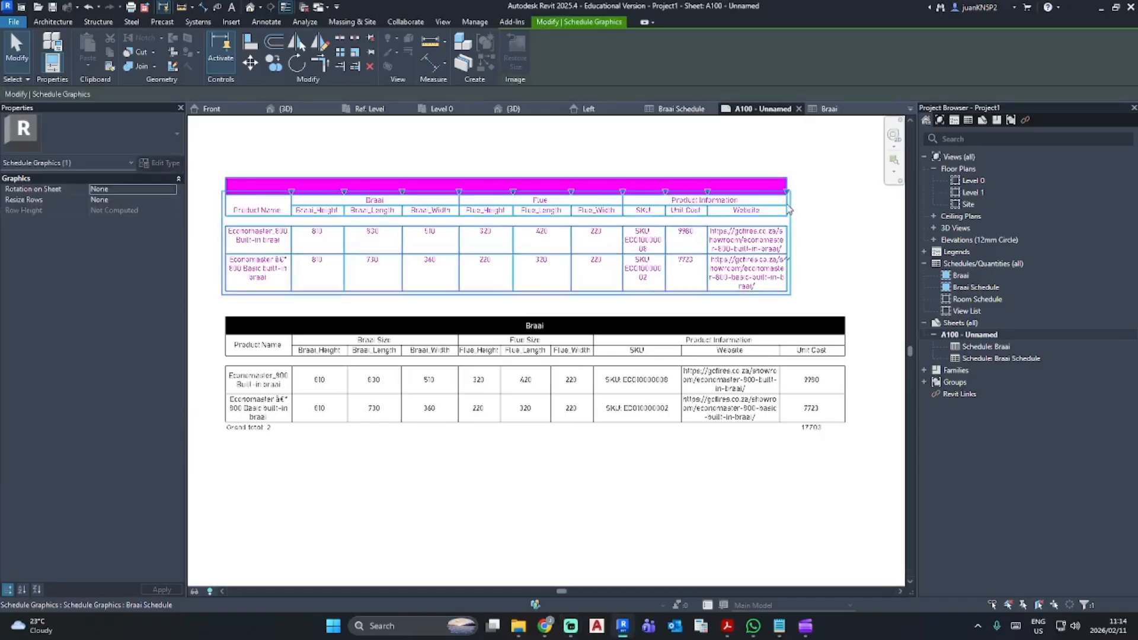
{"action": "left_click_drag", "start_coordinate": [787, 191], "coordinate": [846, 194]}
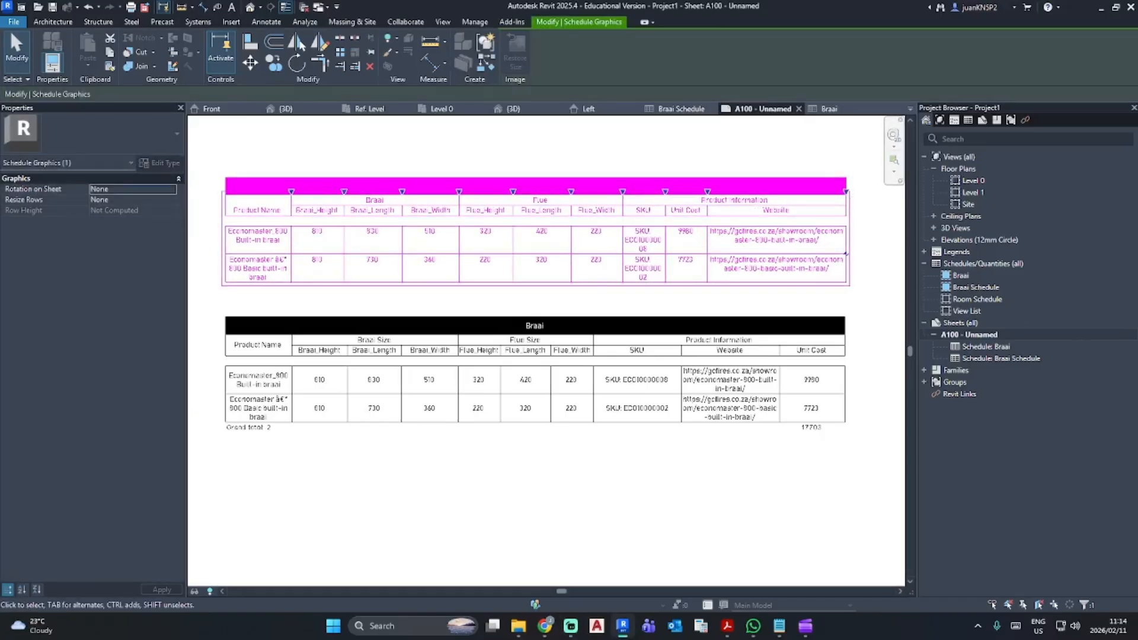